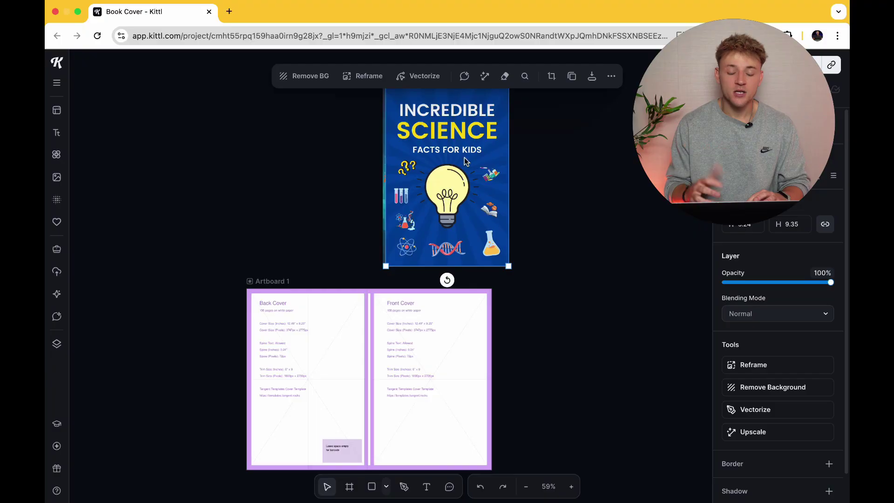
drag(463, 159, 324, 159)
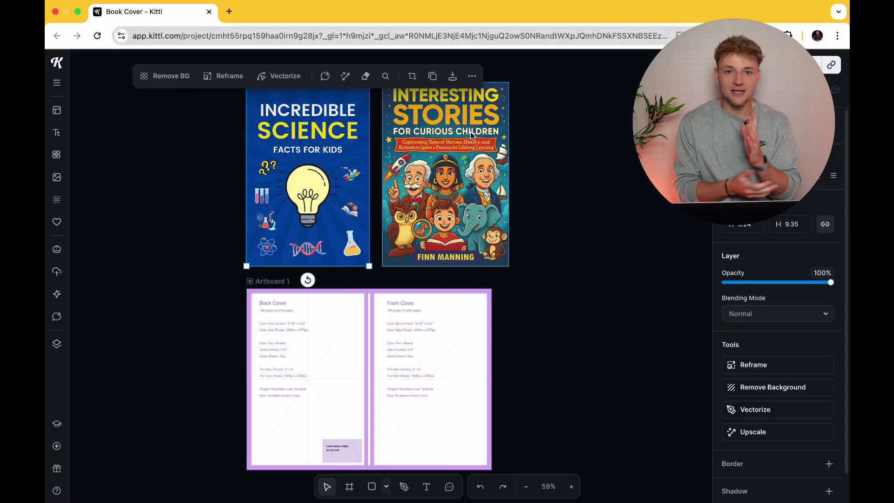
click(375, 158)
click(300, 150)
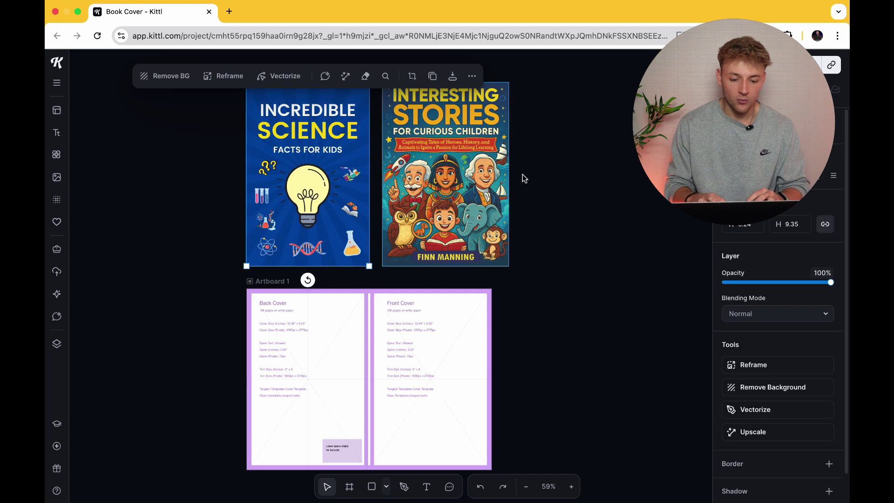
click(522, 175)
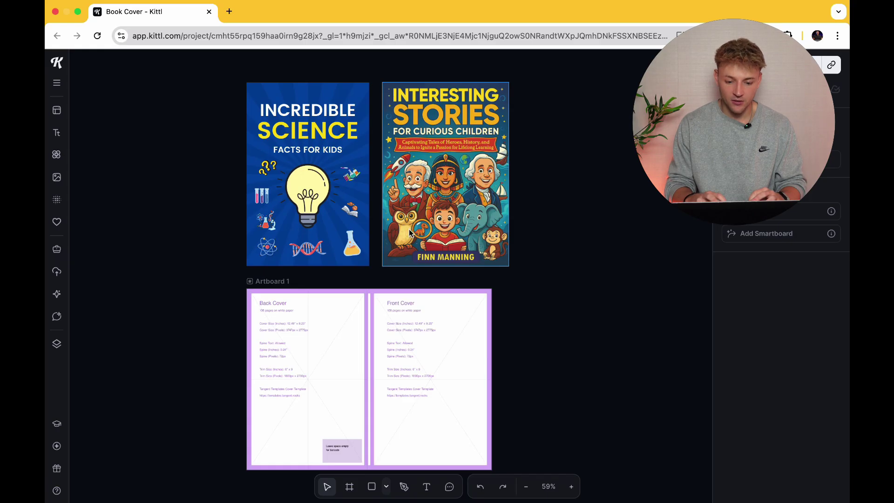
Draw a new artboard of about 6.44 × 9.37 in exactly over the Interesting Stories cover image
click(492, 183)
scroll(484, 182, up, 3)
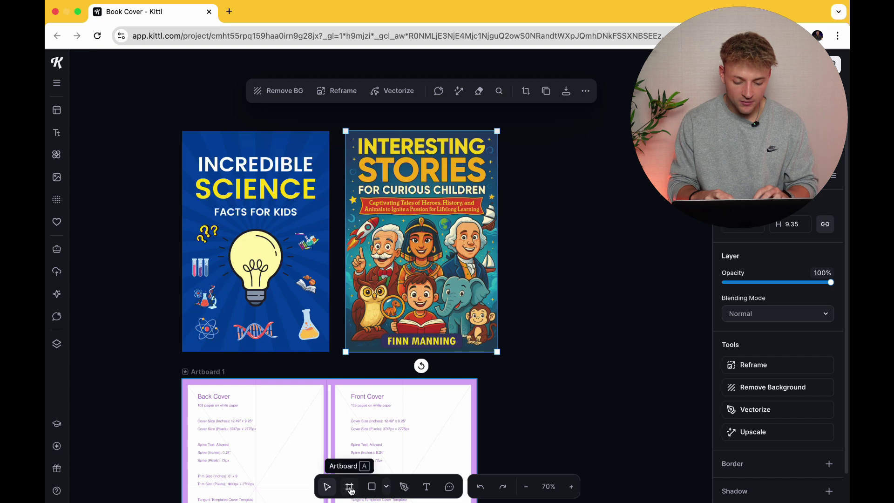
click(350, 489)
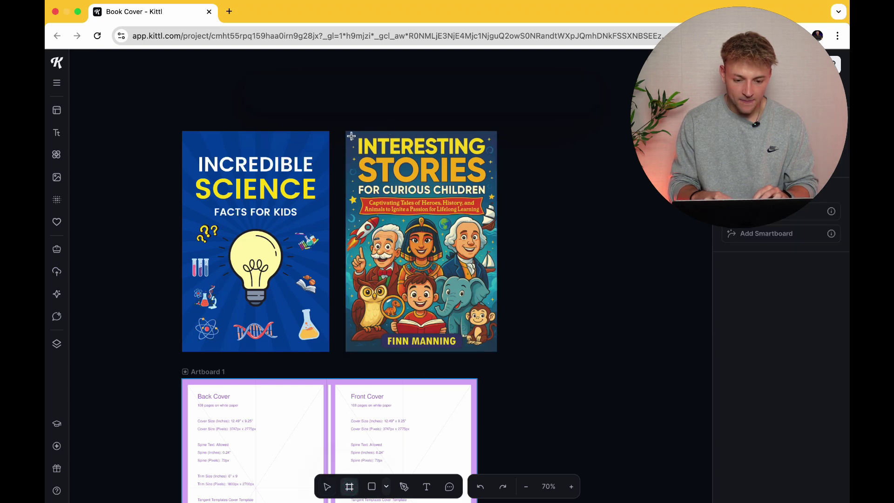
drag(345, 131, 494, 354)
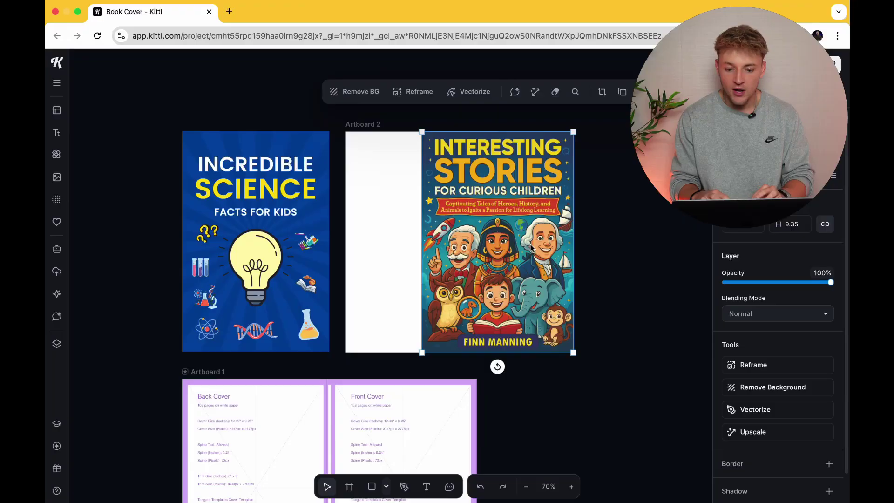
Shift the Interesting Stories cover image sideways inside the new artboard and bring it back flush with the artboard
drag(530, 244, 460, 242)
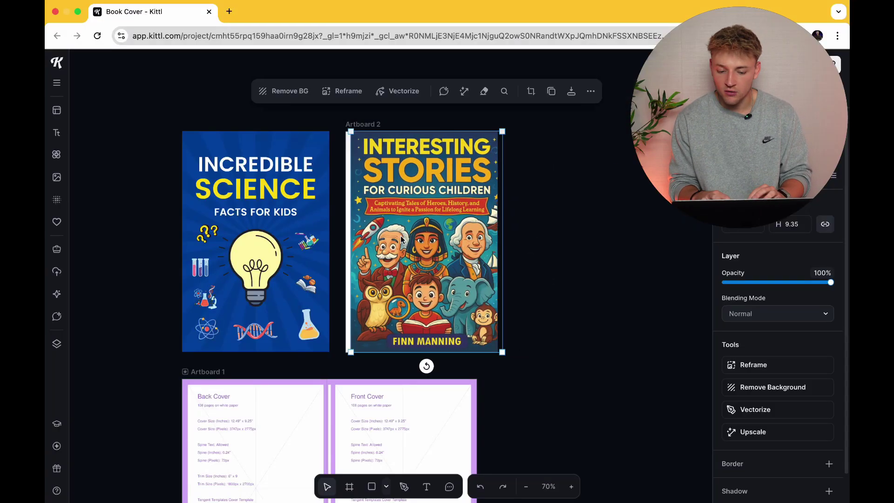
drag(401, 237, 442, 279)
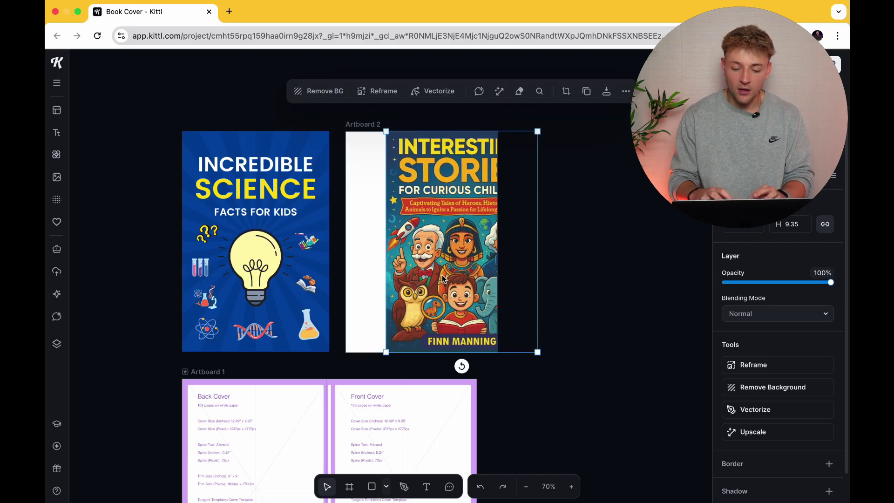
key(super+z)
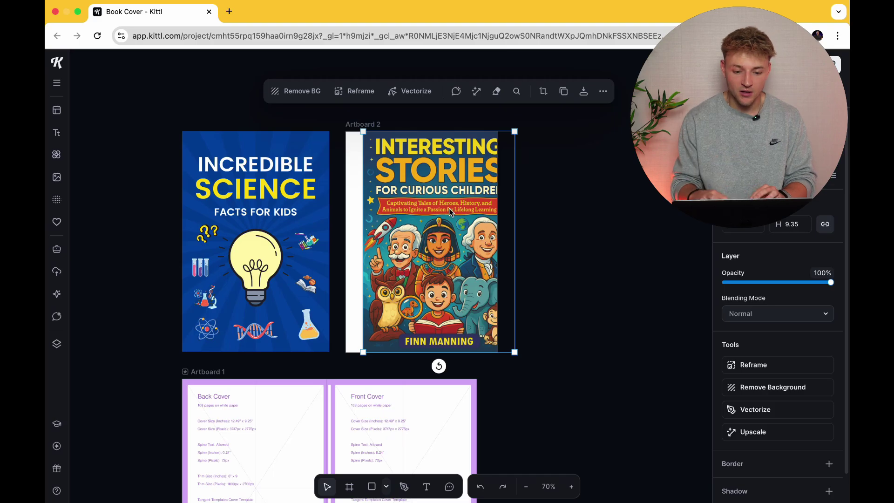
drag(449, 212, 434, 212)
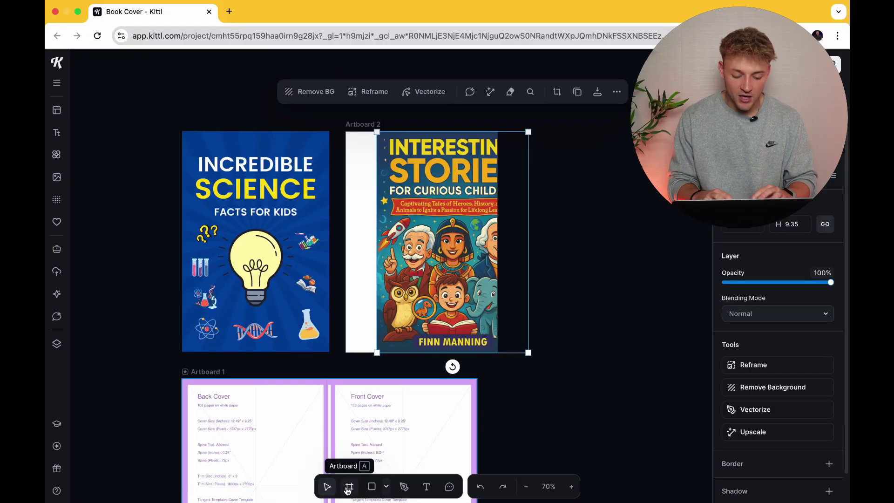
mouse_move(400, 256)
mouse_down()
mouse_move(443, 251)
mouse_move(441, 240)
mouse_move(406, 241)
mouse_up()
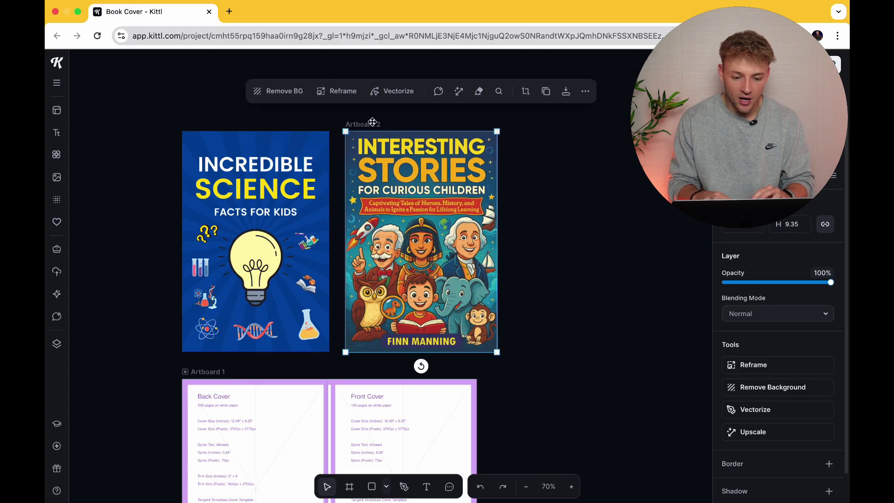
Generate a smartboard from Artboard 2 prompted "Create an image of albert einstein in the same style as the characters on this book cover"
click(356, 125)
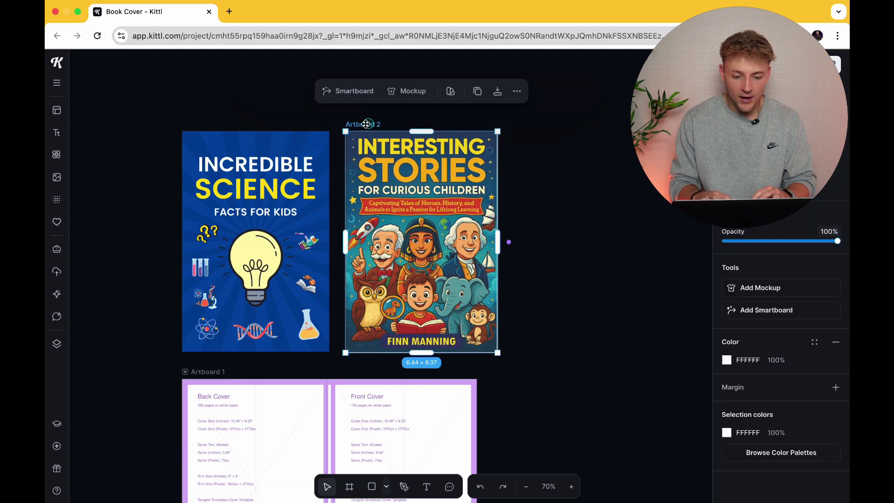
click(354, 93)
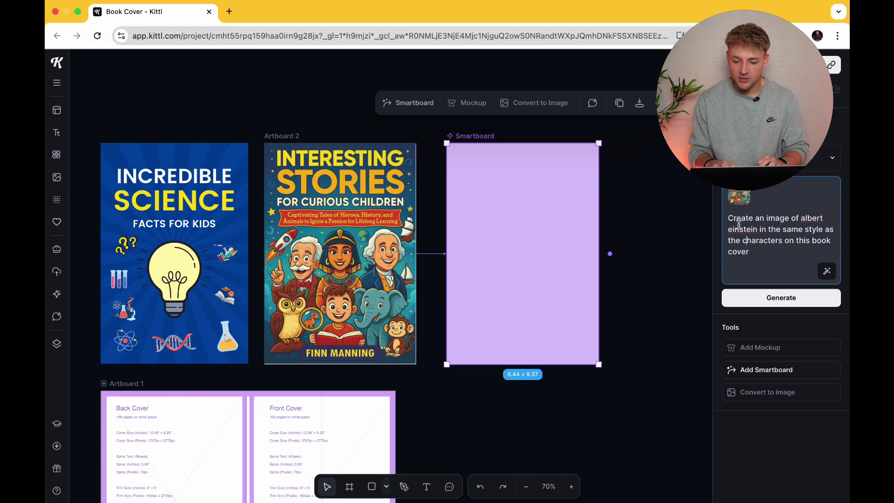
drag(729, 219, 823, 218)
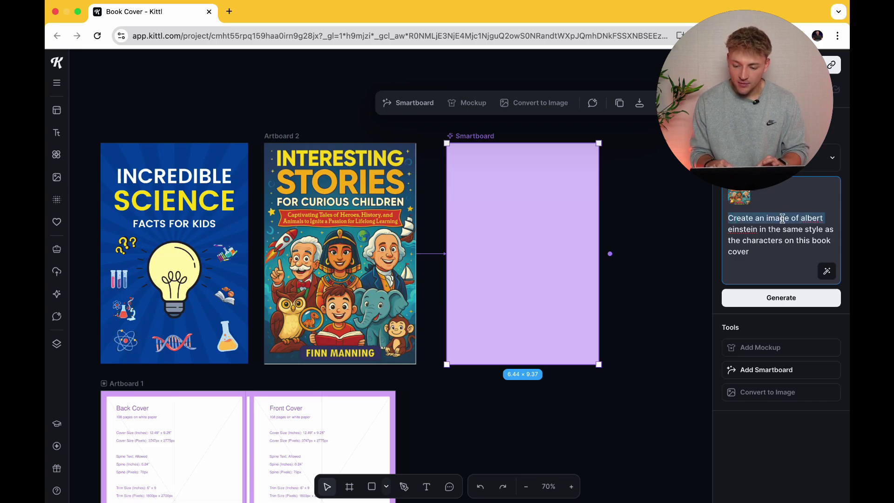
click(729, 232)
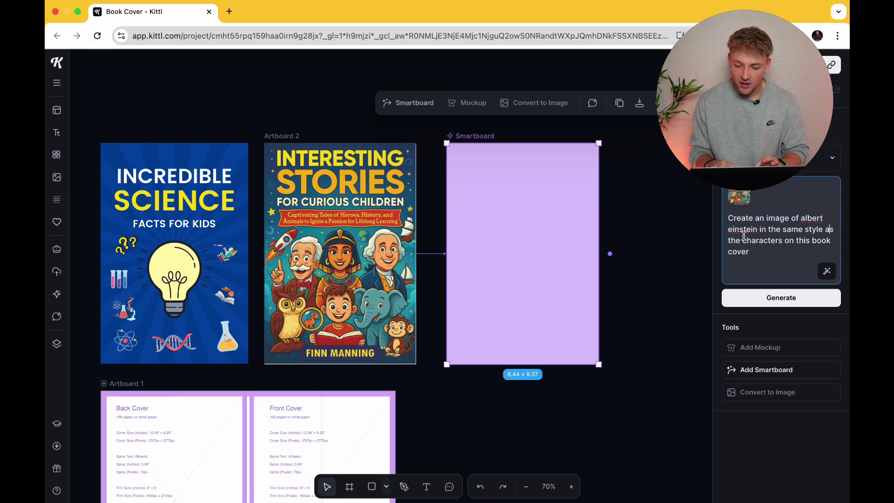
drag(743, 235, 774, 249)
click(775, 250)
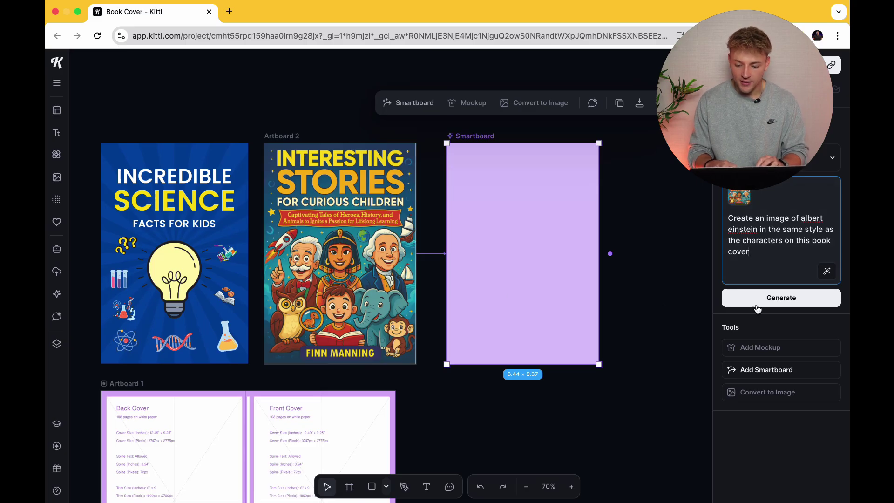
click(784, 301)
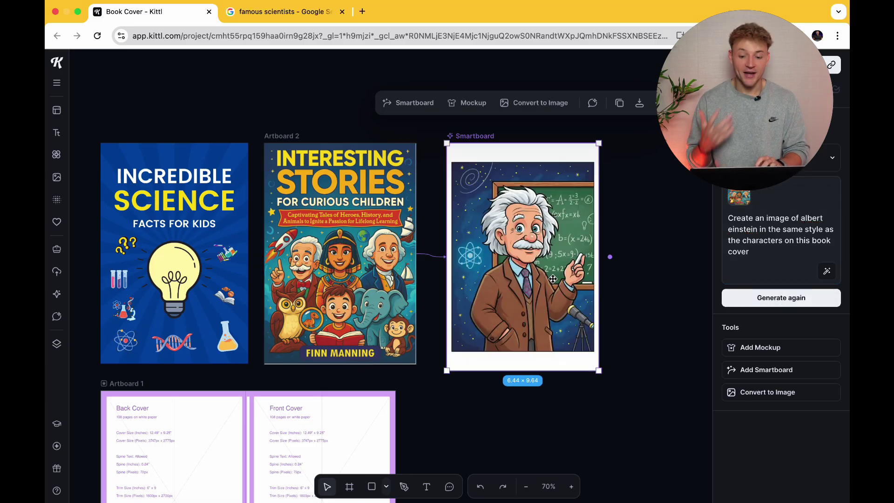
drag(553, 279, 552, 277)
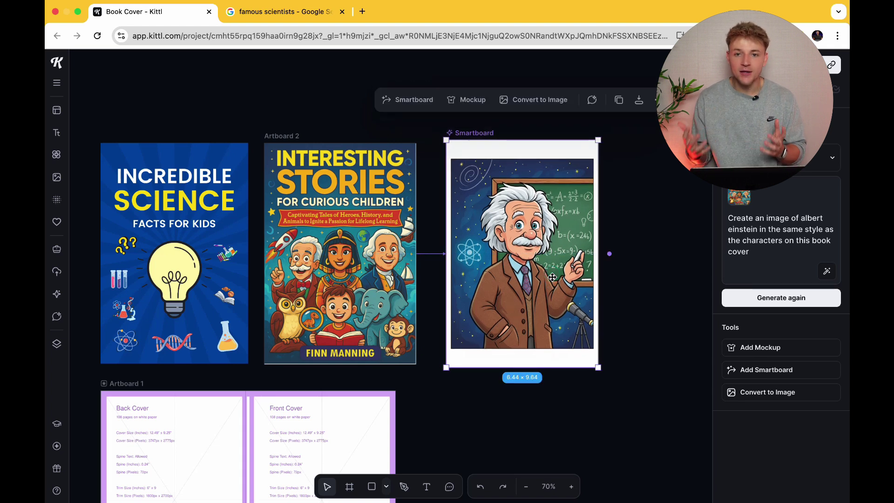
scroll(552, 277, right, 2)
scroll(553, 277, left, 1)
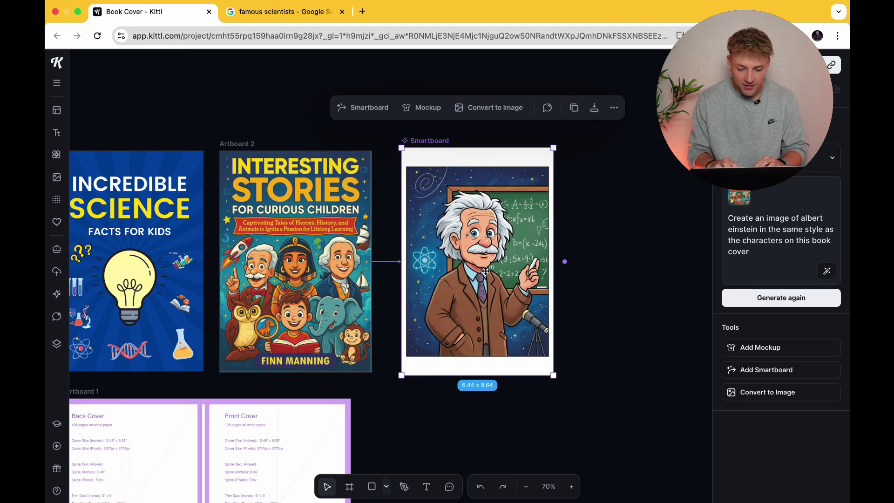
drag(485, 271, 482, 271)
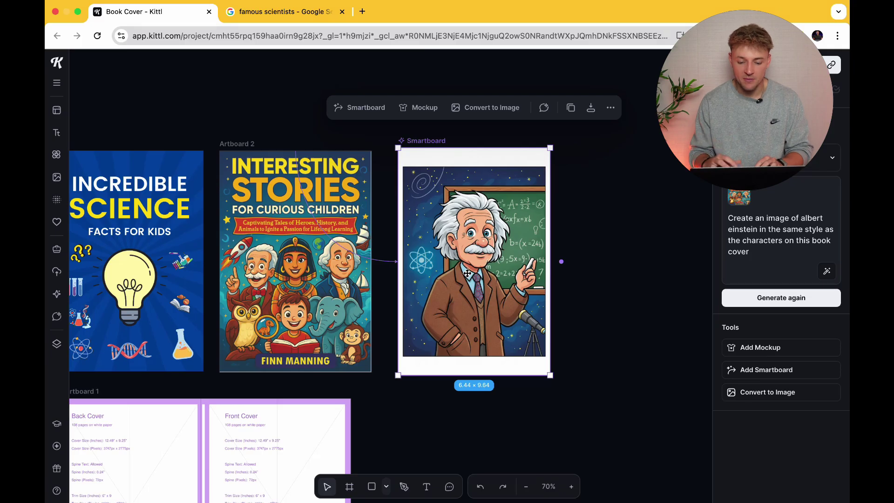
drag(467, 273, 469, 272)
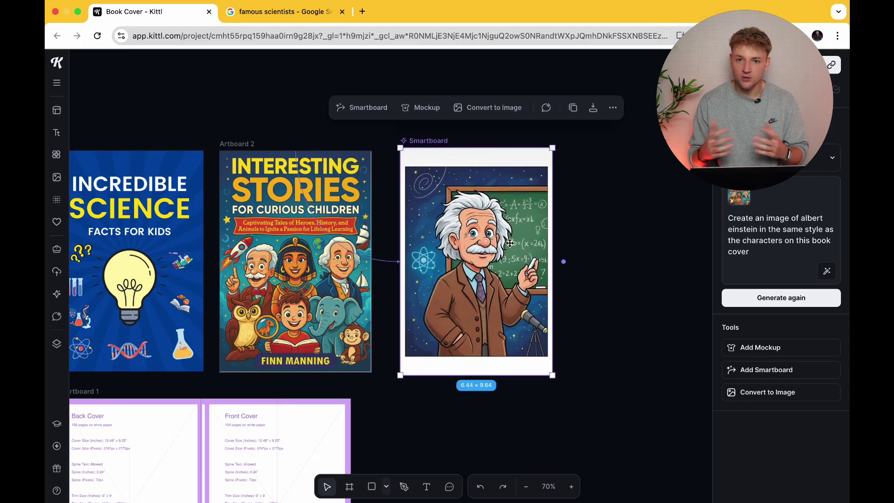
Convert the Einstein smartboard with the chalkboard background to an image and delete the resulting copy
click(487, 108)
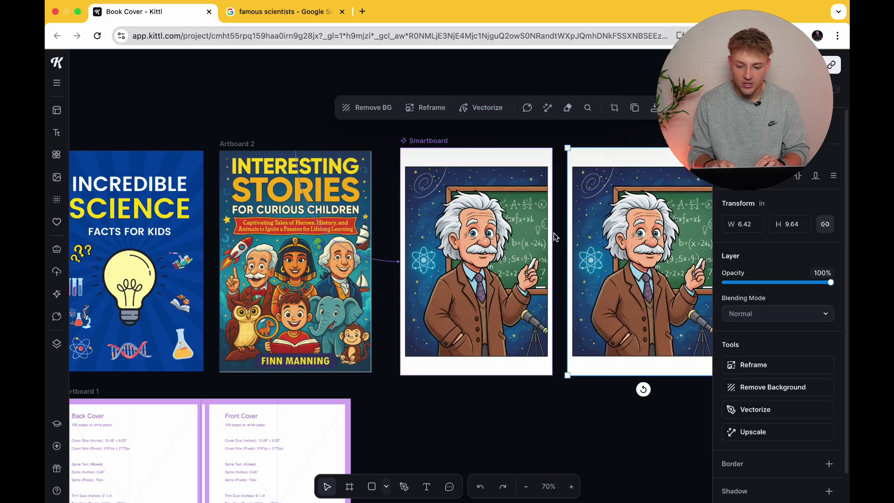
mouse_move(629, 229)
mouse_down()
mouse_move(626, 248)
mouse_move(628, 238)
mouse_up()
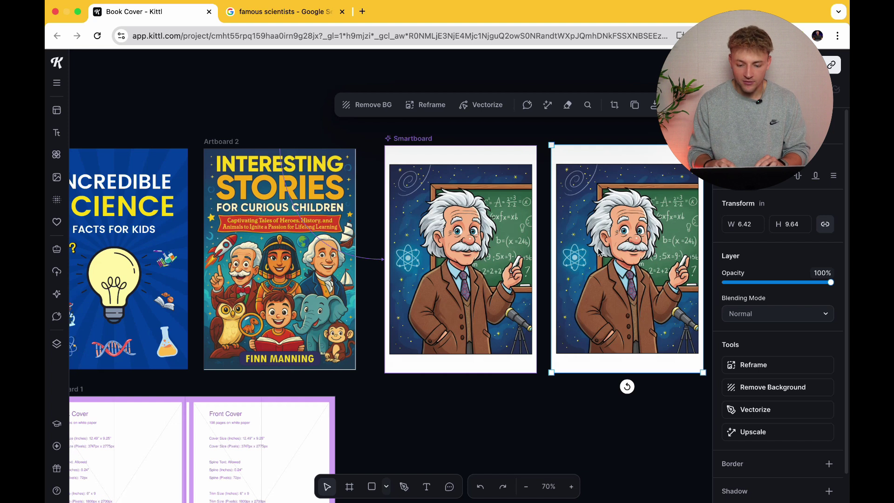
key(Delete)
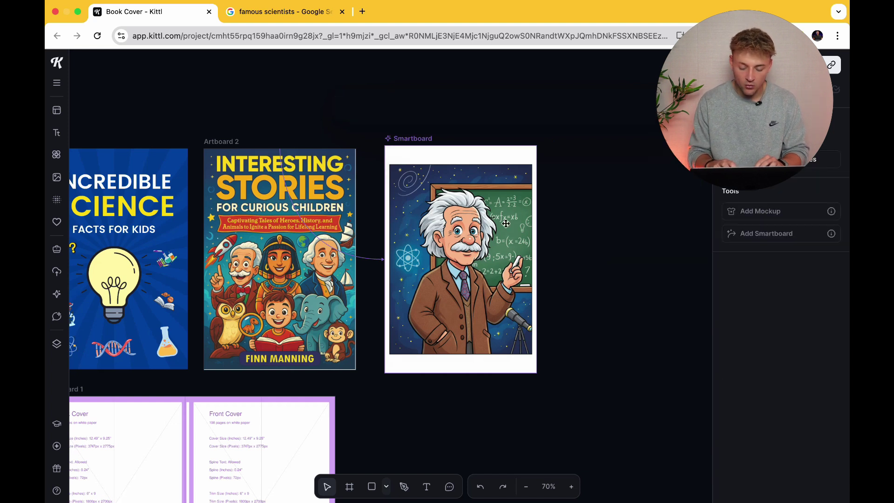
Generate a second smartboard from the Einstein smartboard with the prompt "Remove the background"
click(482, 225)
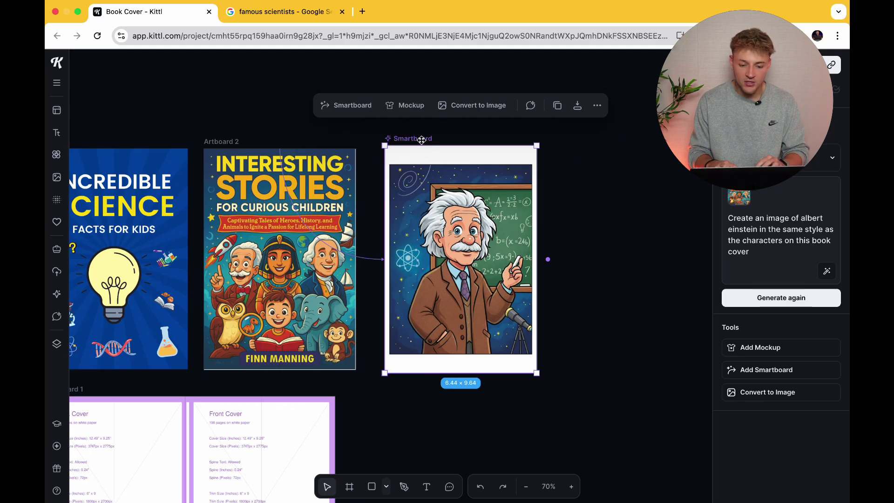
click(343, 107)
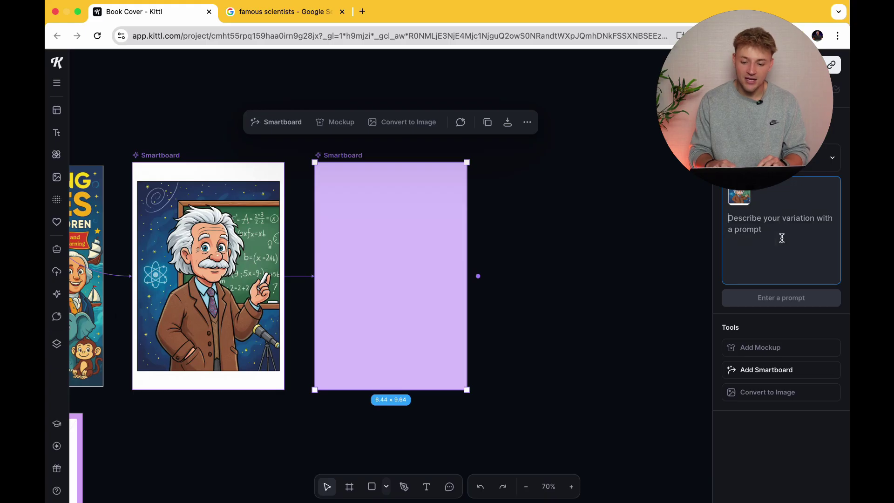
text(Remo)
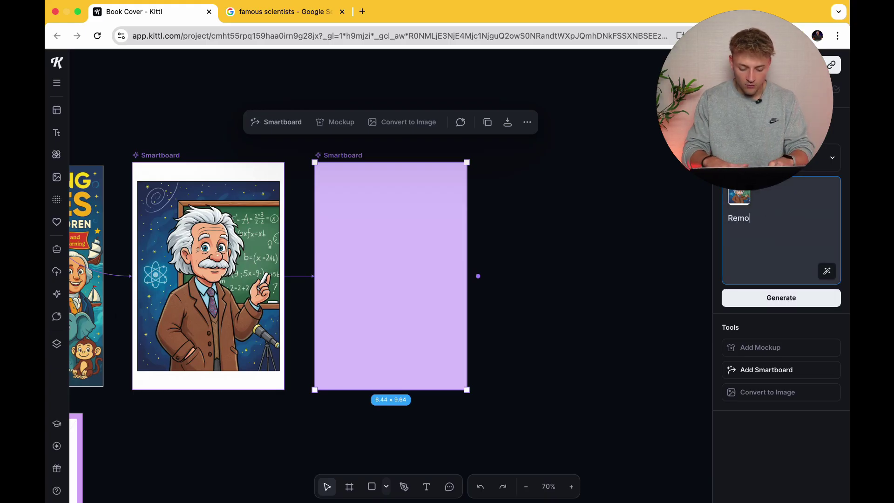
text(ve the background)
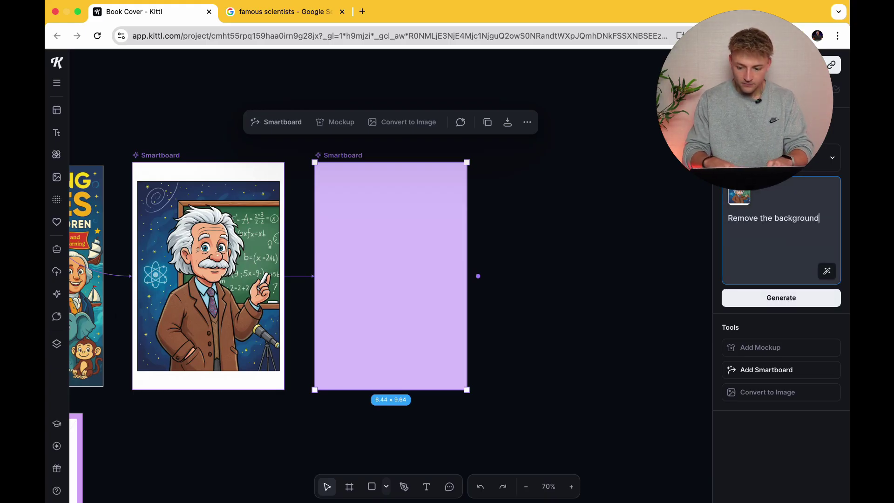
click(823, 300)
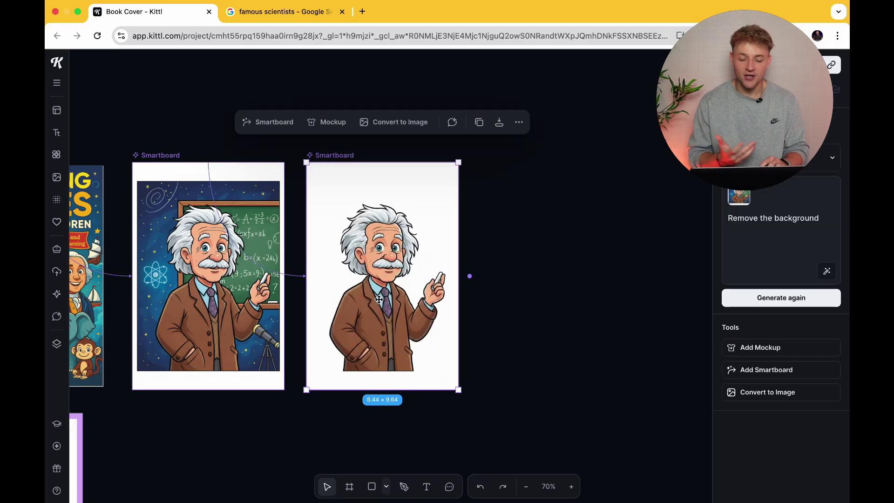
scroll(379, 299, left, 5)
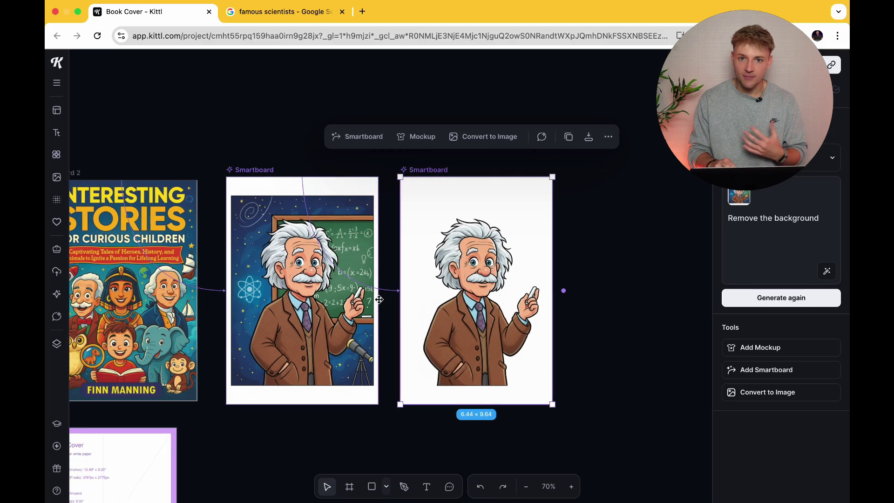
scroll(378, 299, left, 1)
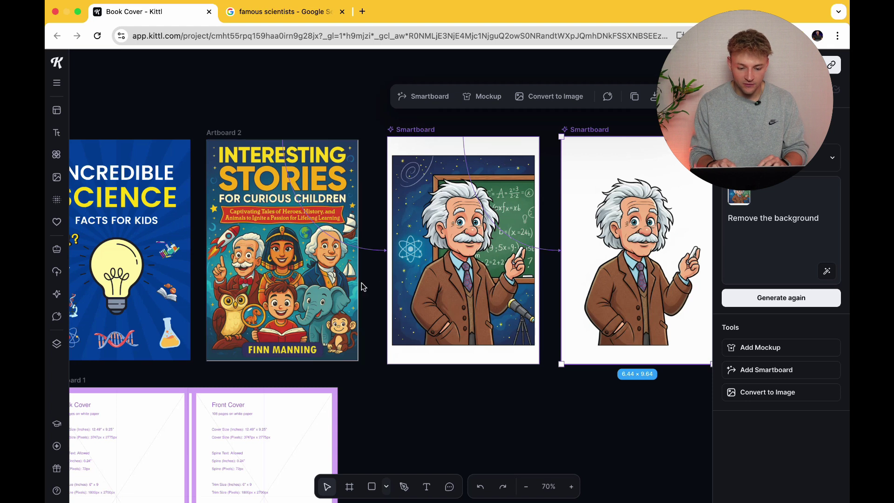
click(489, 300)
scroll(469, 250, right, 1)
scroll(469, 250, right, 1)
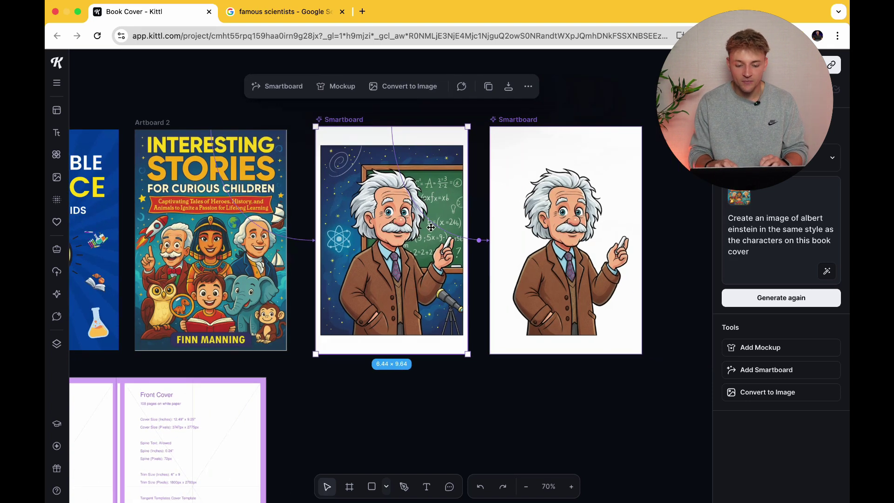
Convert the Einstein smartboard with the plain white background to an image
click(517, 233)
scroll(518, 233, right, 2)
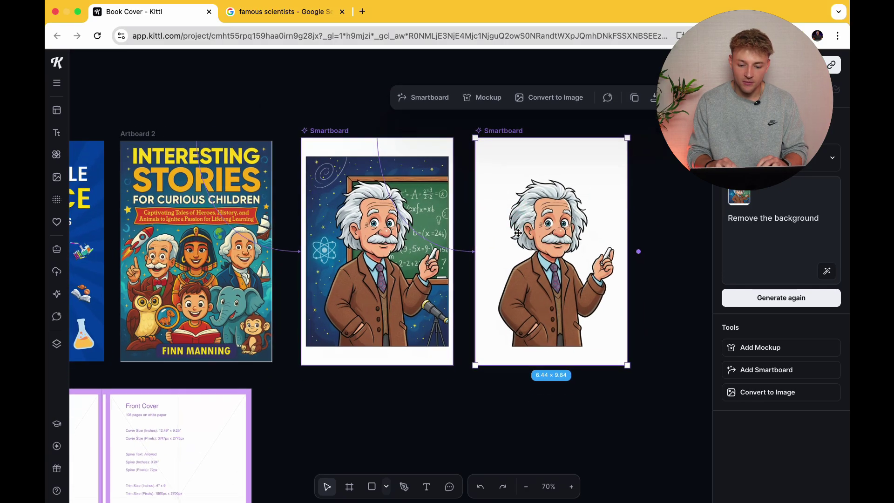
scroll(518, 233, right, 2)
scroll(518, 232, up, 2)
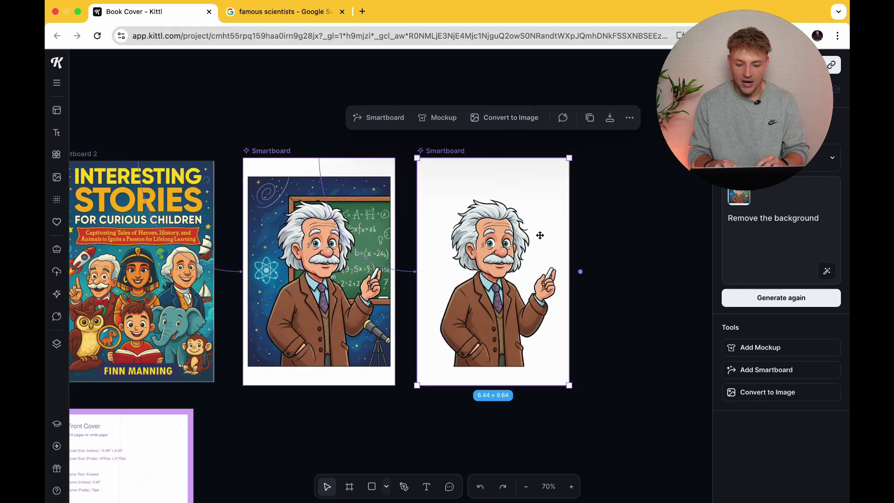
click(508, 118)
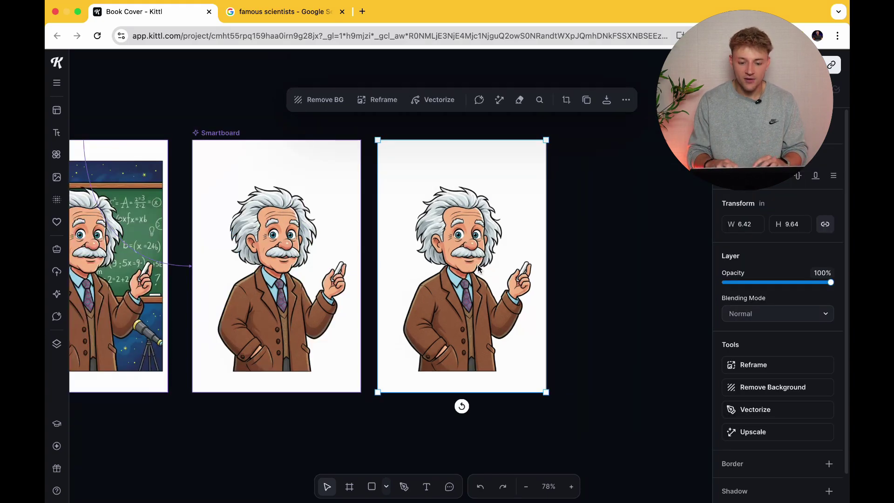
Remove the background from the converted Einstein image, upscale the cutout, and inspect its detail
scroll(477, 269, down, 1)
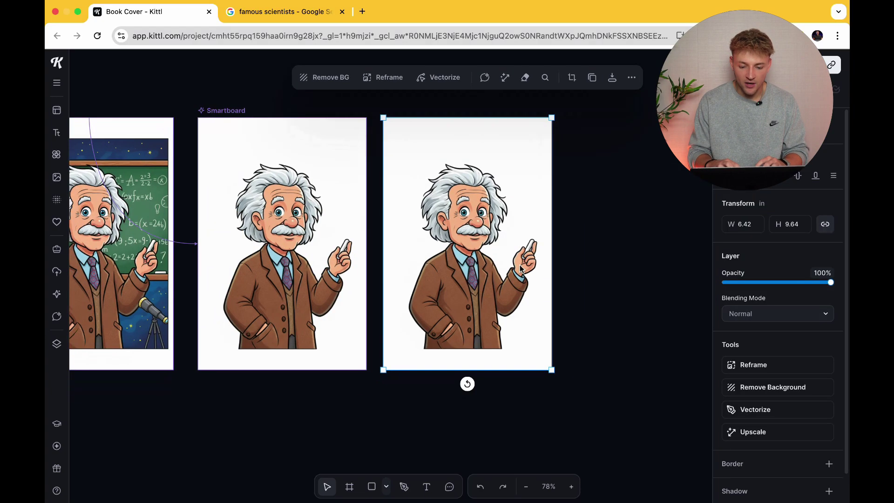
click(780, 389)
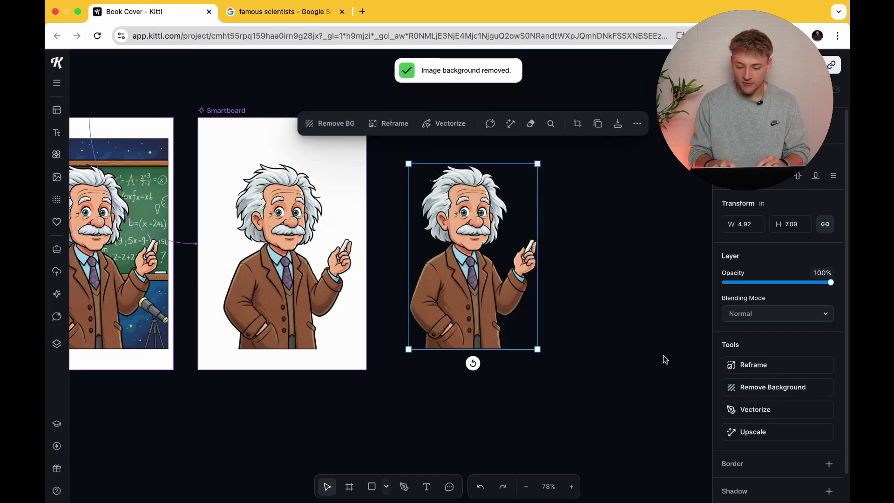
click(755, 433)
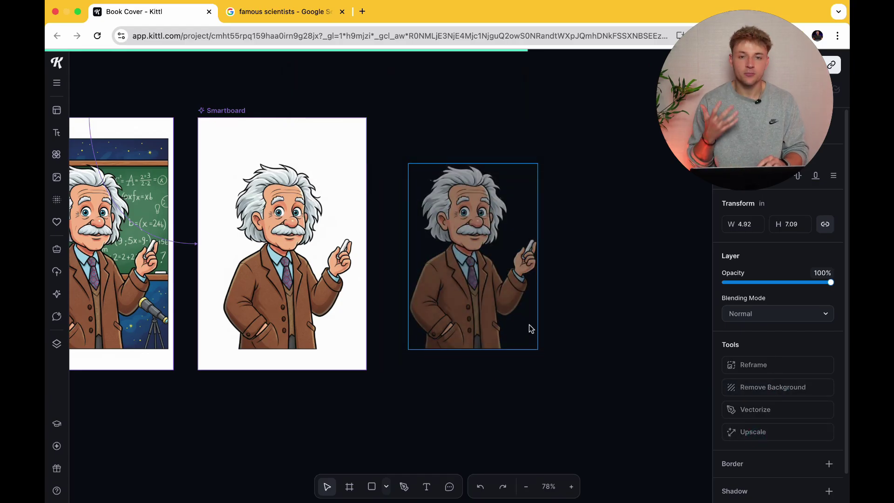
scroll(489, 296, up, 10)
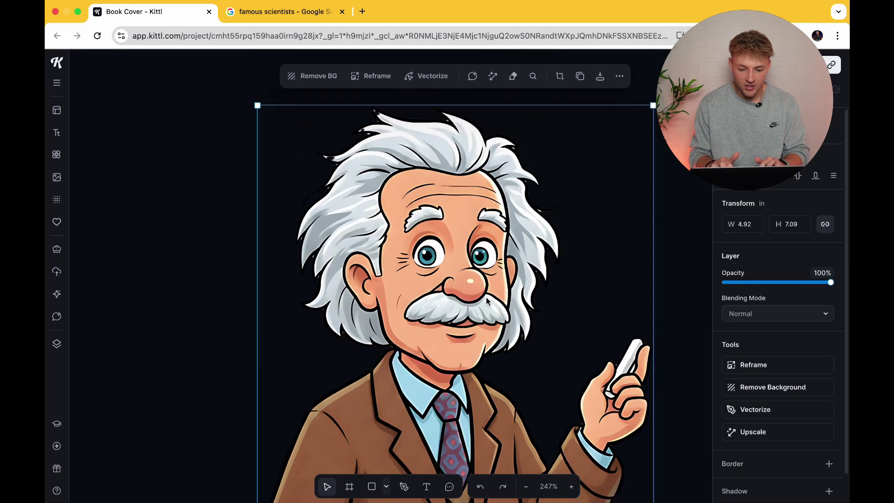
scroll(486, 300, down, 4)
scroll(486, 300, down, 2)
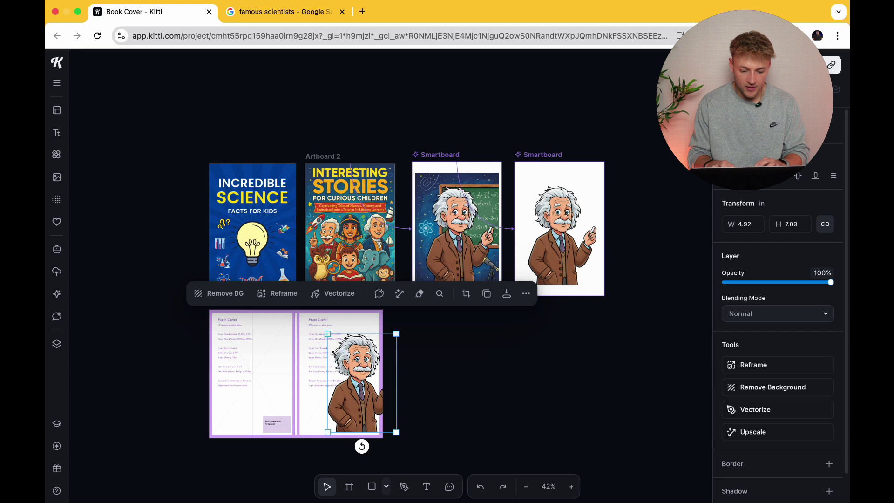
Place the Einstein cutout in the lower right of Artboard 1's front cover at 3.28 × 4.72 in
drag(325, 331, 348, 364)
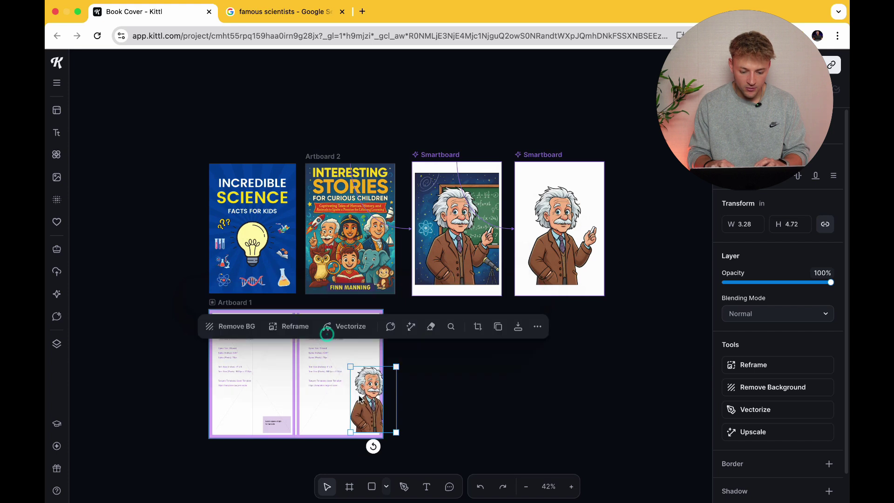
drag(354, 396, 348, 396)
scroll(350, 397, up, 2)
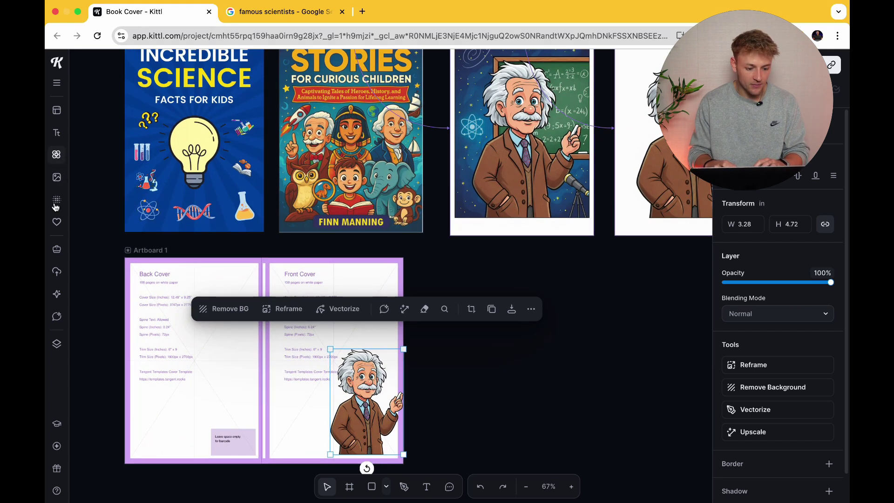
Add a basic square shape behind Einstein and stretch it to cover the whole front cover, 9.25 in high
click(57, 154)
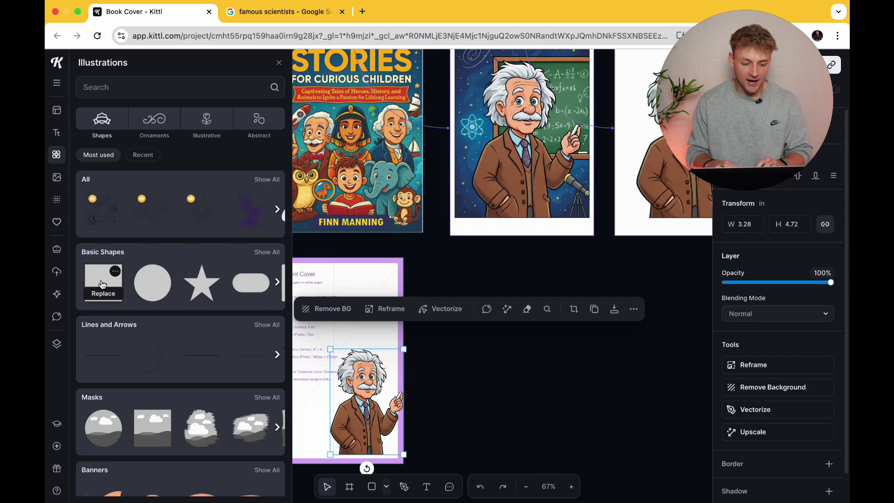
drag(103, 283, 356, 315)
click(434, 373)
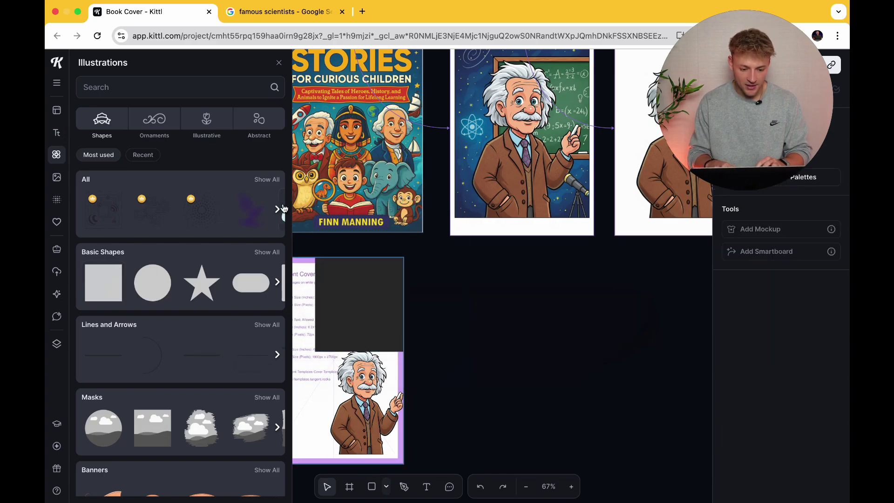
click(279, 61)
click(306, 365)
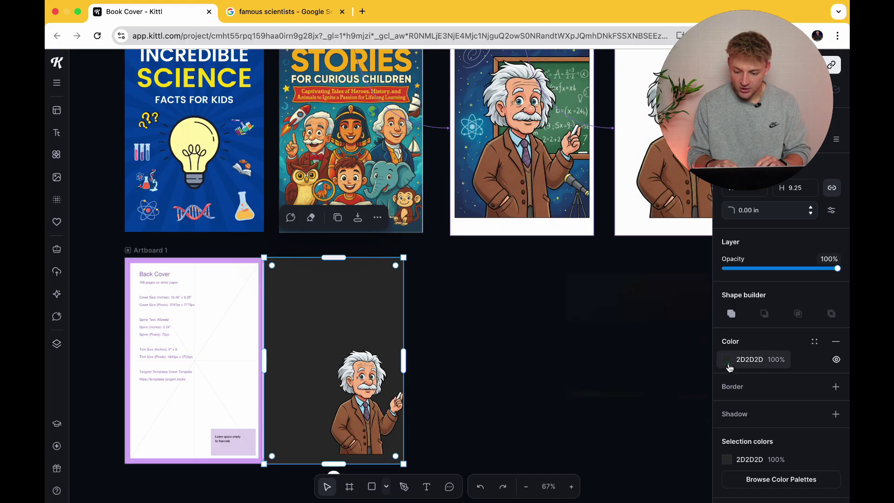
Fill the front cover rectangle with the dark purple-blue solid color 292543
click(728, 364)
click(629, 356)
drag(576, 396, 664, 396)
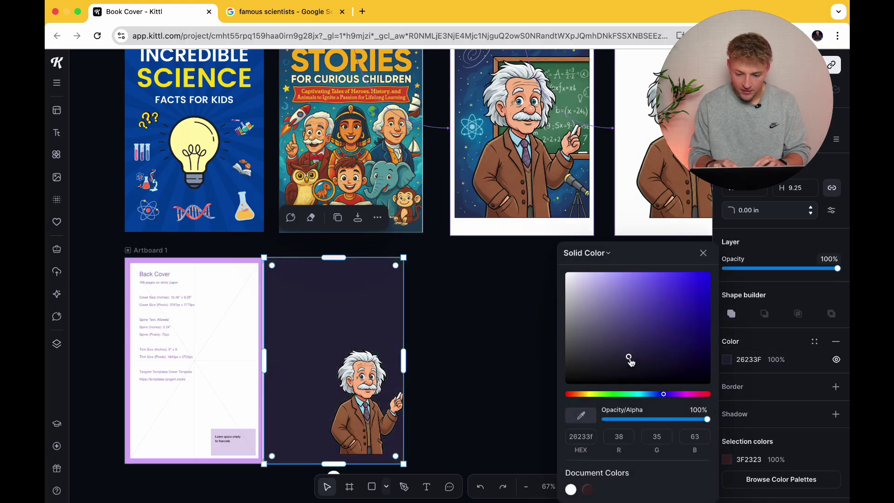
drag(630, 360, 630, 357)
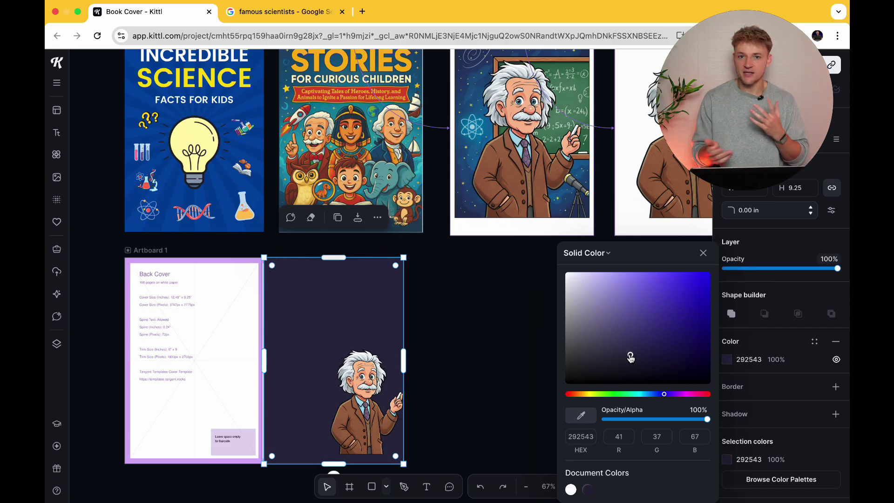
click(448, 365)
Scale the Einstein figure down slightly and set the front cover rectangle's opacity to 48%
click(370, 392)
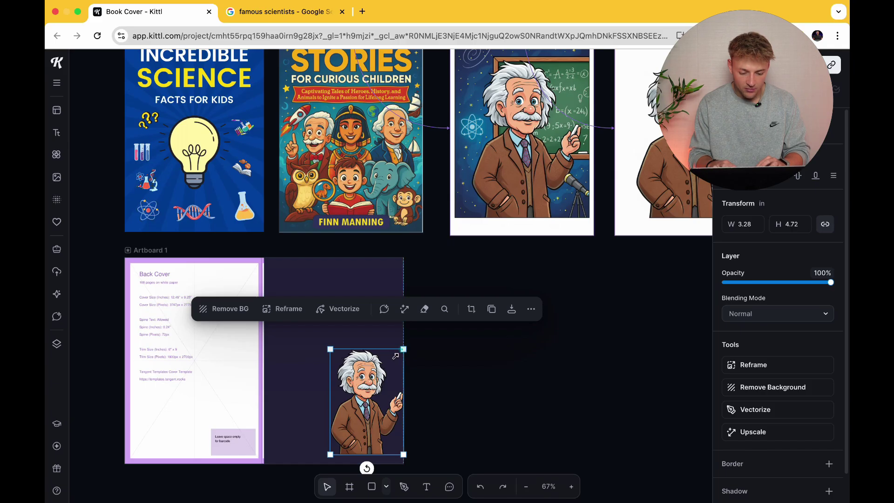
drag(402, 351, 396, 361)
click(377, 288)
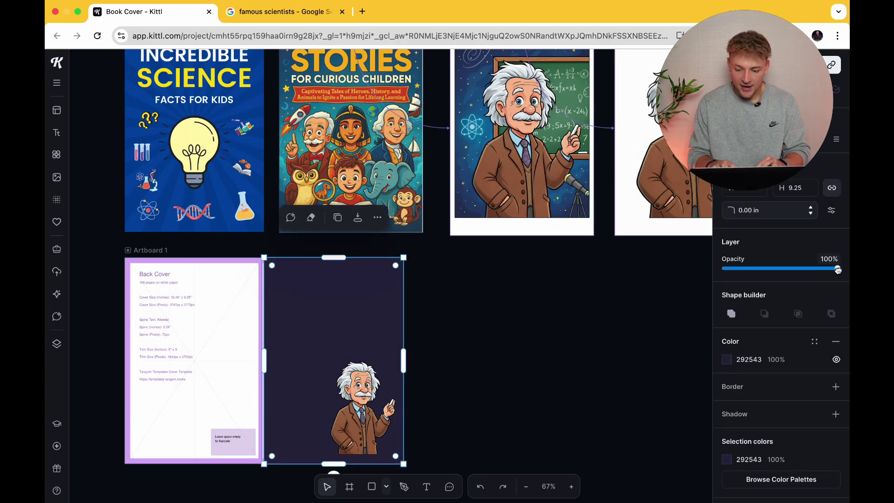
drag(838, 269, 787, 259)
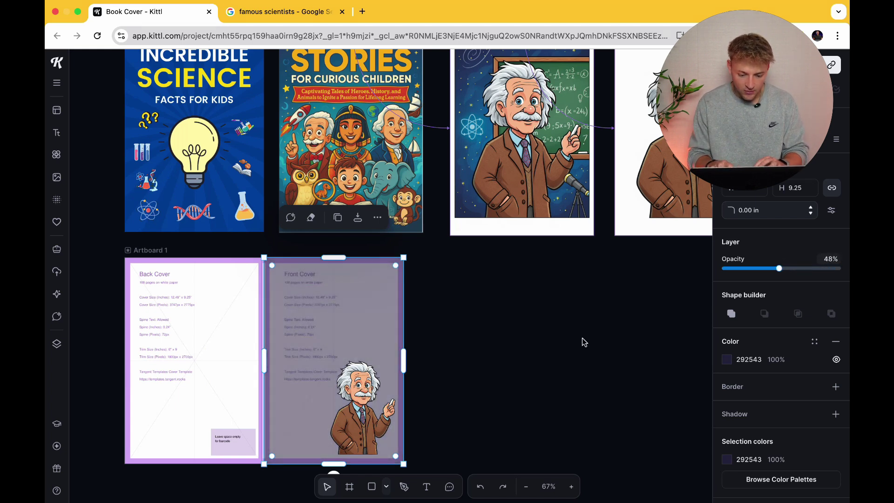
click(558, 364)
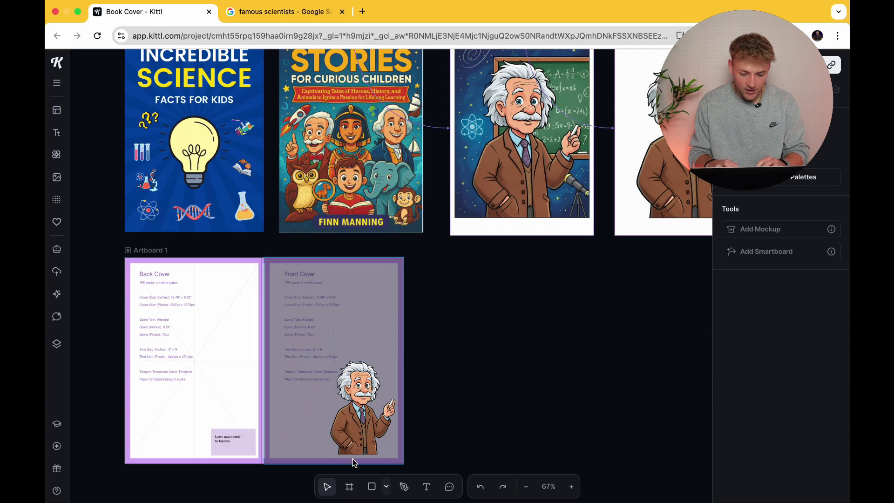
Nudge the Einstein figure slightly so it sits inside the front cover's margins
click(363, 432)
drag(363, 432, 363, 429)
click(454, 424)
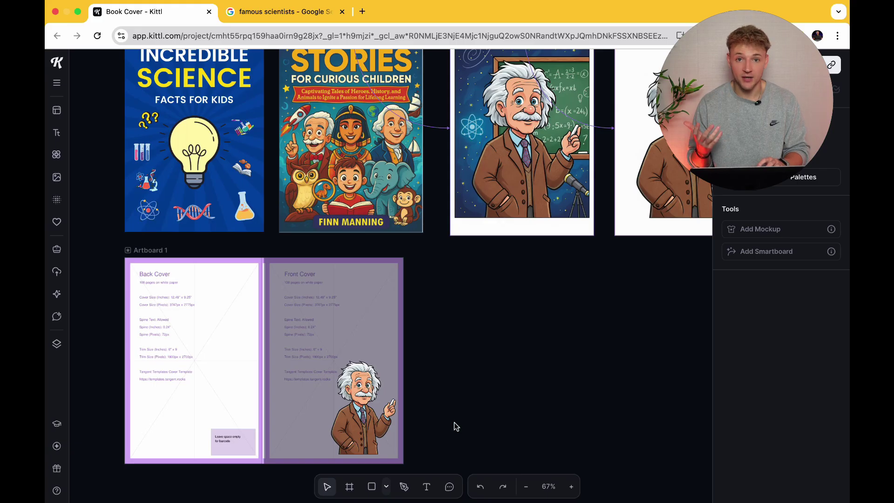
Generate a smartboard from the white-background Einstein smartboard with the prompt "In exactly the same style, create an image of Charles Darwin"
scroll(400, 352, right, 10)
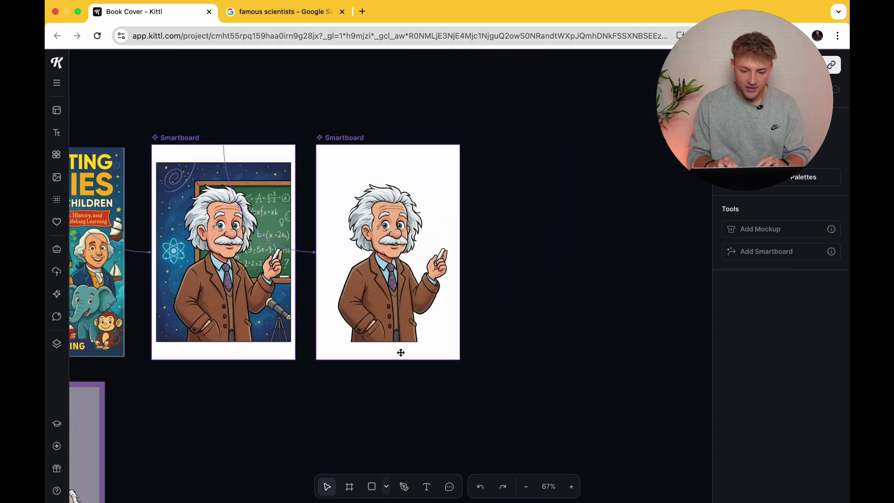
scroll(400, 352, up, 3)
click(370, 200)
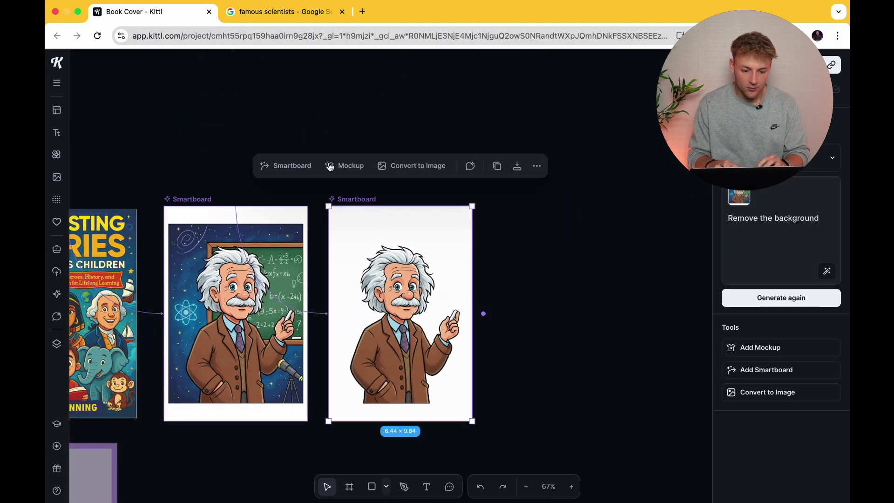
click(299, 165)
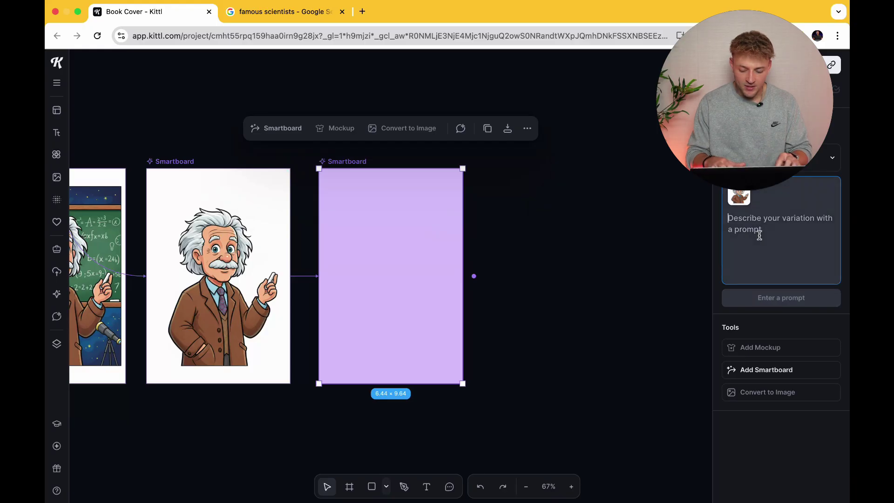
text(In exactly rhe)
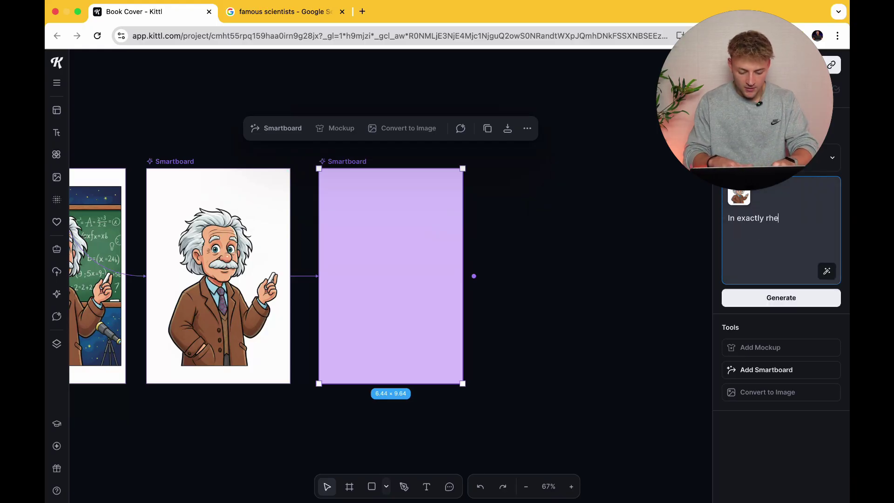
text( same style)
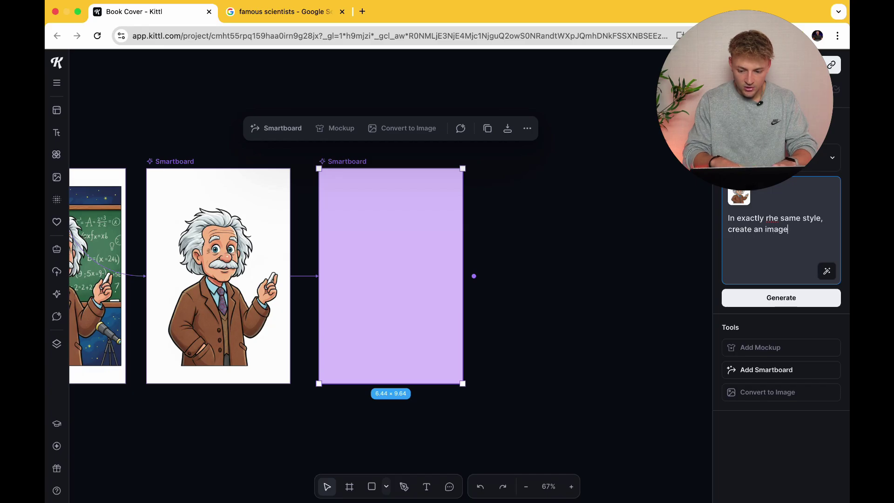
text(, create an image of Charles Darwin)
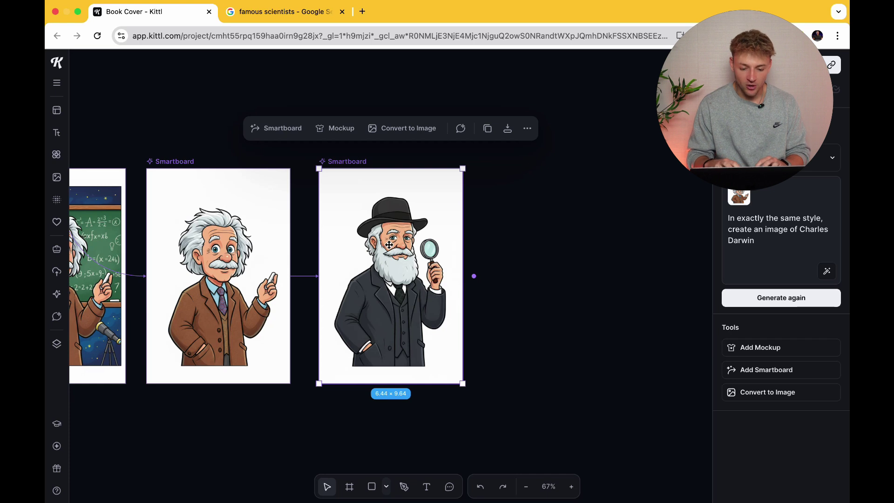
Convert the Charles Darwin smartboard to an image and remove the image's background
click(409, 129)
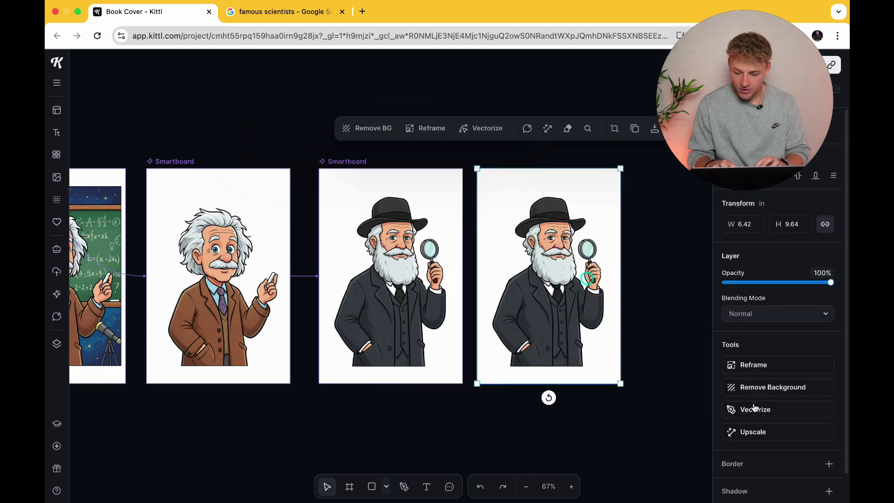
click(761, 389)
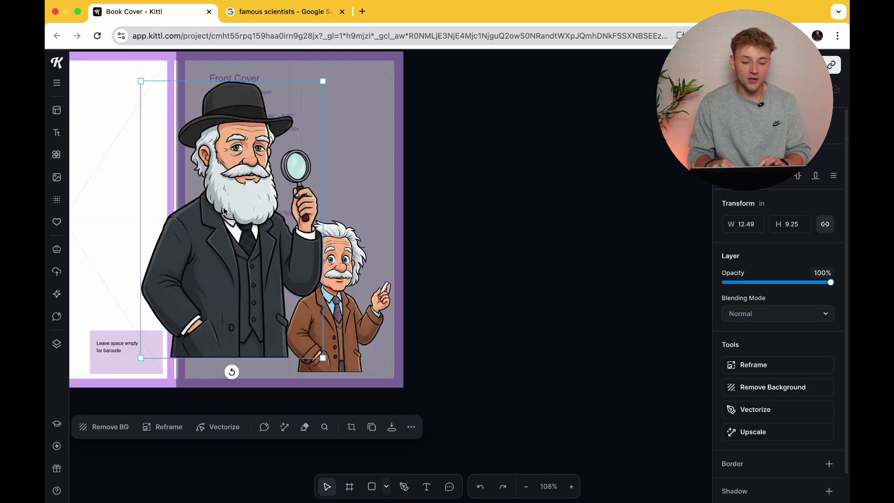
Position the Darwin cutout beside Einstein on the front cover and scale it to 2.75 × 4.19 in
scroll(224, 211, down, 3)
drag(165, 119, 229, 216)
drag(266, 261, 237, 289)
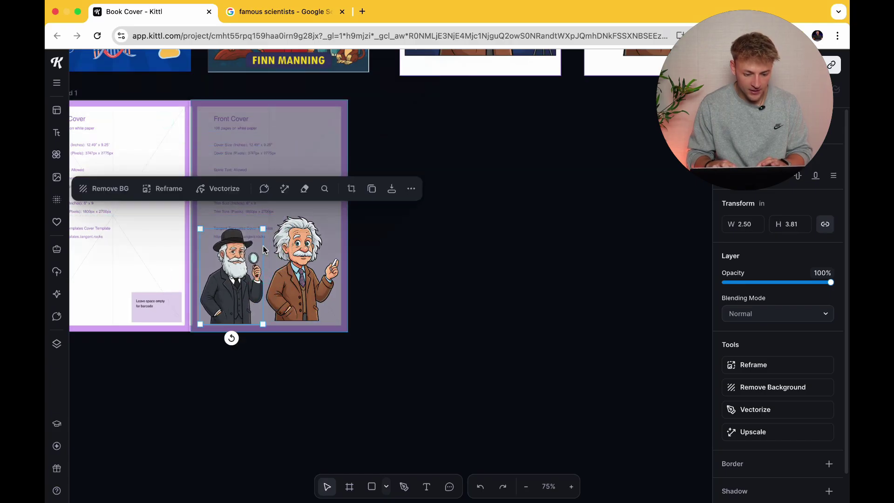
drag(264, 228, 270, 219)
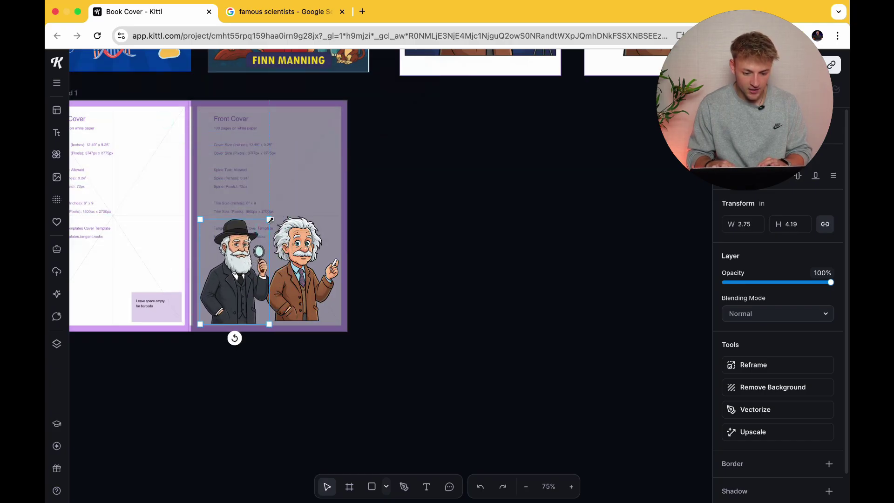
click(396, 279)
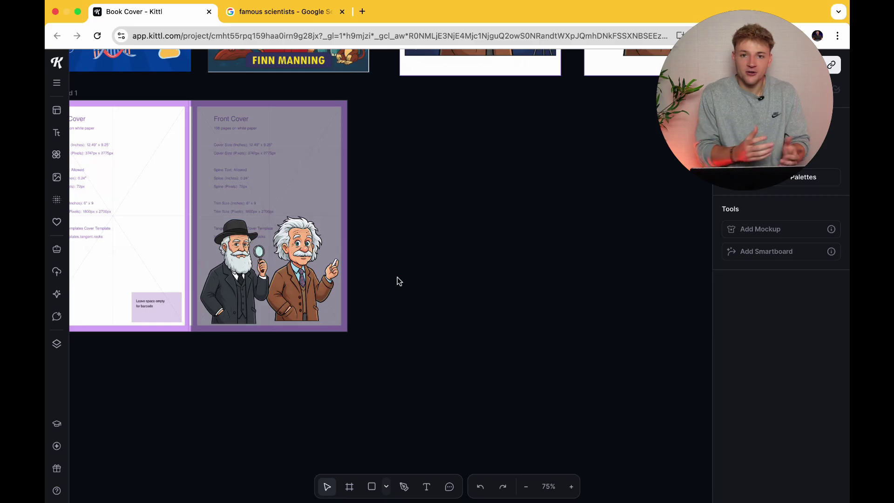
Generate a smartboard from the Charles Darwin smartboard with the prompt "Have him facing left, not right"
scroll(397, 278, up, 3)
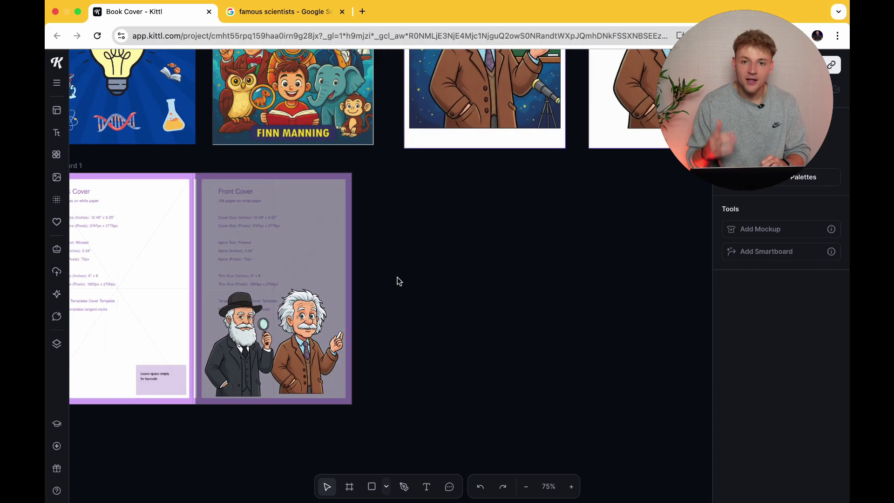
click(230, 335)
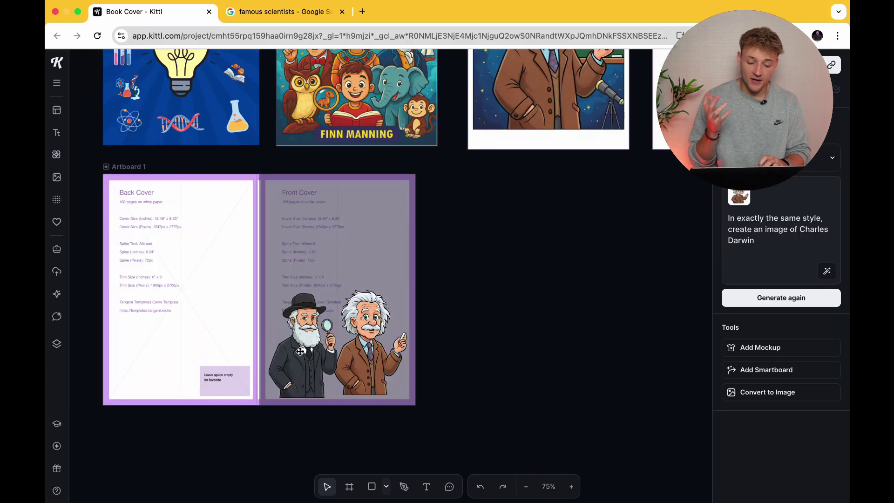
click(314, 359)
scroll(315, 361, down, 10)
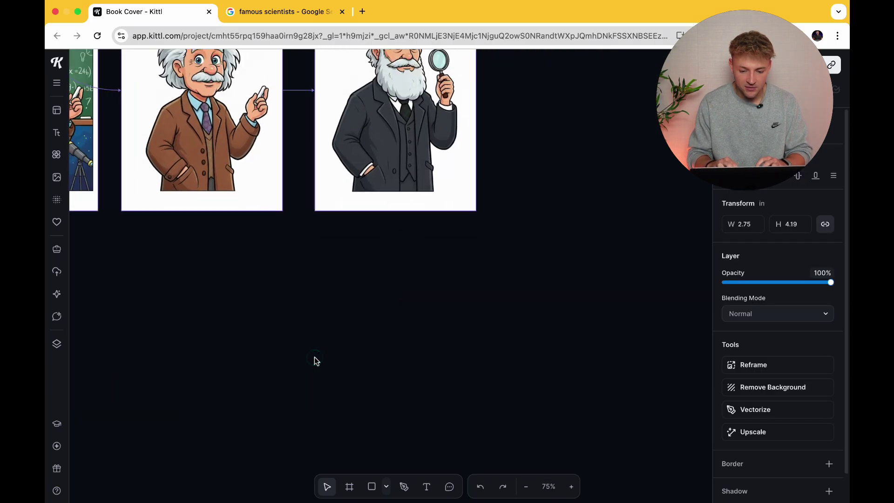
click(314, 179)
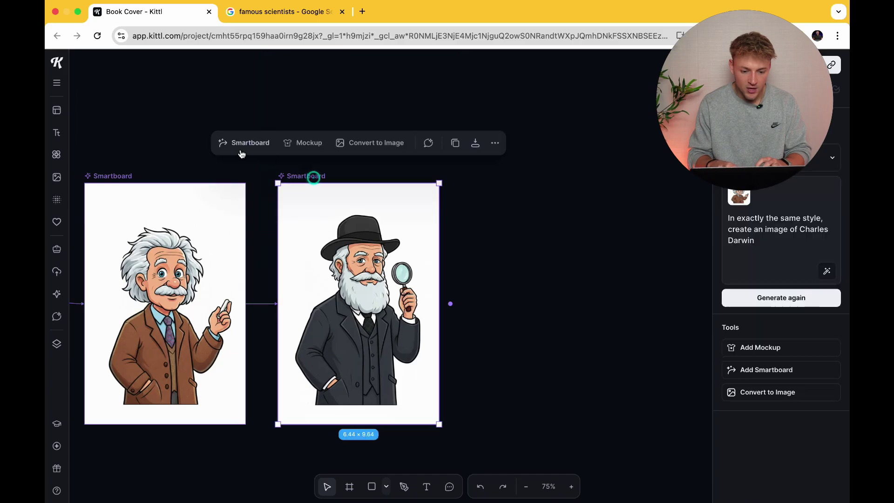
click(240, 148)
text(Have him facing left,)
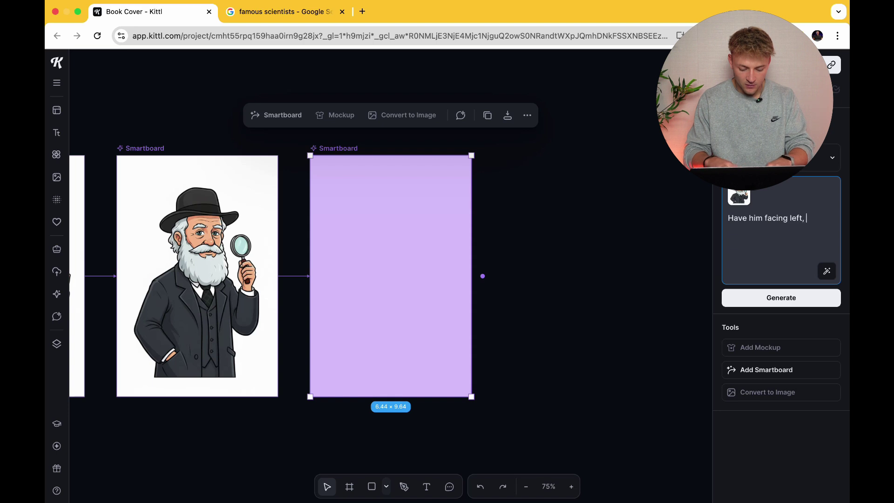
text( not right)
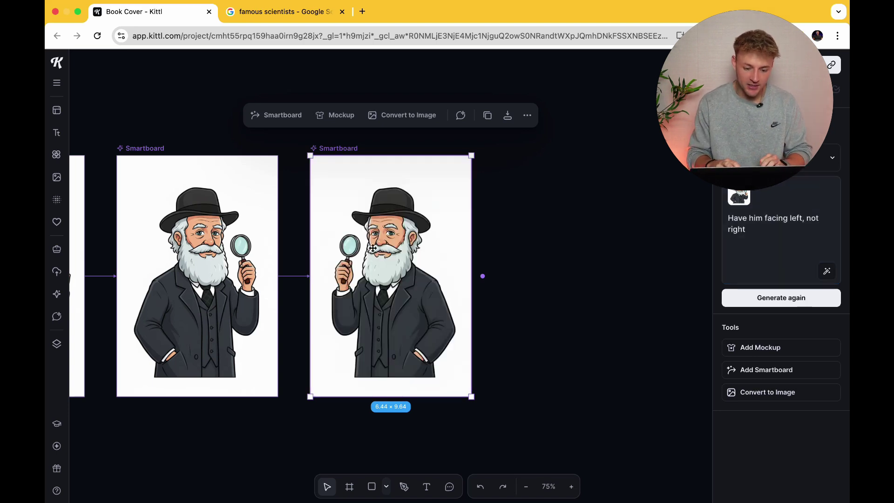
Generate a smartboard from the left-facing Charles Darwin smartboard with the prompt "replace the magnifying glass with a camera"
click(277, 116)
text(replace the)
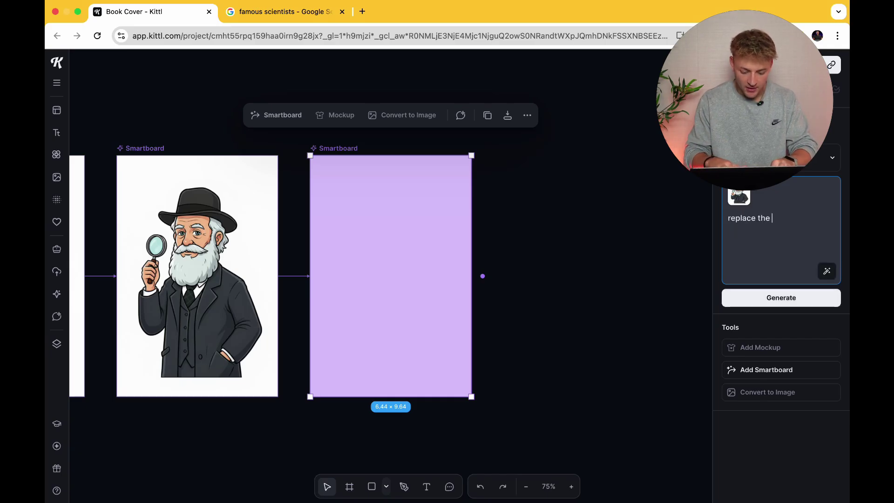
text( magnifying gla)
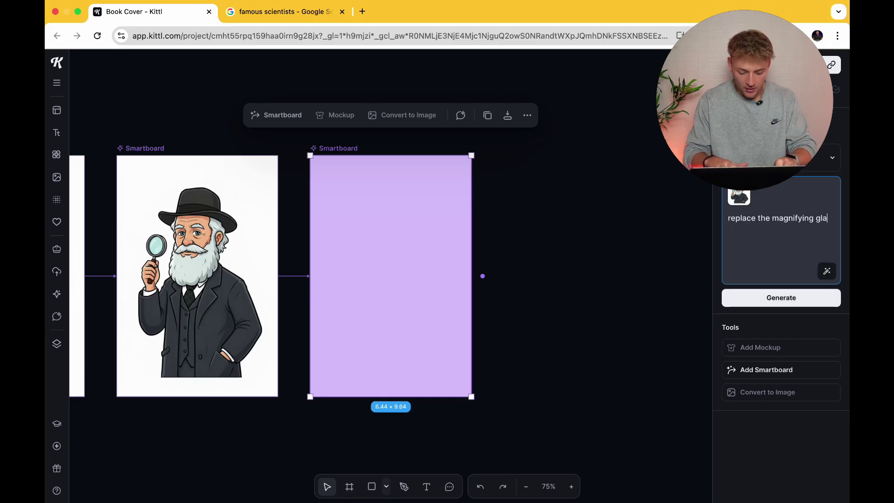
text(ss with a)
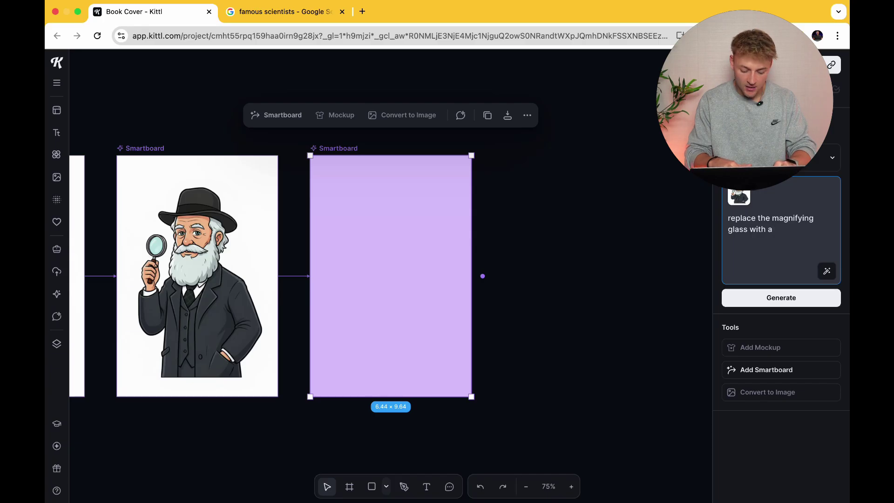
text( camera)
key(Return)
scroll(651, 244, left, 5)
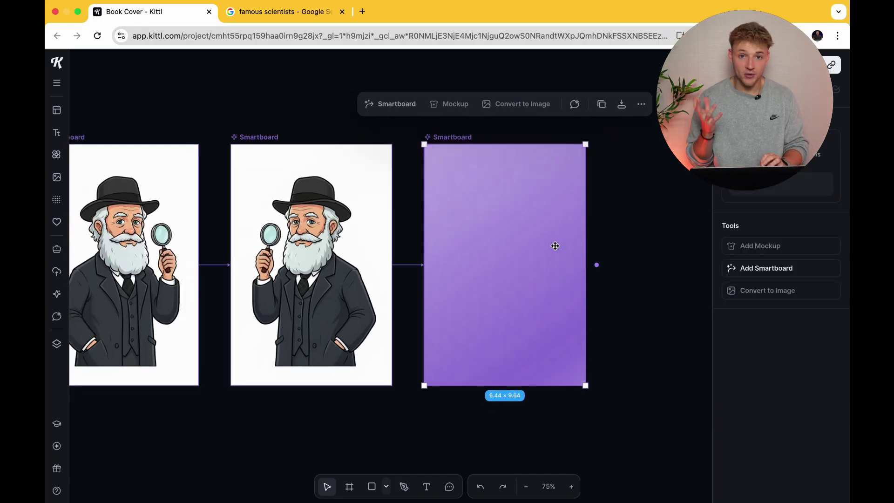
scroll(555, 246, down, 2)
scroll(555, 246, right, 2)
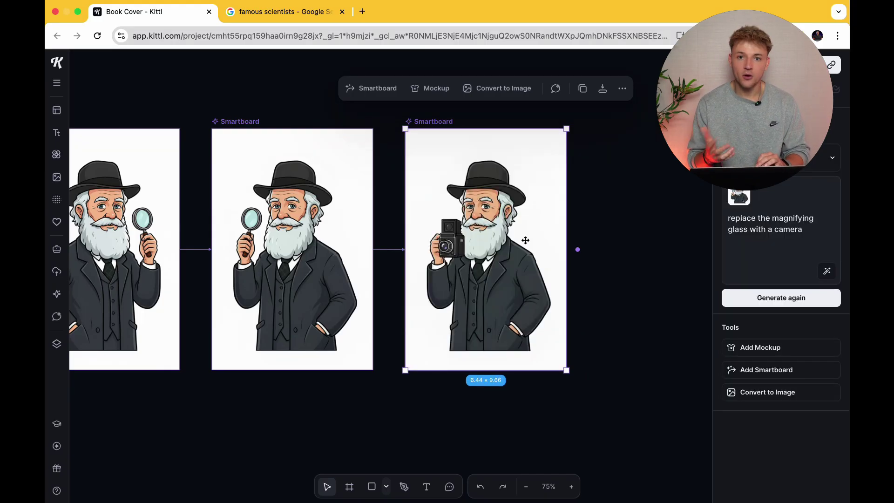
scroll(157, 270, left, 4)
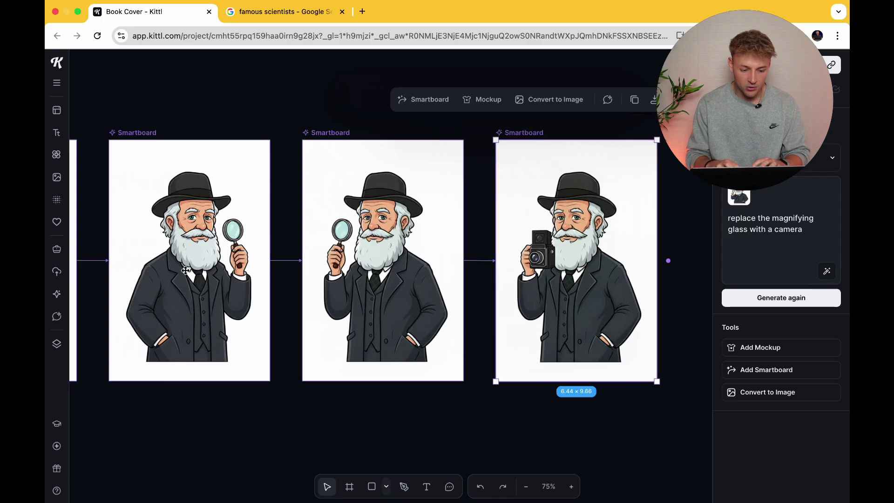
click(367, 258)
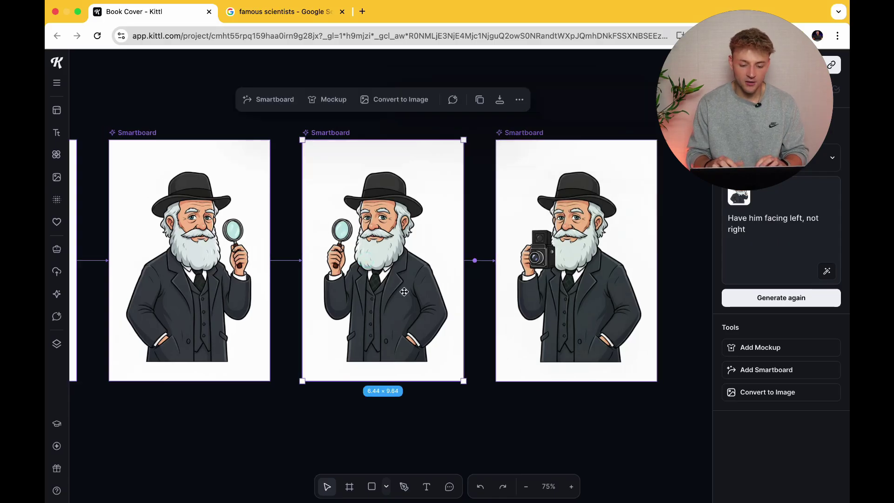
scroll(404, 292, right, 4)
click(461, 279)
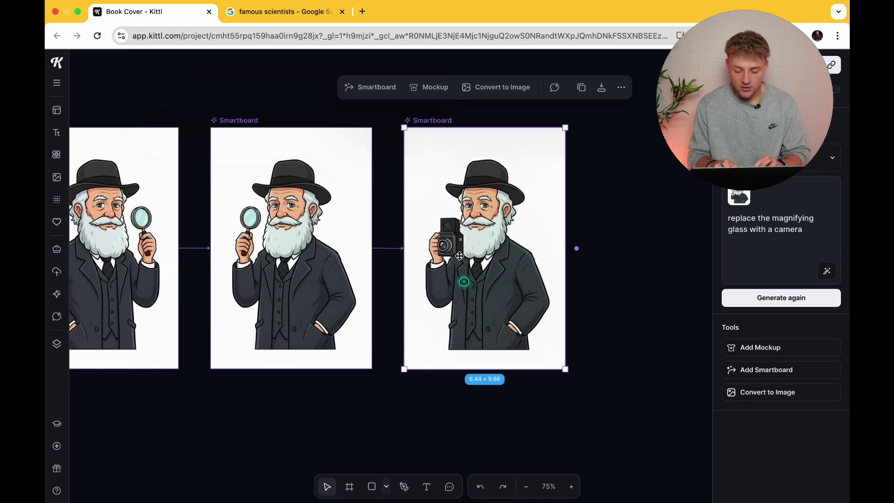
scroll(460, 256, up, 2)
scroll(460, 256, up, 1)
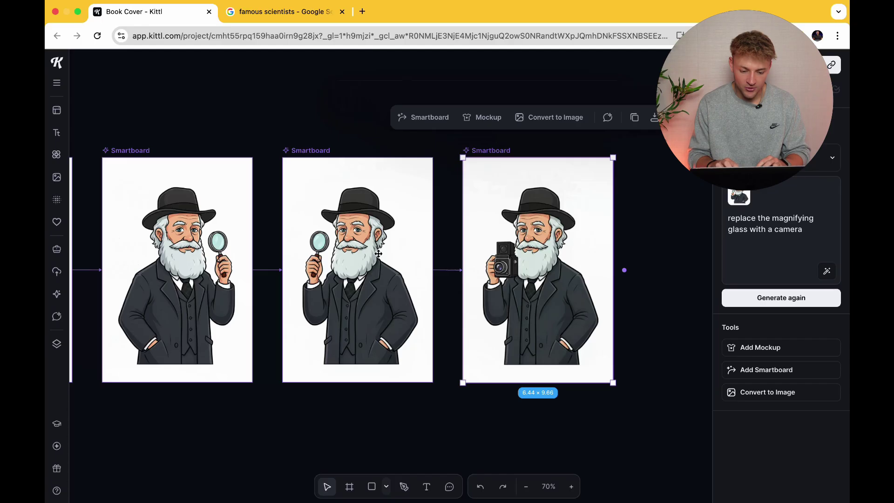
Convert the left-facing magnifying-glass Darwin smartboard to an image and remove the image's background
click(378, 253)
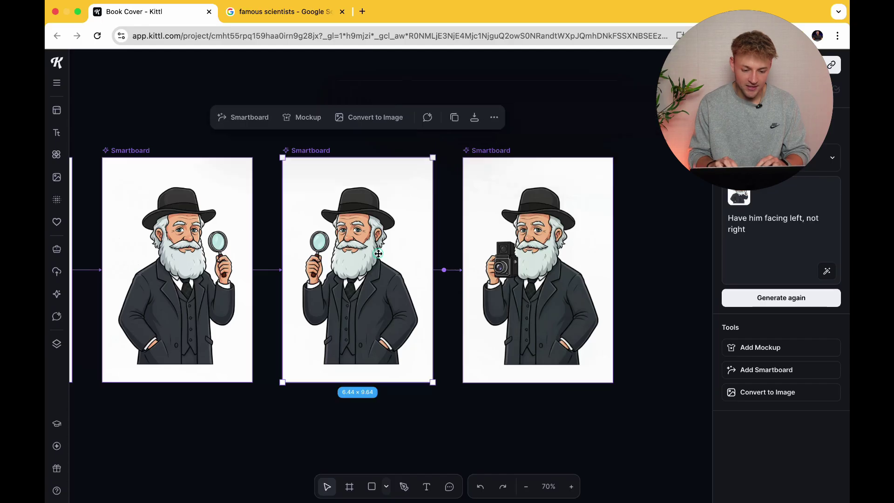
scroll(373, 240, left, 2)
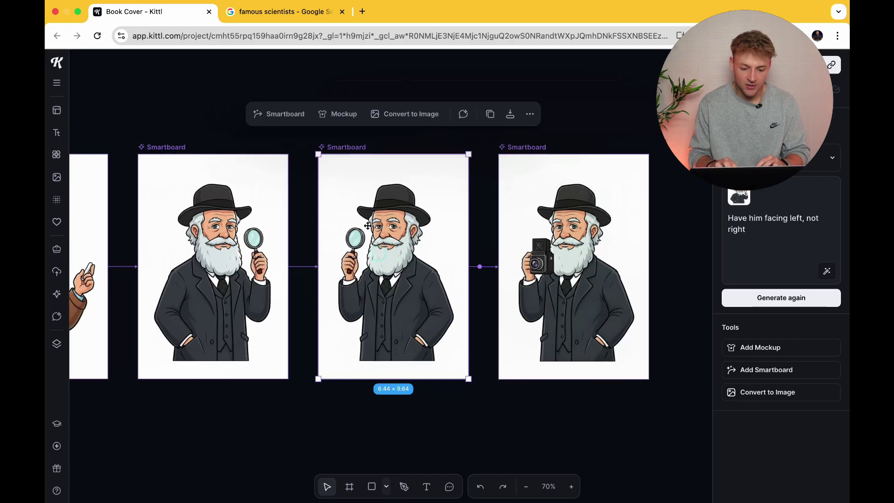
click(399, 119)
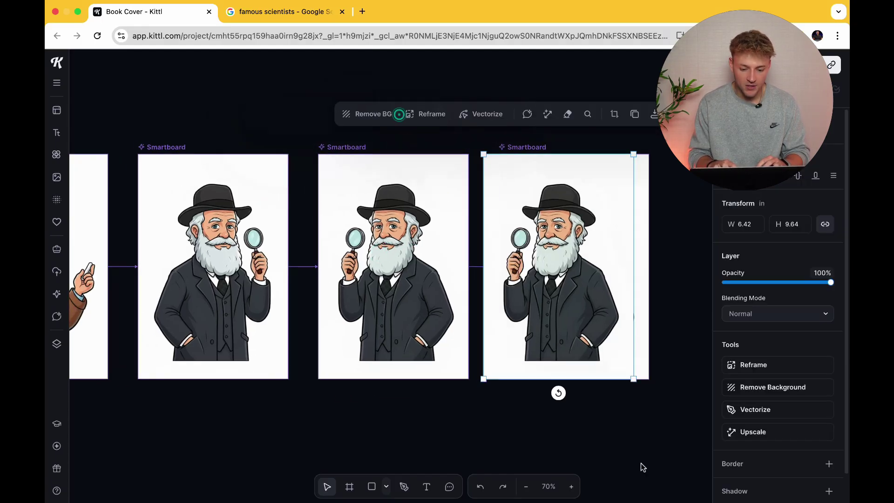
drag(592, 296, 644, 299)
click(757, 391)
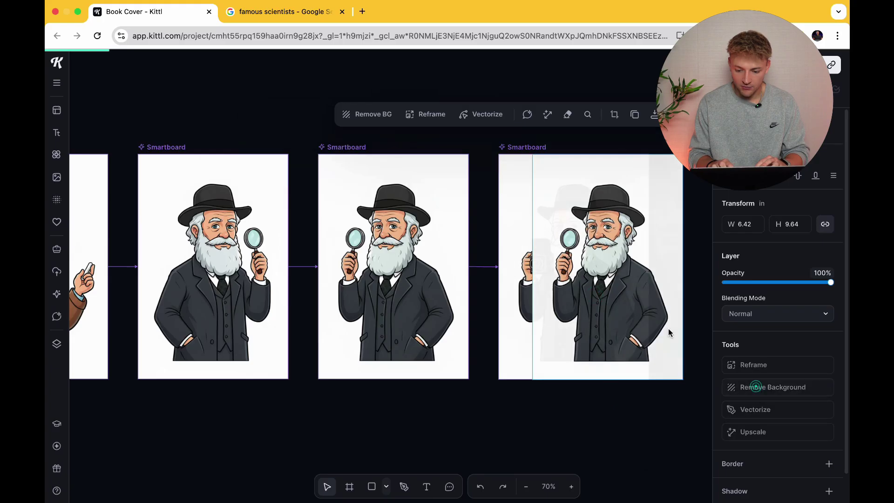
Scale the left-facing Darwin cutout to 3.08 × 4.74 in and place it beside Einstein at the front cover's lower left
scroll(325, 381, up, 10)
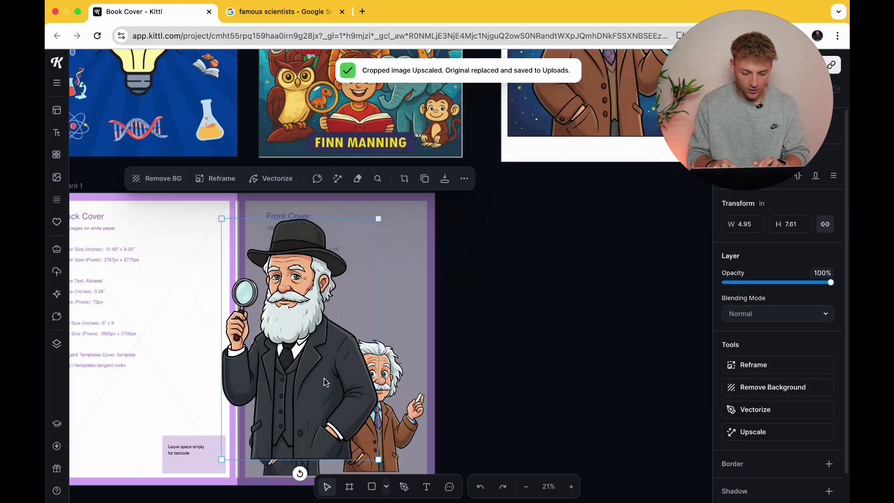
click(282, 399)
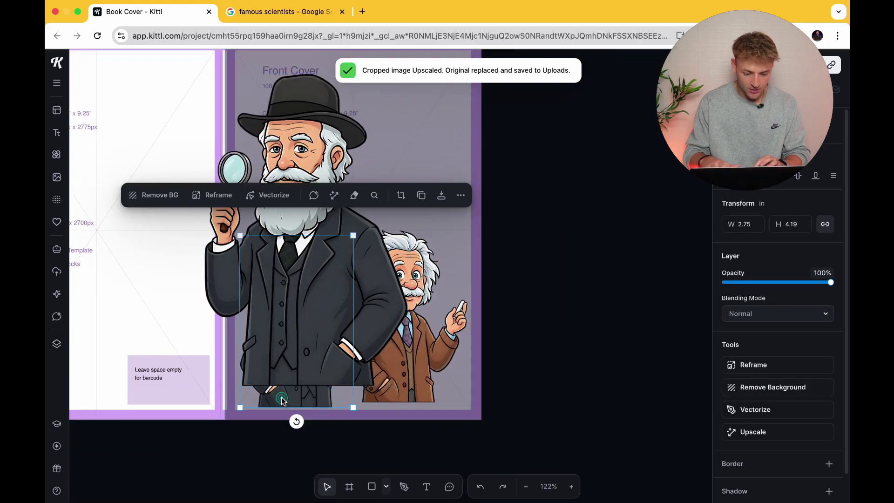
click(318, 306)
drag(204, 76, 279, 193)
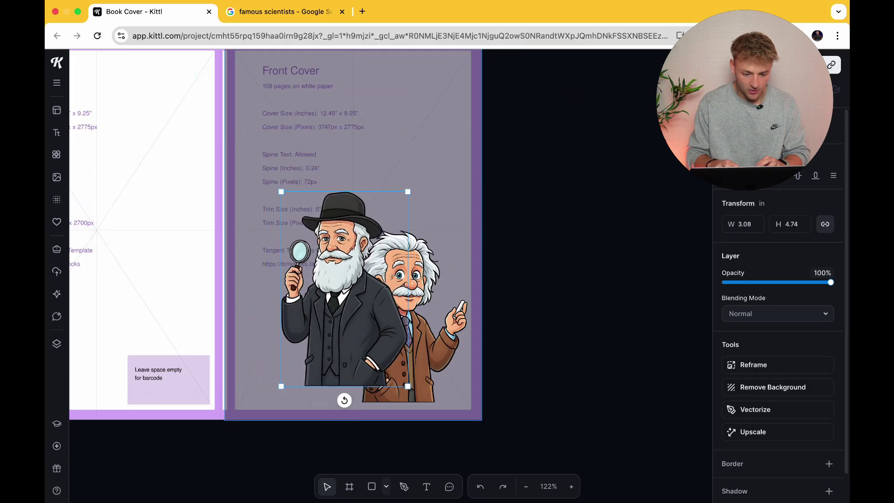
drag(321, 288, 276, 310)
Enlarge the Einstein cutout to 3.03 × 4.36 in so it reaches the front cover's lower trim edge
click(372, 314)
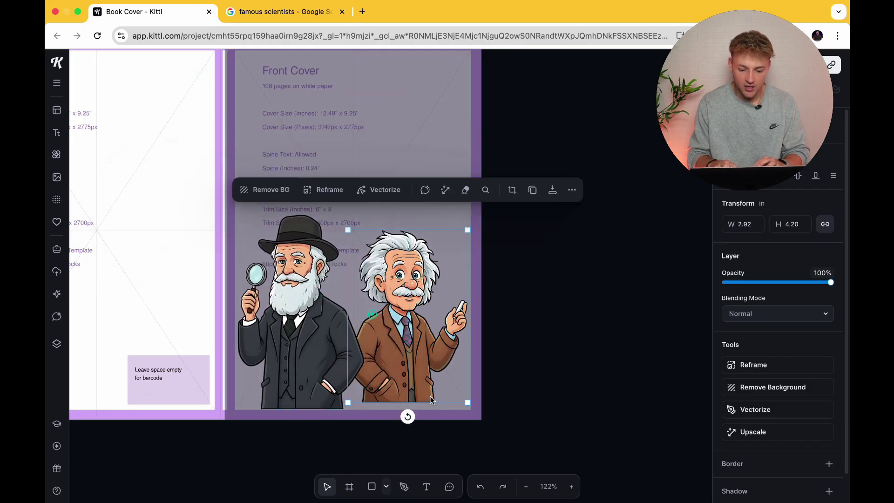
drag(467, 403, 473, 411)
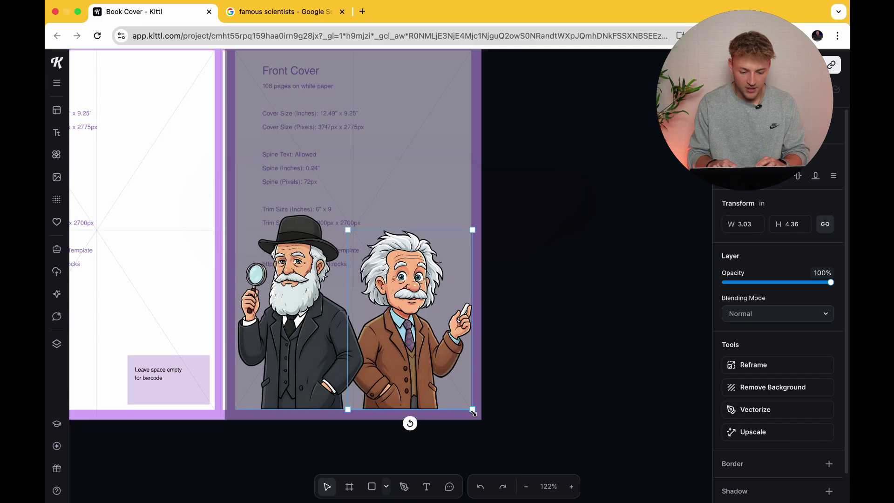
click(503, 385)
Make the dark rectangle covering the front cover fully opaque
scroll(487, 380, down, 5)
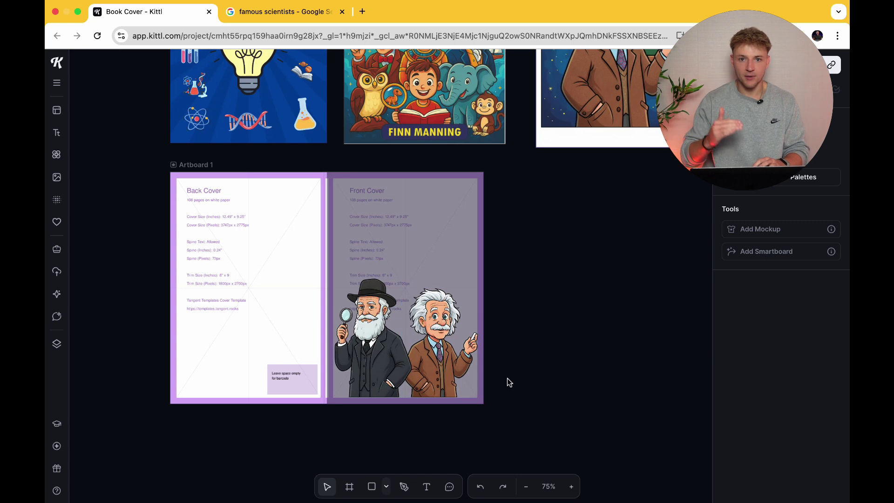
click(423, 219)
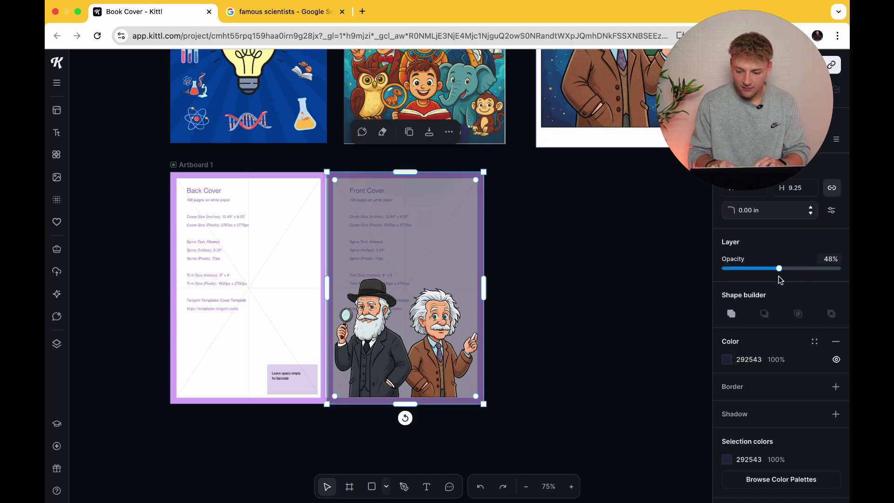
drag(794, 269, 840, 269)
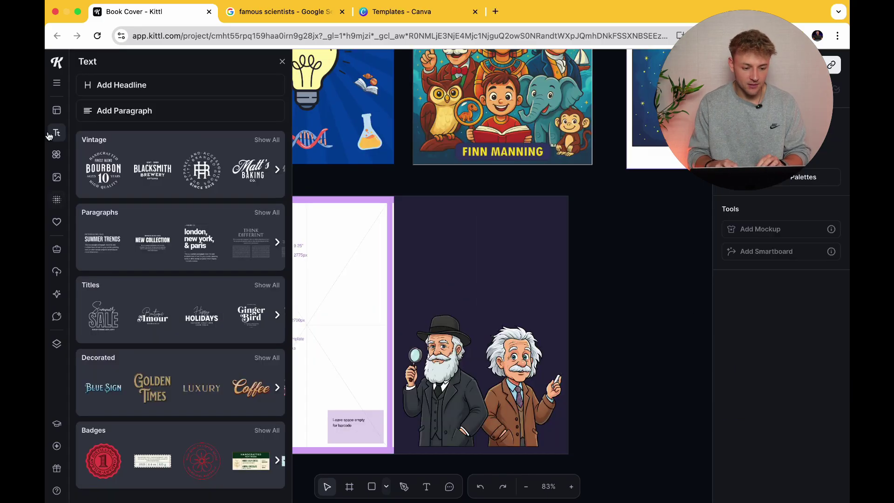
Add a headline reading "Incredible" in the upper part of the front cover
click(119, 90)
drag(417, 276, 505, 243)
double_click(505, 243)
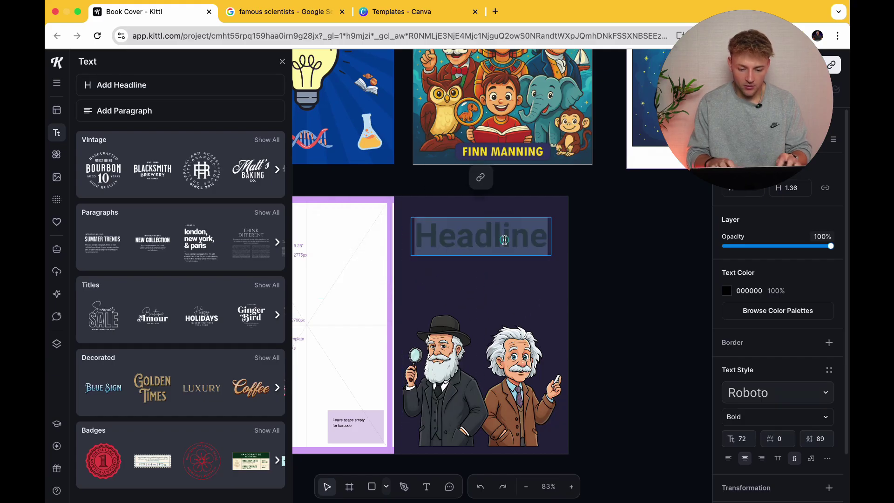
text(Incredible)
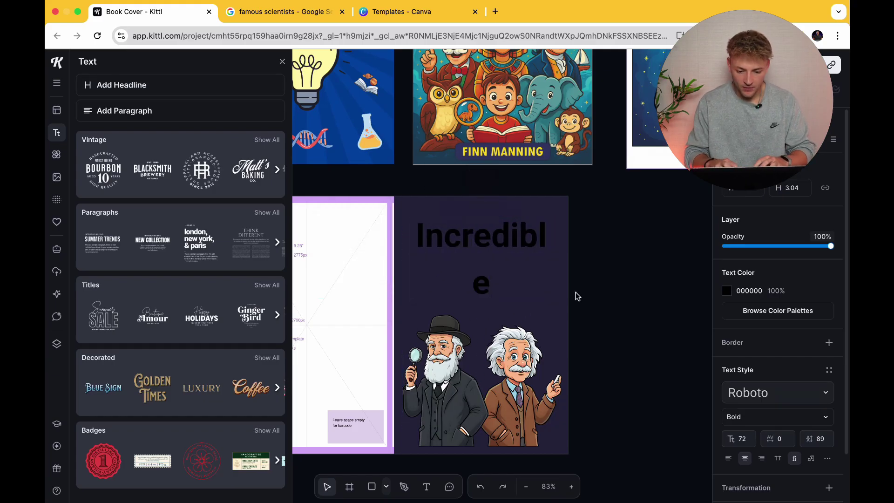
Set the "Incredible" headline in the KAPH typeface at size 40 so it fits on one line
scroll(578, 296, up, 5)
scroll(536, 214, down, 5)
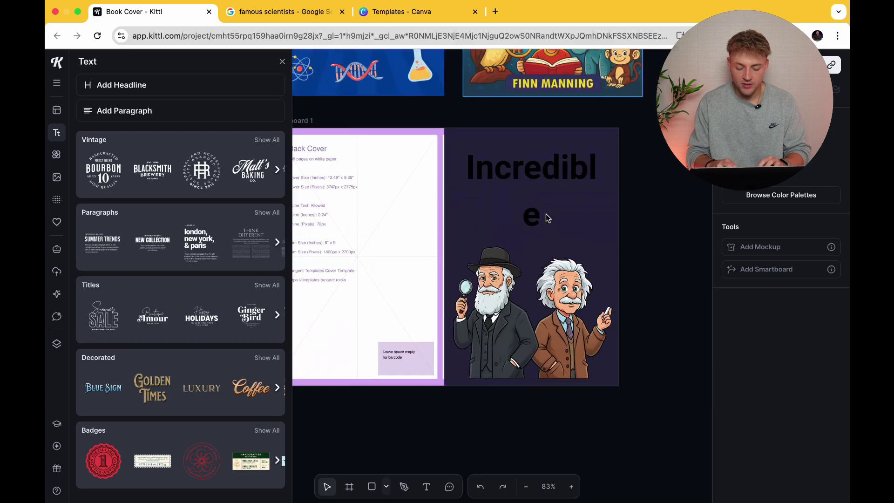
click(523, 162)
click(778, 392)
scroll(716, 373, up, 10)
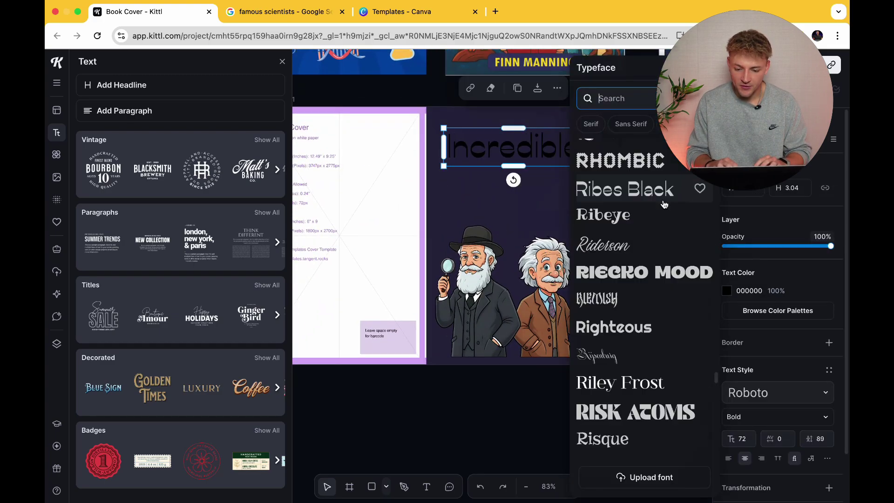
drag(714, 373, 715, 153)
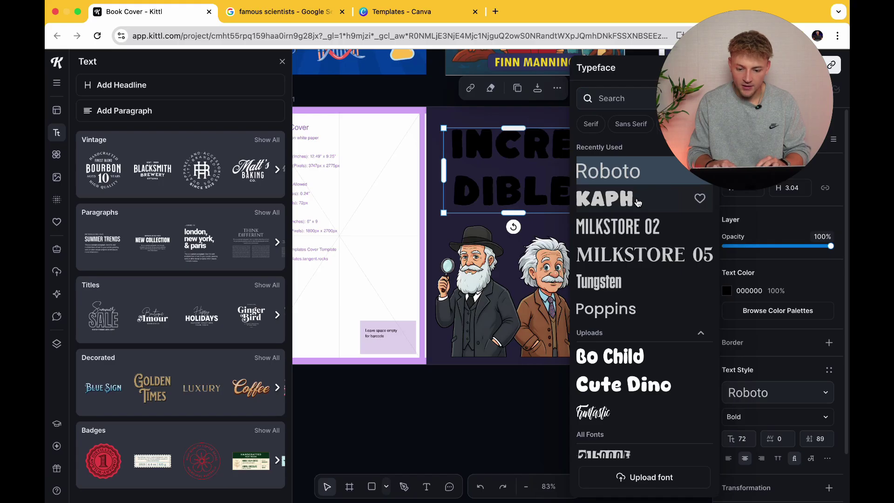
click(644, 200)
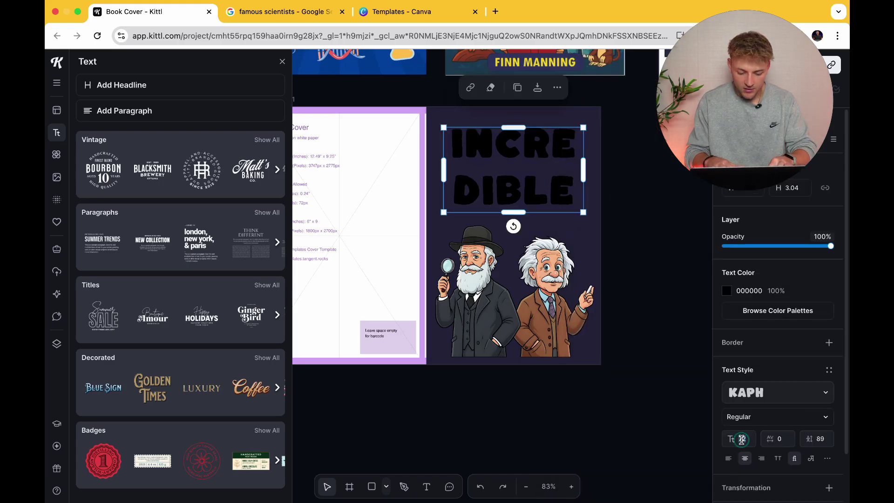
text(50)
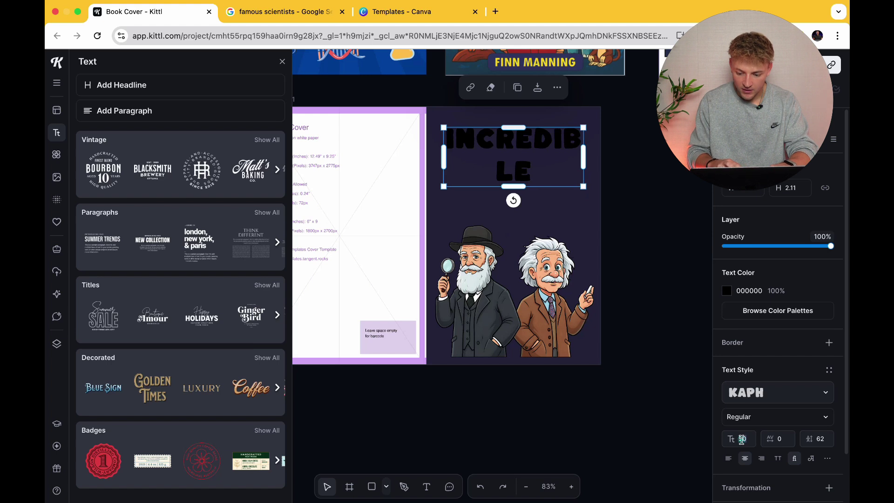
key(Return)
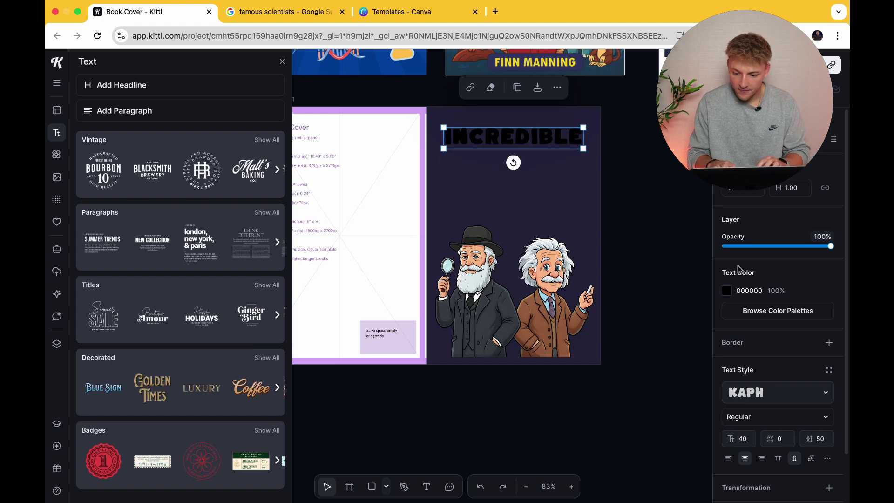
Change the "Incredible" headline's text color to white, FFFFFF
click(727, 292)
drag(660, 305, 558, 269)
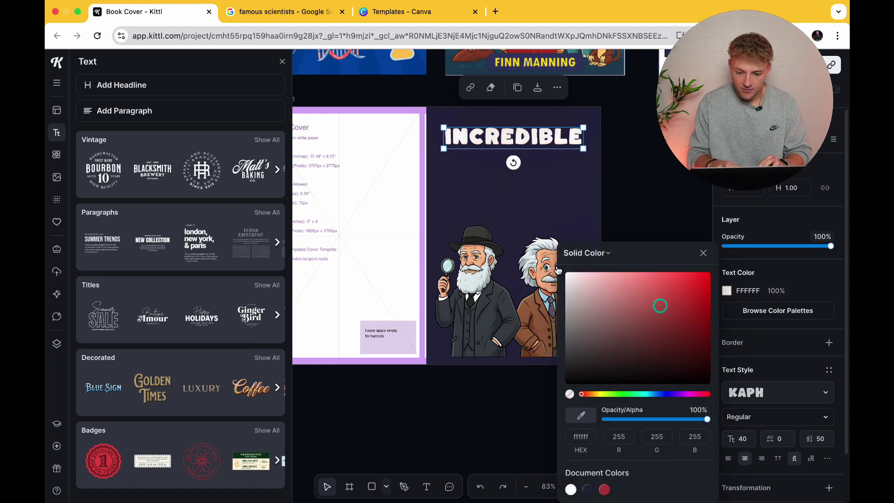
click(676, 205)
Duplicate the INCREDIBLE headline directly beneath the original and change the copy's text to "SCIENCE"
click(562, 148)
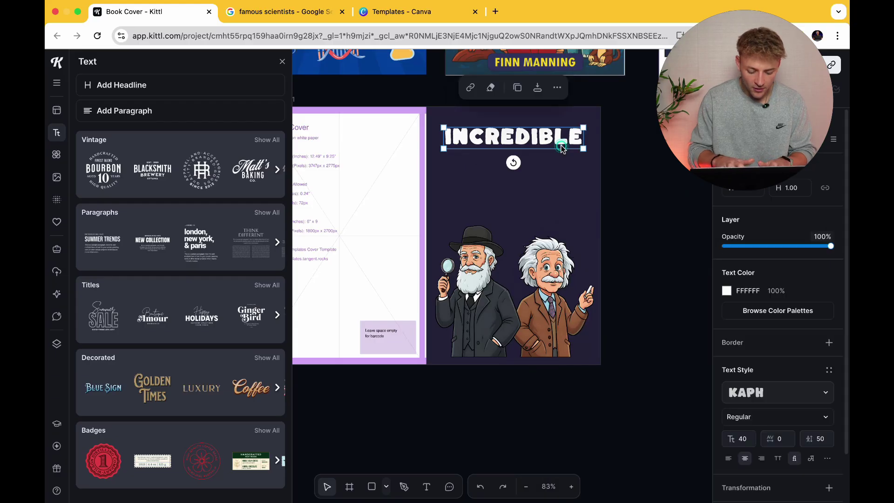
key(ctrl+c)
key(ctrl+v)
drag(562, 148, 561, 168)
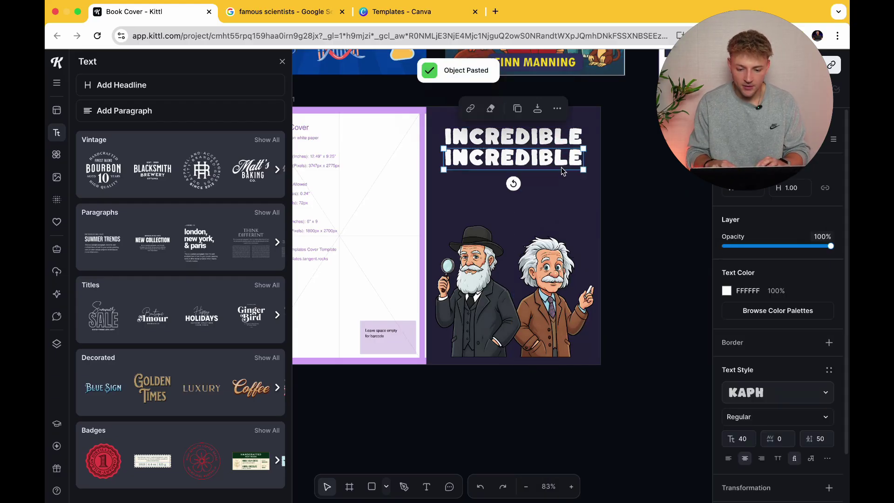
double_click(561, 167)
text(SCIENCE)
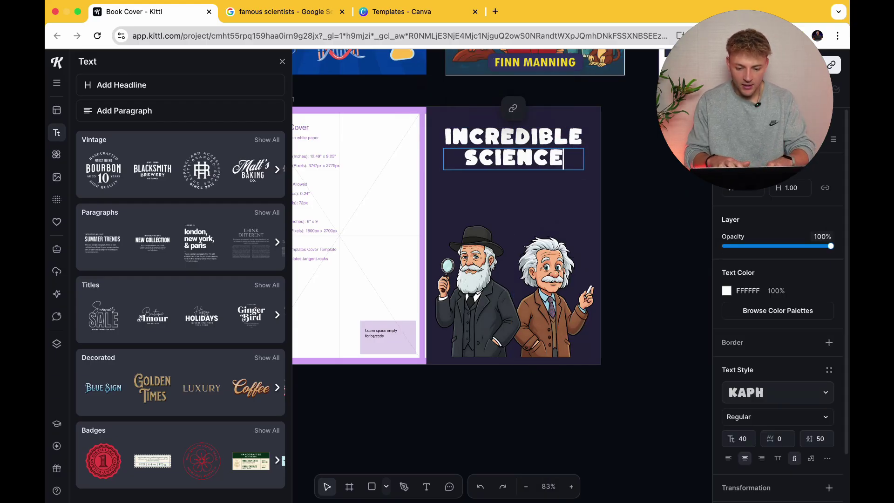
click(619, 182)
Reduce the INCREDIBLE headline's font size to 35
click(535, 140)
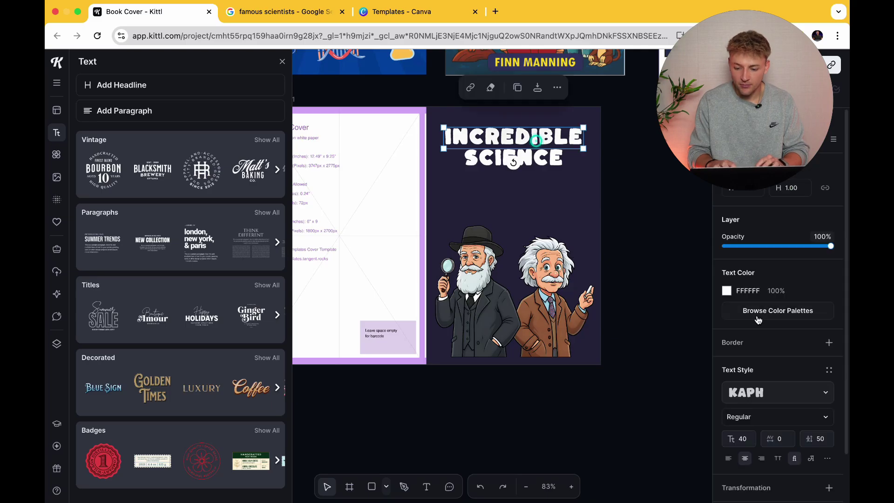
text(3)
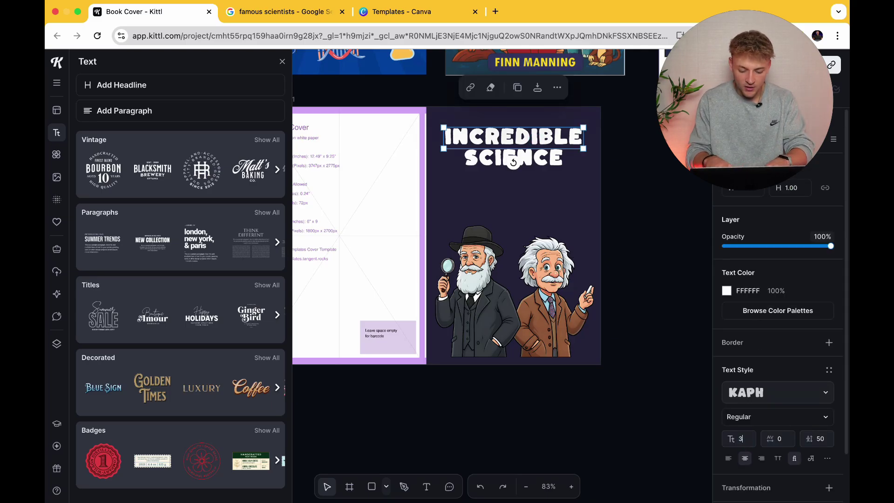
text(5)
click(676, 329)
scroll(594, 229, up, 2)
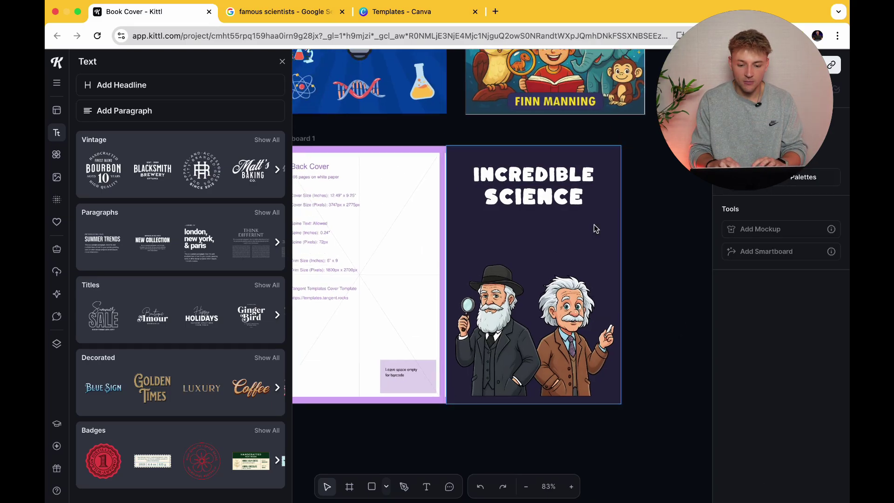
scroll(596, 228, up, 1)
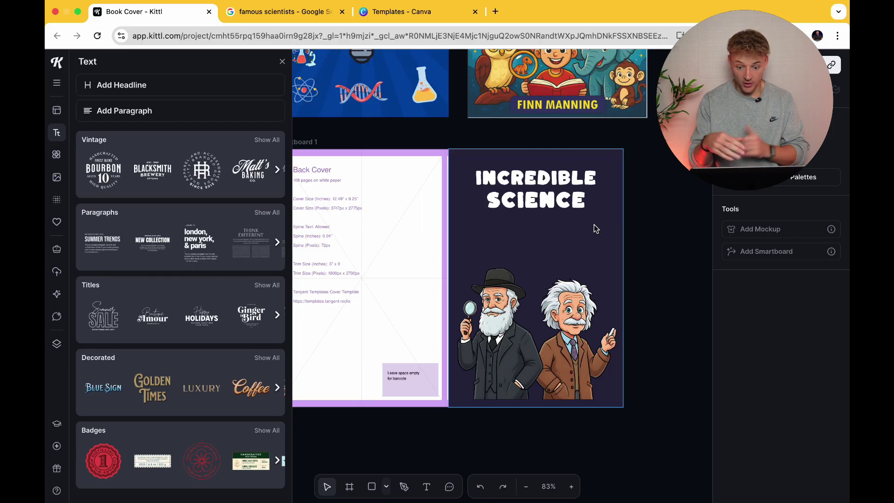
Enlarge the SCIENCE headline to font size 60, widen its text box and reposition it under INCREDIBLE
click(558, 214)
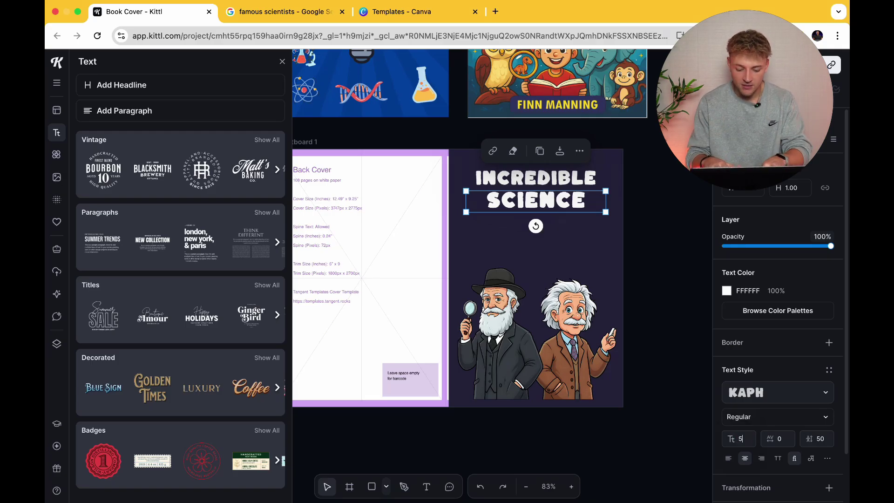
text(5)
key(Return)
click(745, 438)
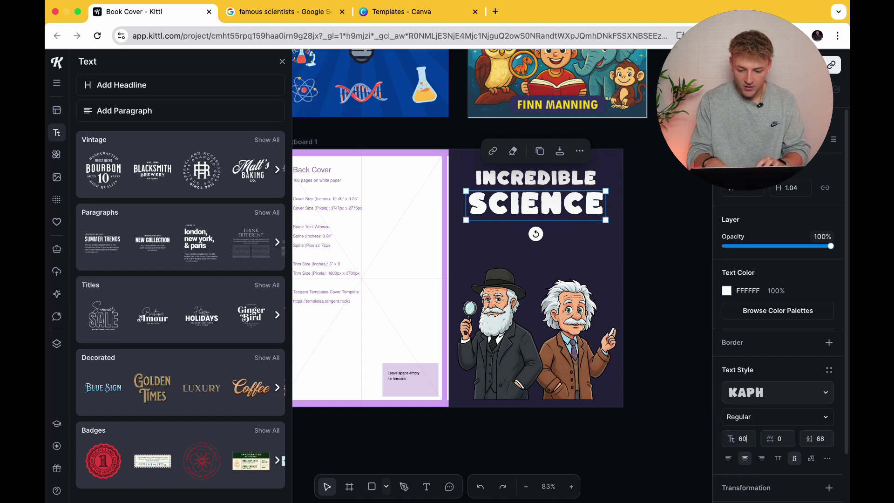
key(Return)
drag(605, 226, 624, 227)
click(637, 228)
drag(559, 205, 552, 204)
Lower the dark front-cover background's opacity to 45% and center the SCIENCE headline within the template's margins
click(614, 282)
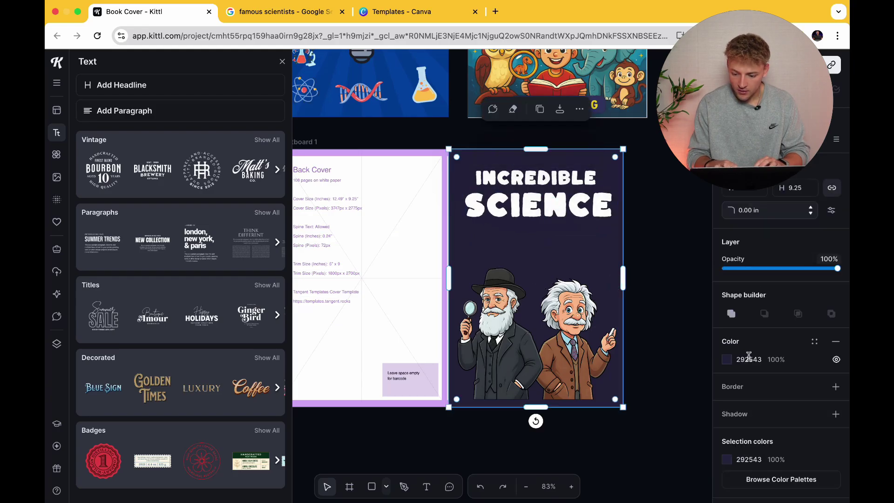
drag(836, 269, 775, 268)
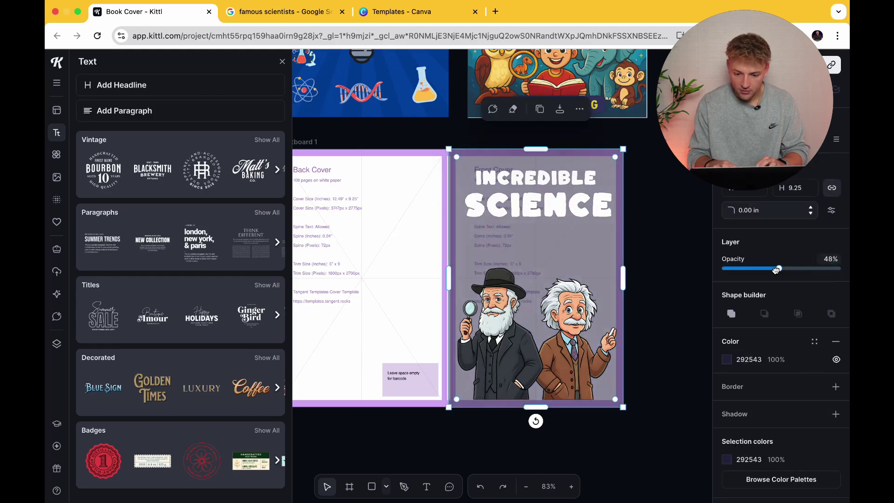
click(557, 218)
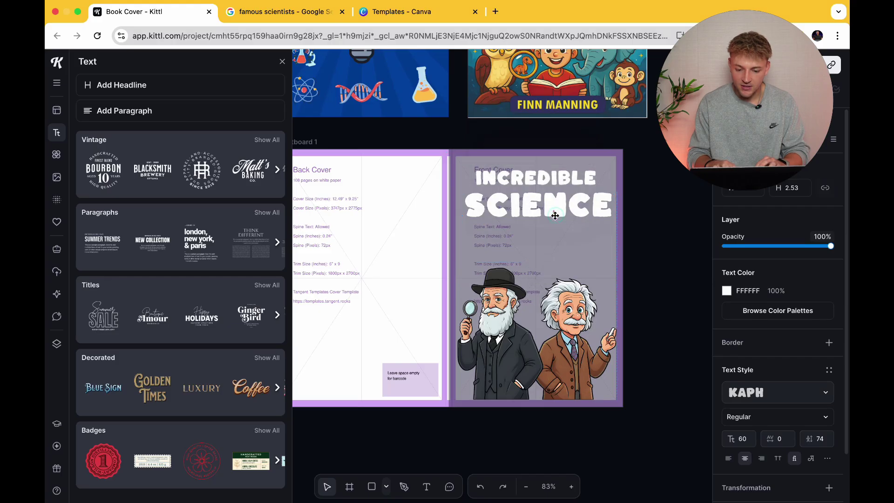
click(643, 212)
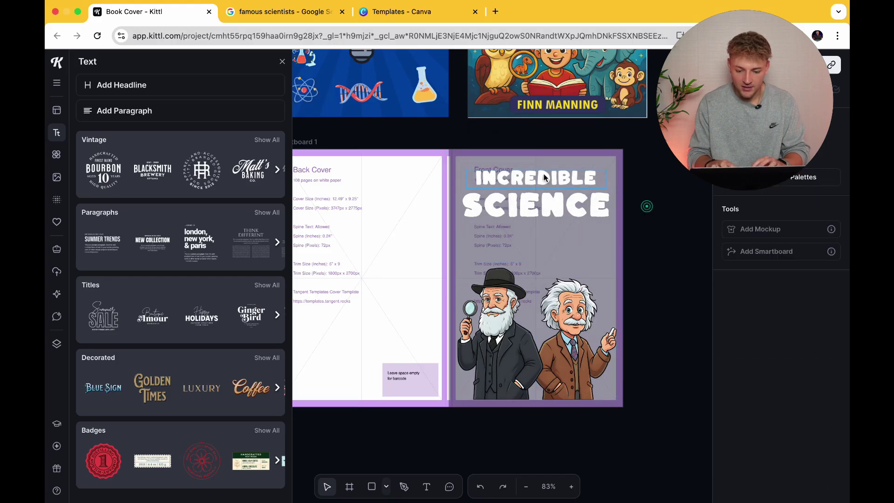
click(543, 178)
Change the SCIENCE headline's text color to yellow, FFCF00
click(564, 213)
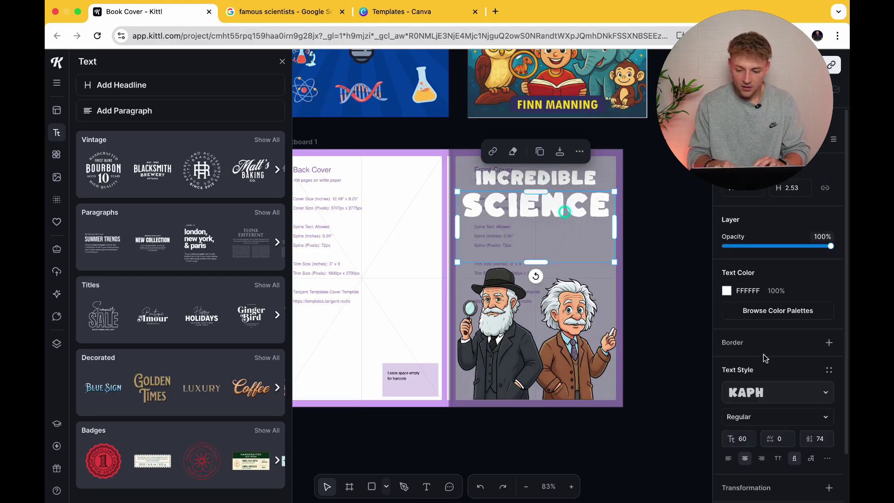
click(726, 292)
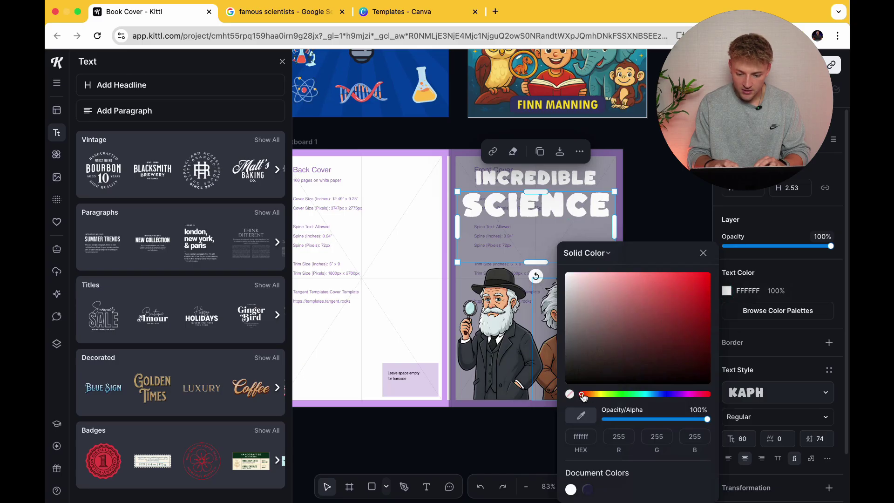
drag(583, 396, 598, 394)
drag(670, 351, 714, 270)
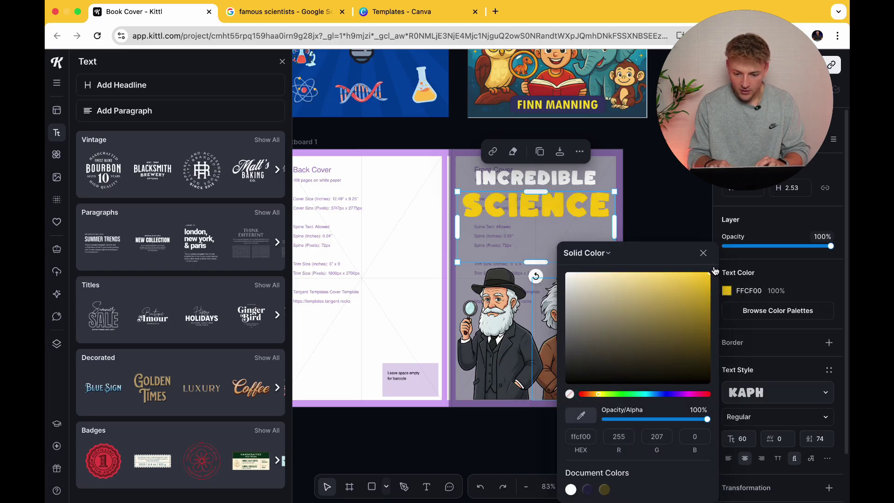
click(690, 220)
Set the dark front-cover background's opacity back to 100%
click(567, 255)
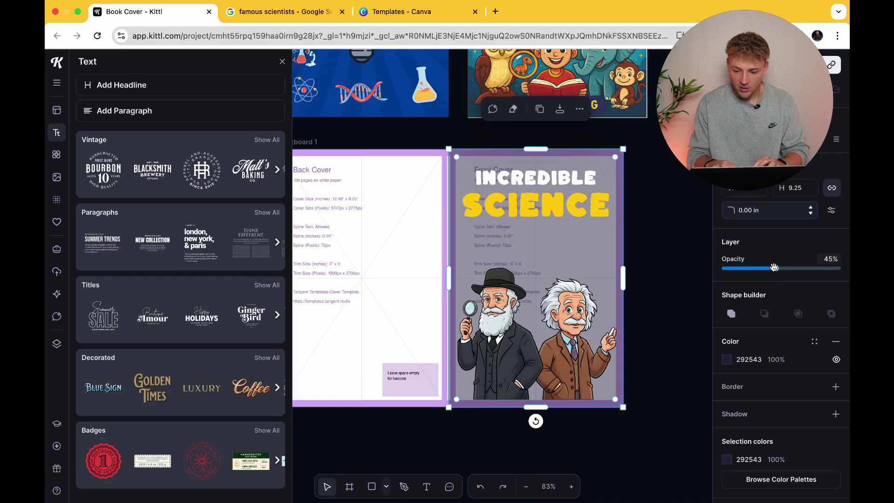
drag(773, 266, 841, 268)
click(663, 316)
Duplicate the INCREDIBLE headline beneath SCIENCE and change the copy's text to "FACTS FOR KIDS"
scroll(664, 317, down, 2)
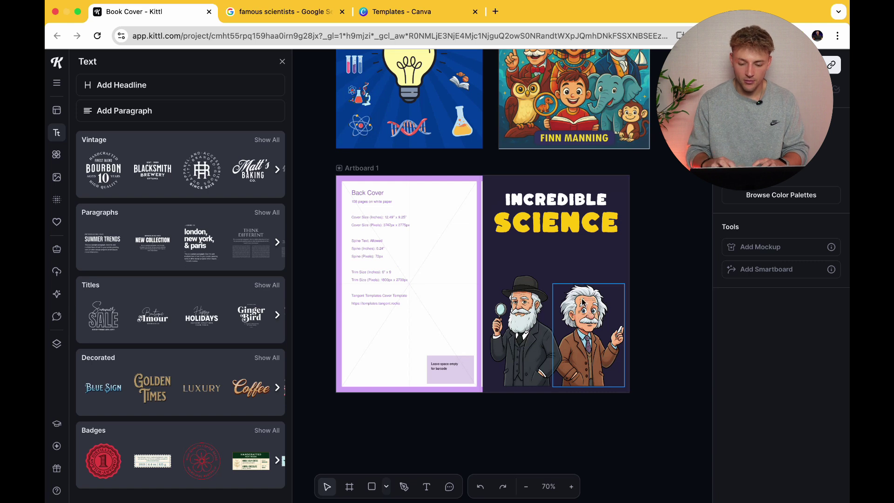
click(552, 202)
key(super+c)
key(super+v)
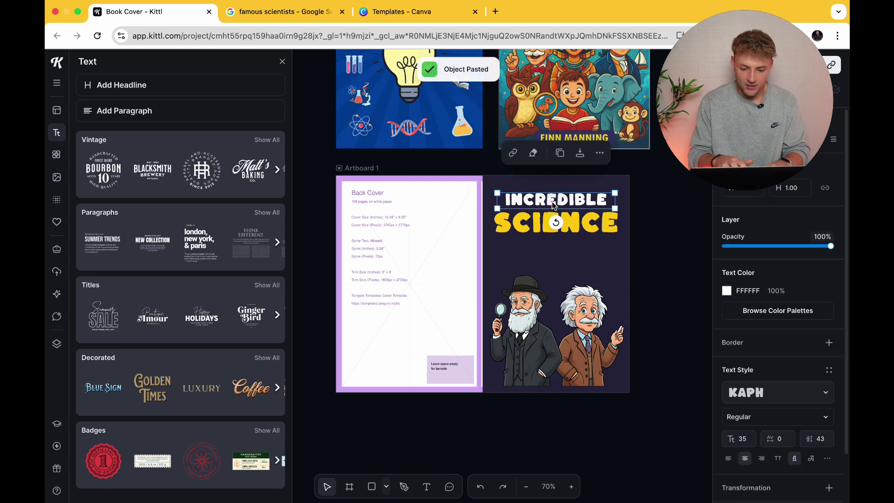
drag(552, 202, 557, 250)
scroll(553, 263, up, 4)
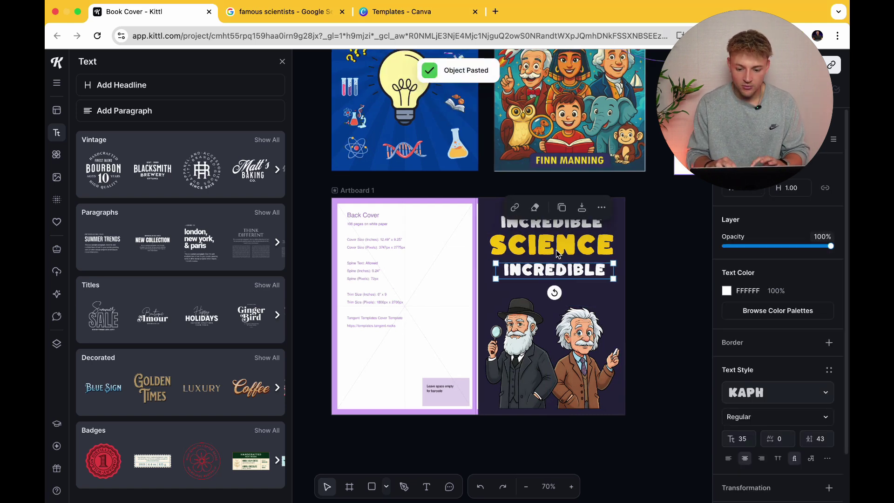
scroll(553, 263, down, 4)
double_click(553, 265)
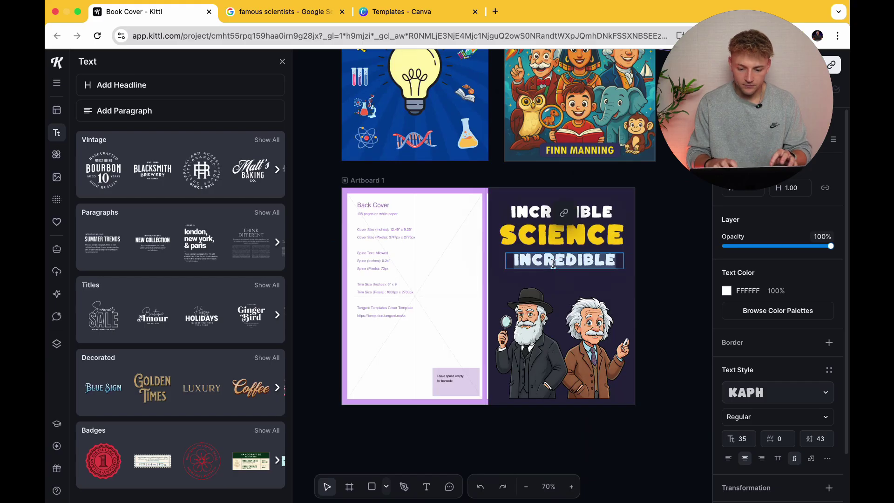
text(FACTS FOR KIDS)
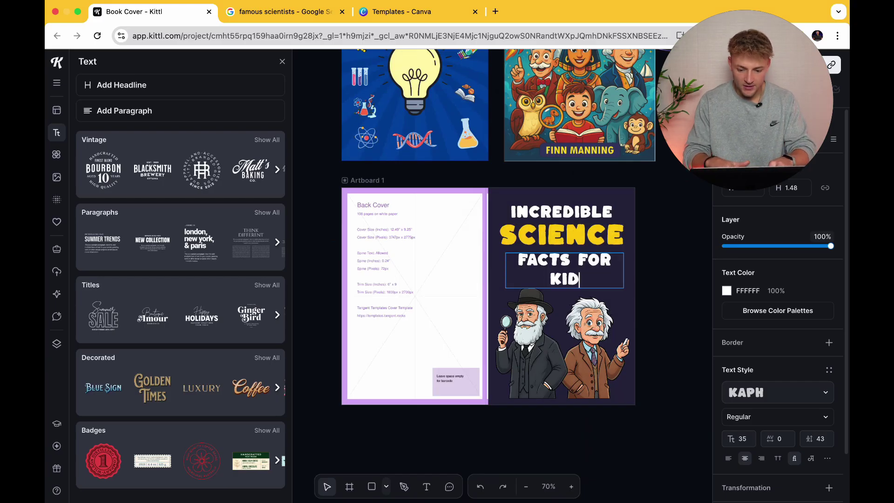
key(Escape)
click(620, 300)
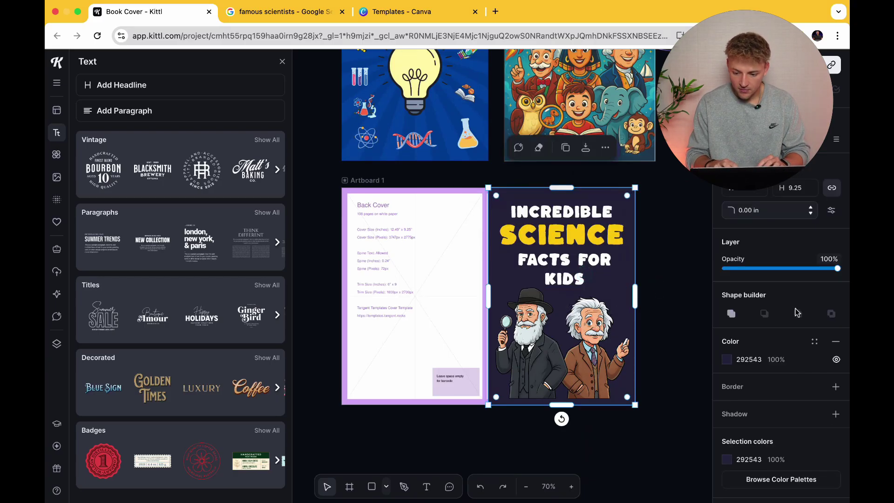
Set the FACTS FOR KIDS line to font size 25 and move it slightly closer to the SCIENCE headline
click(588, 269)
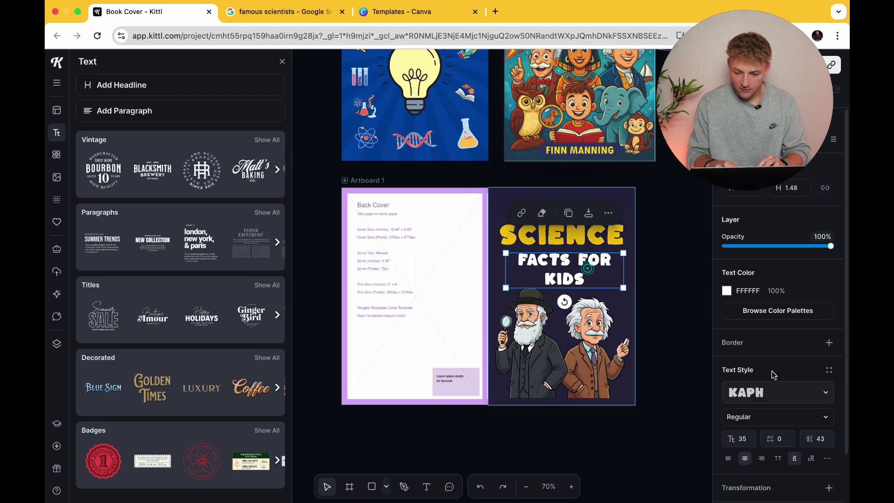
text(20)
key(Return)
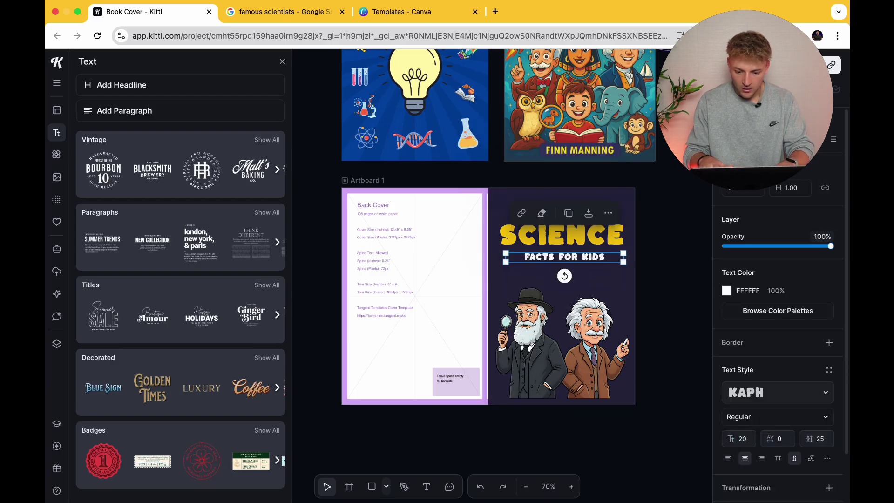
text(5)
key(Return)
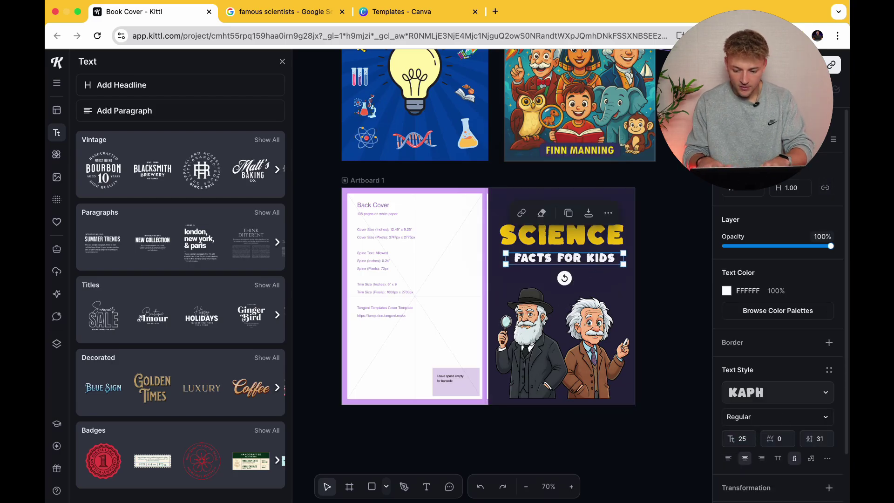
click(661, 303)
click(586, 260)
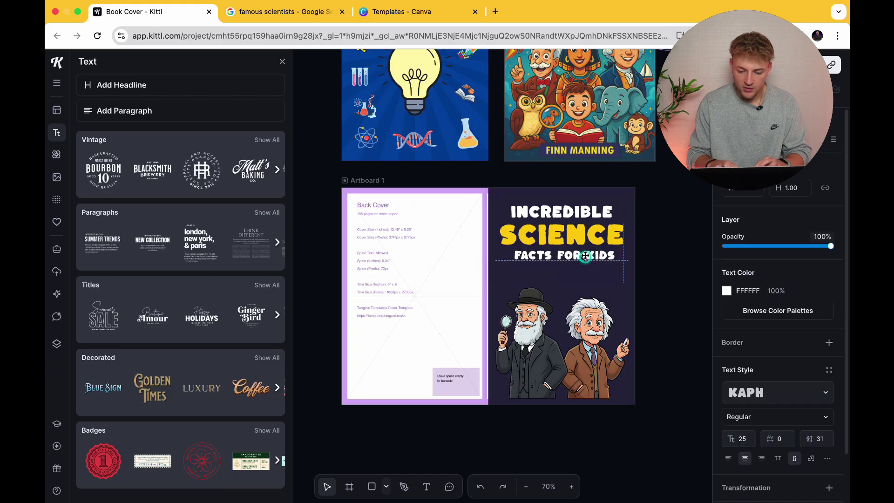
click(686, 292)
Examine the front cover's title and characters up close and compare the layout with the reference covers above
scroll(687, 293, up, 2)
scroll(687, 294, right, 2)
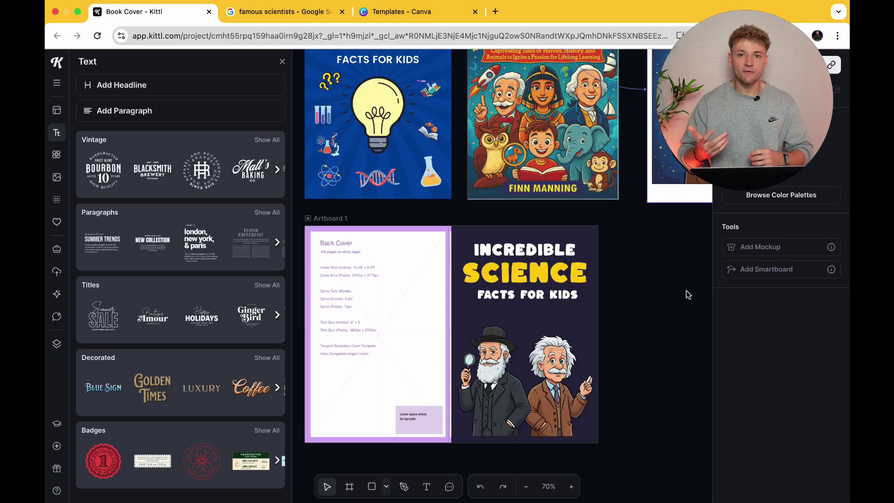
scroll(688, 294, right, 3)
scroll(688, 295, down, 1)
scroll(687, 294, up, 2)
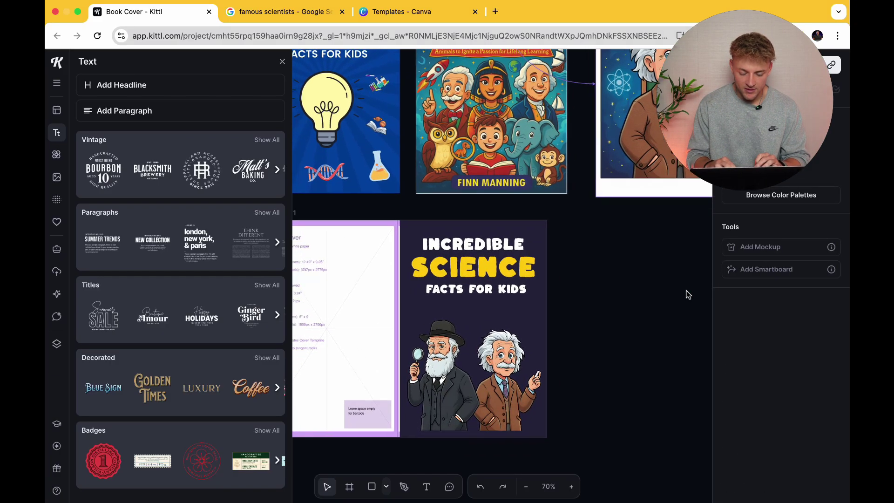
scroll(687, 294, left, 2)
scroll(688, 295, down, 1)
scroll(637, 305, up, 5)
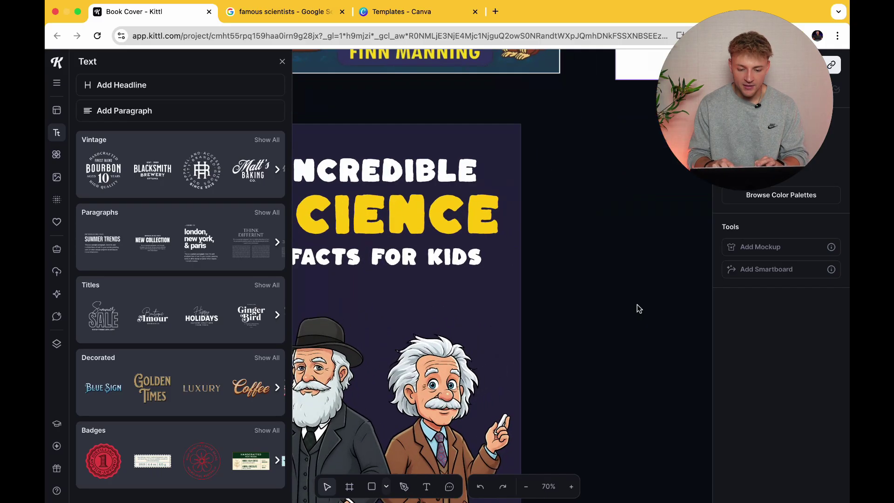
scroll(512, 300, down, 2)
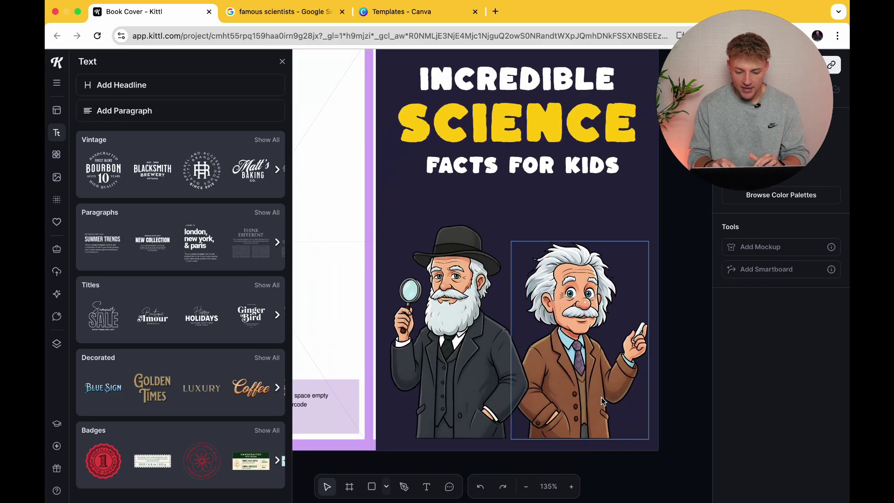
scroll(602, 400, down, 3)
scroll(586, 350, up, 3)
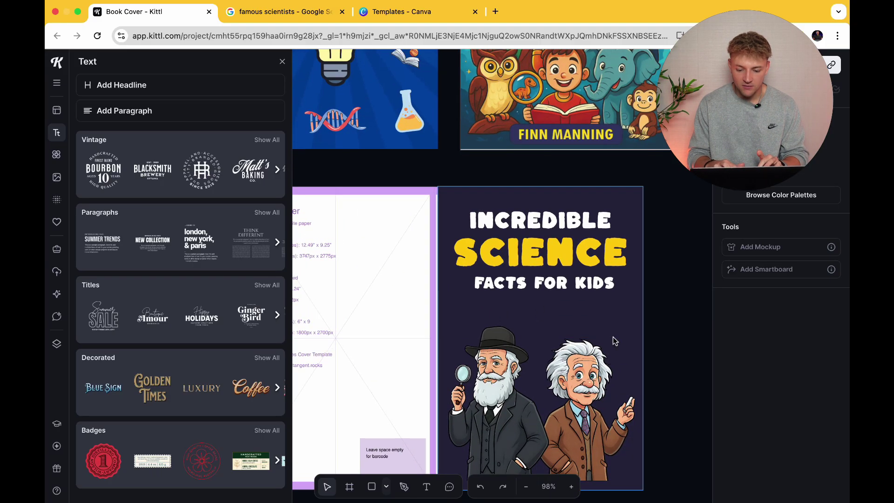
scroll(612, 337, down, 4)
scroll(613, 336, right, 2)
scroll(612, 336, down, 1)
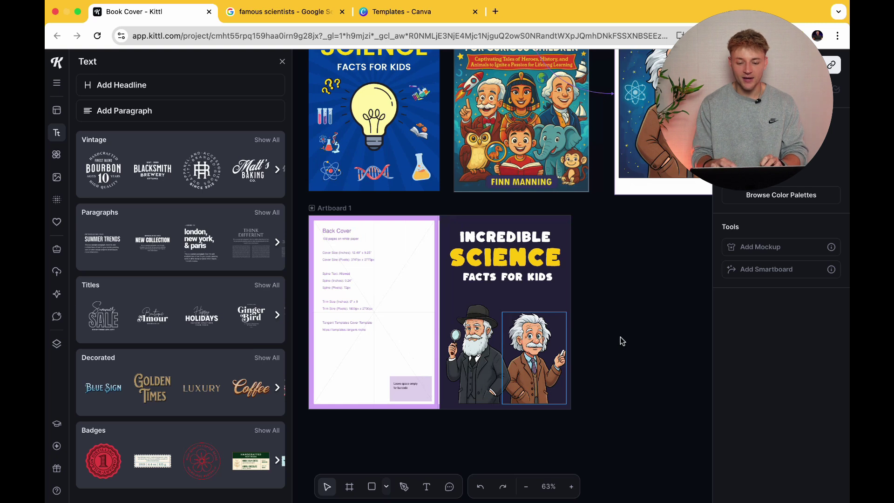
click(628, 339)
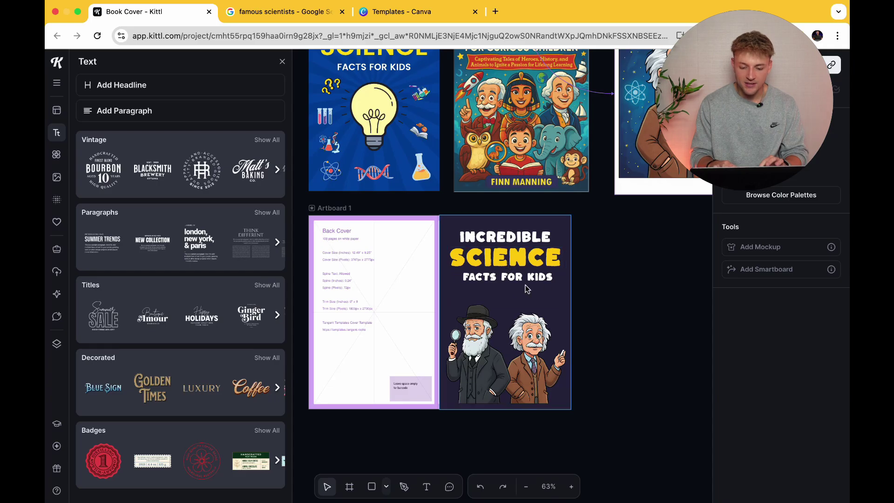
click(489, 278)
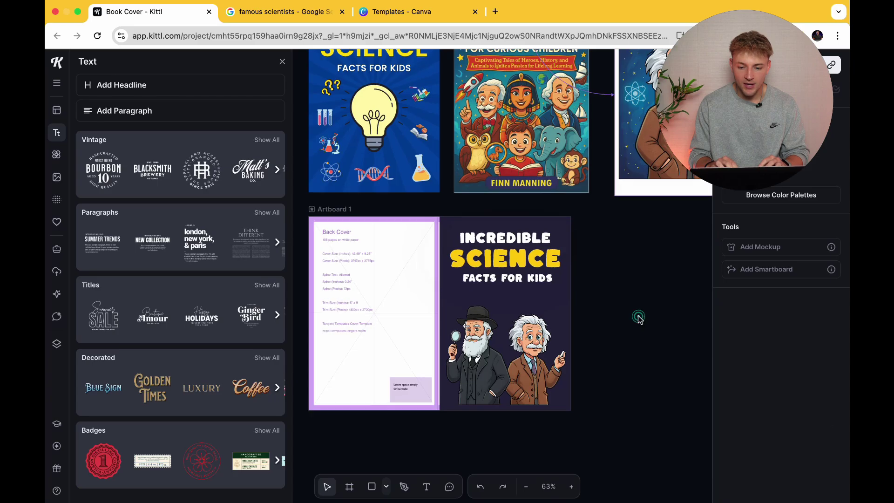
scroll(640, 319, up, 2)
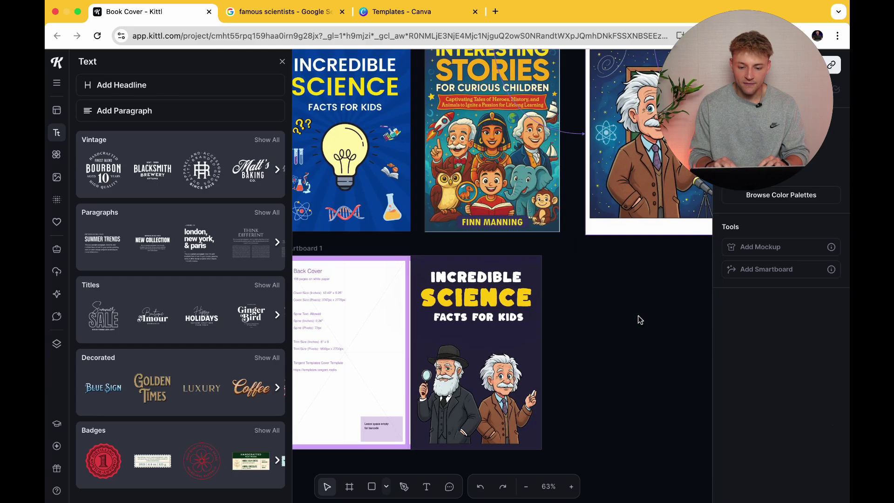
scroll(640, 319, up, 2)
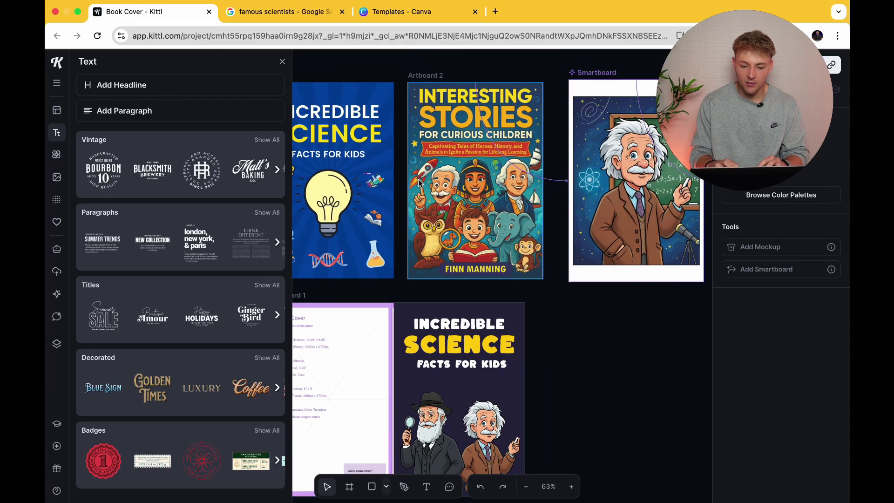
scroll(545, 376, down, 4)
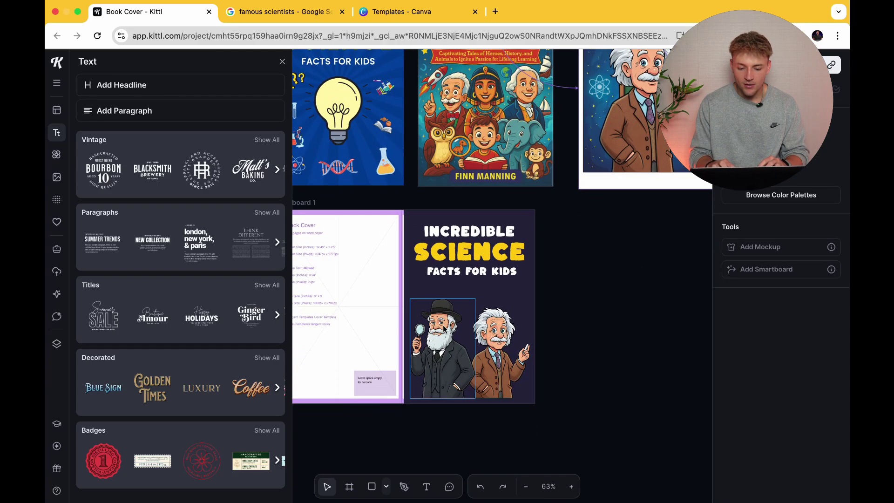
Add a new Smartboard variation branching from the plain-background Einstein illustration
scroll(467, 315, right, 4)
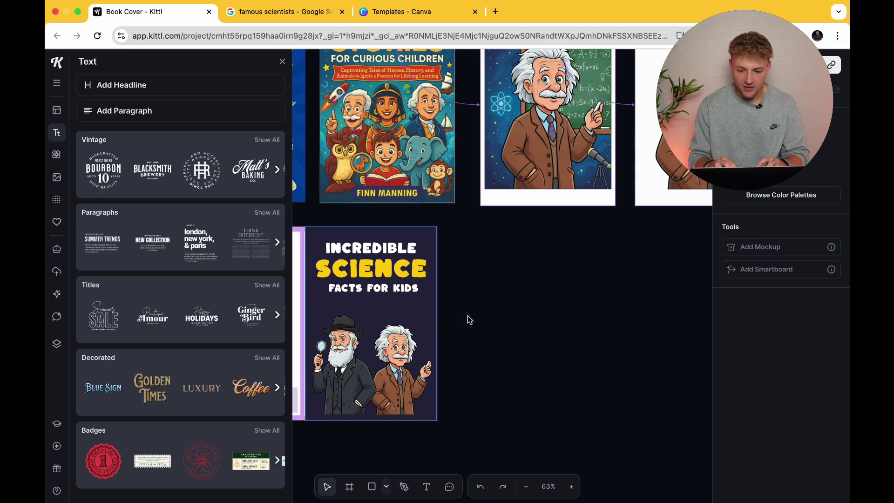
scroll(467, 315, up, 5)
click(420, 154)
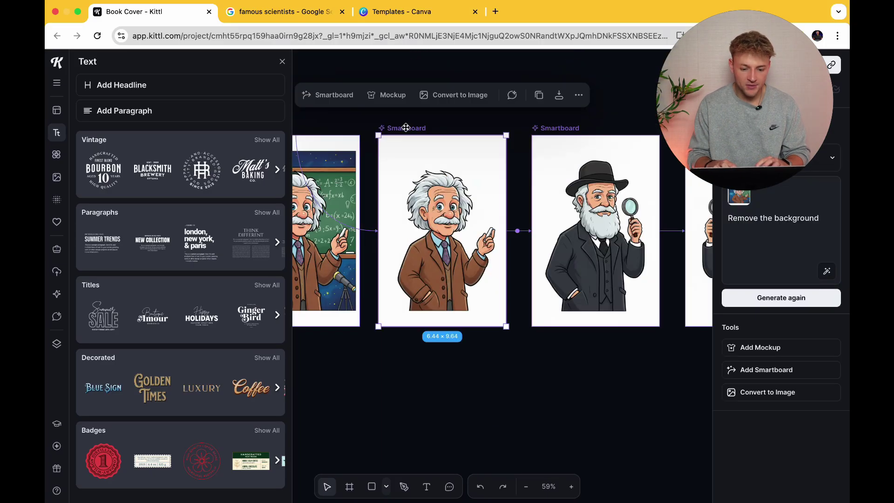
click(328, 95)
scroll(515, 329, up, 4)
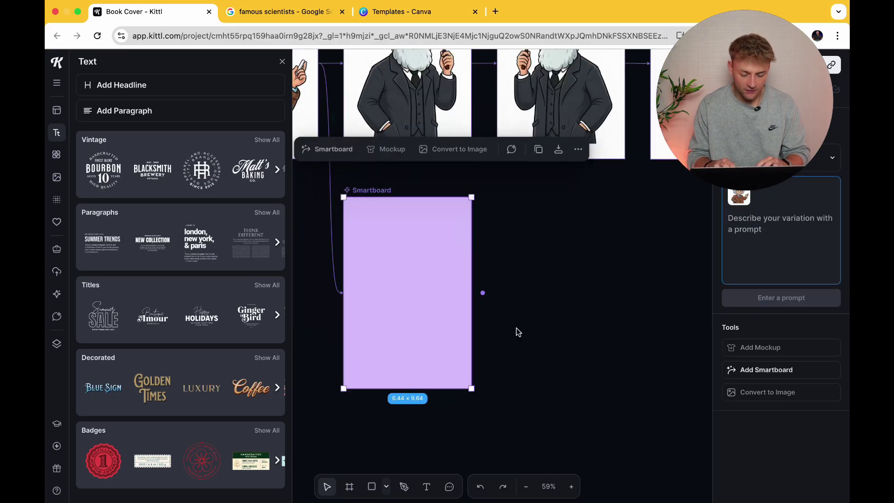
scroll(516, 329, left, 4)
scroll(517, 328, down, 2)
scroll(505, 113, up, 3)
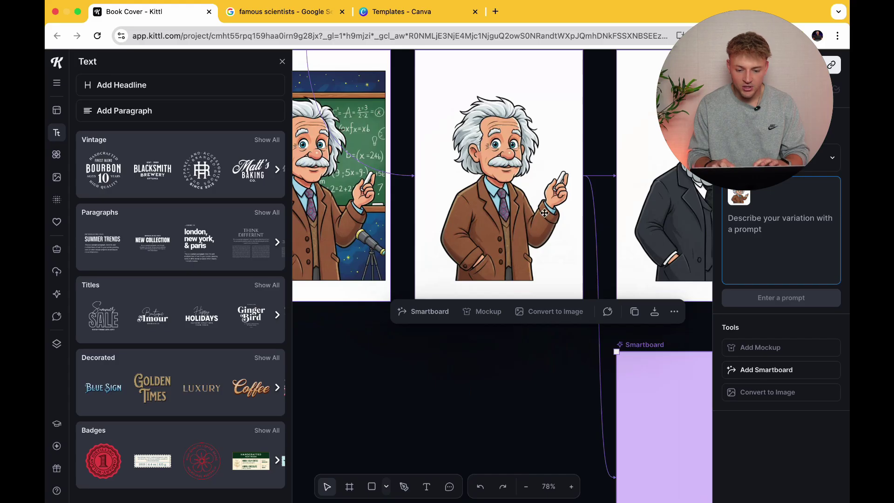
scroll(544, 212, down, 4)
scroll(545, 213, right, 4)
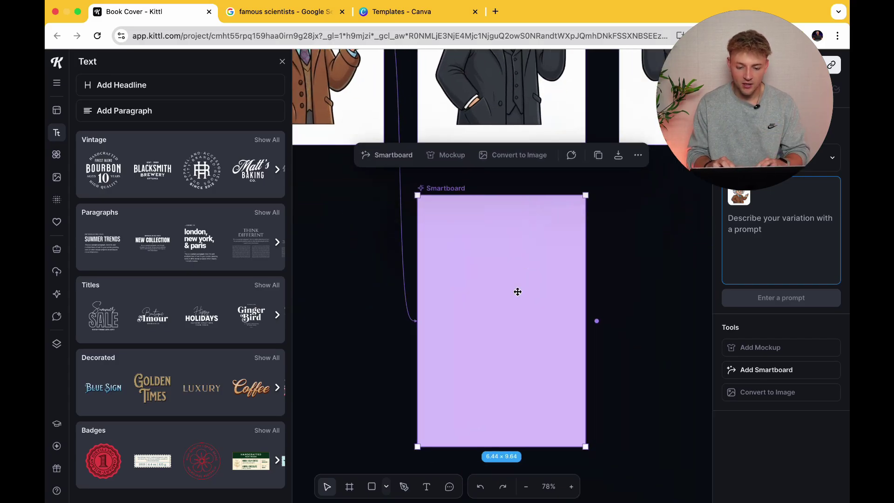
scroll(518, 291, down, 2)
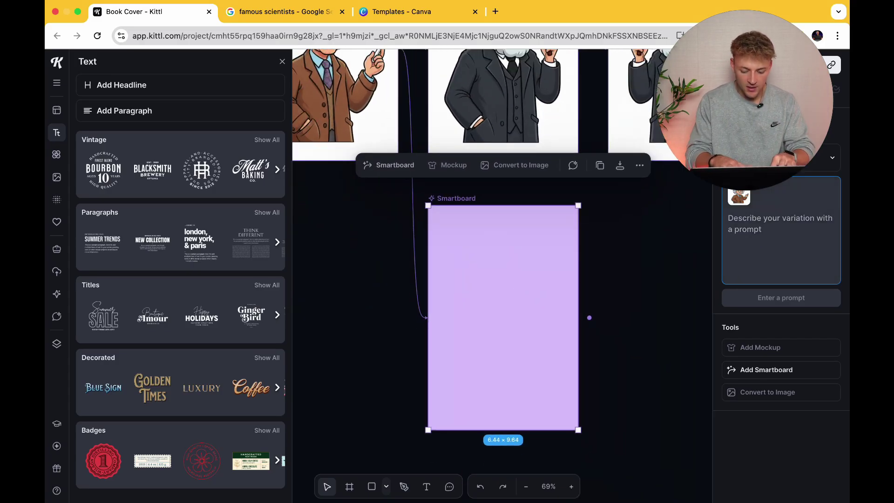
Generate the variation with the prompt "in the same style, create an image of a lightbulb lighting up"
text(in the same style, create an image of a lig)
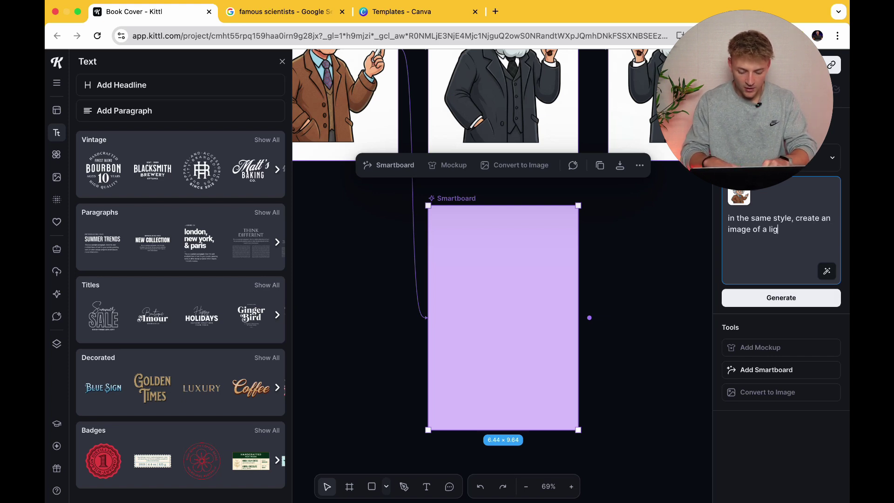
key(BackSpace)
key(BackSpace)
key(BackSpace)
text(tbulb lighting up)
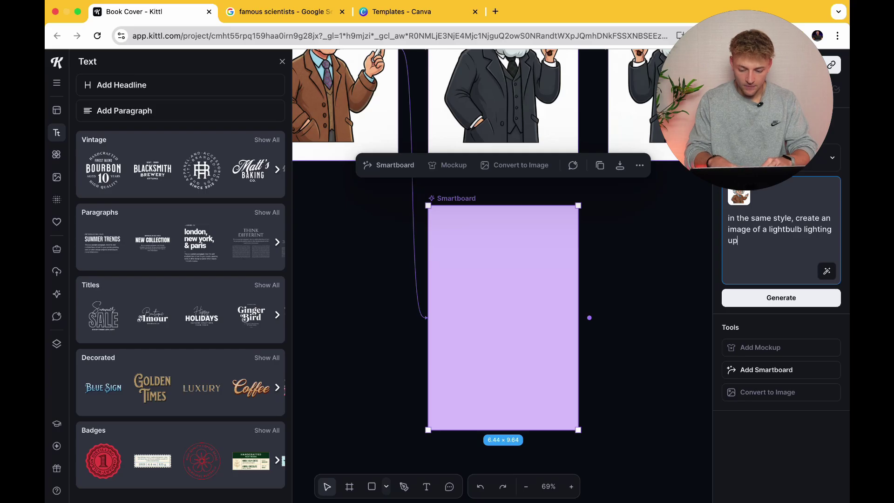
key(Return)
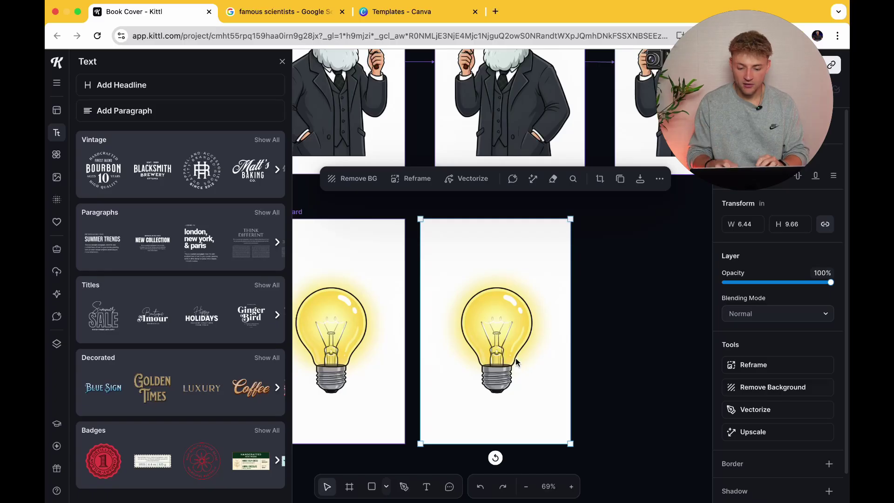
Remove the background from the lightbulb image and move the bulb onto the front cover over the two scientists
click(515, 359)
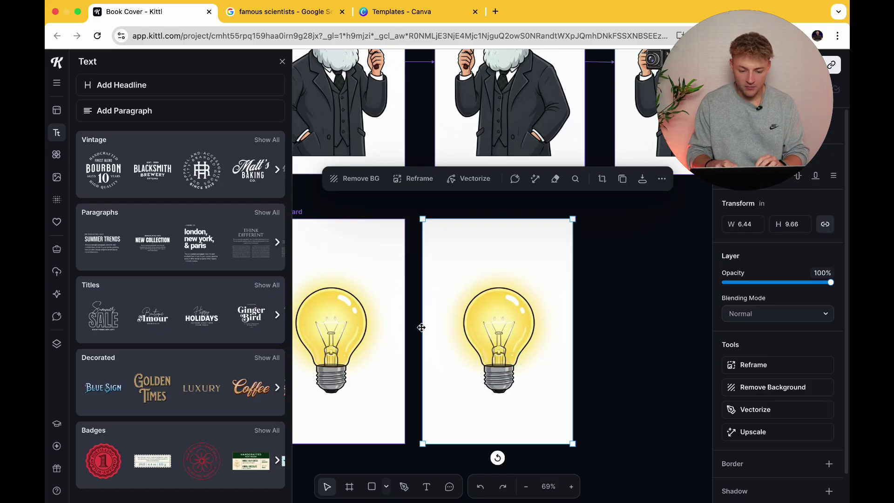
click(757, 388)
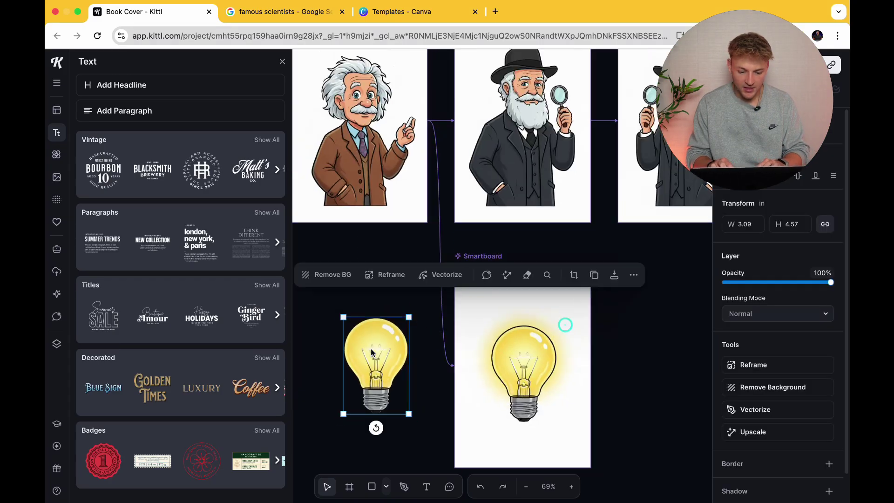
scroll(370, 351, down, 3)
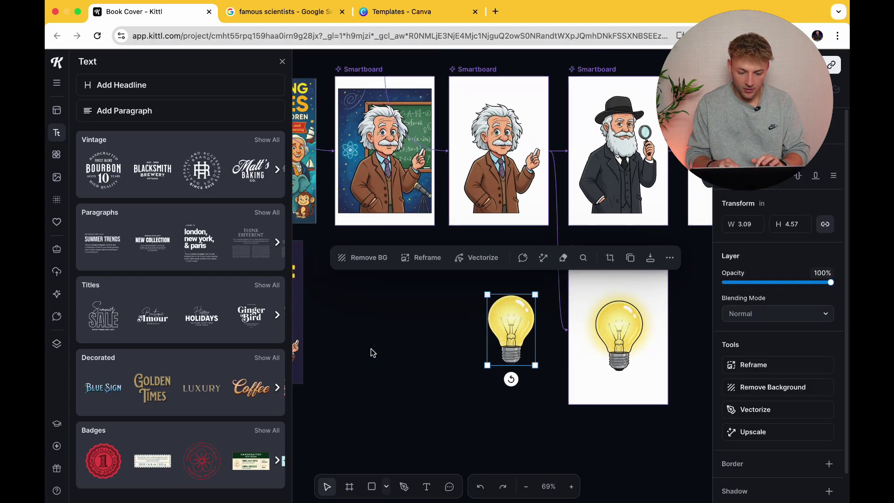
scroll(601, 311, left, 3)
drag(580, 311, 342, 310)
scroll(343, 309, up, 8)
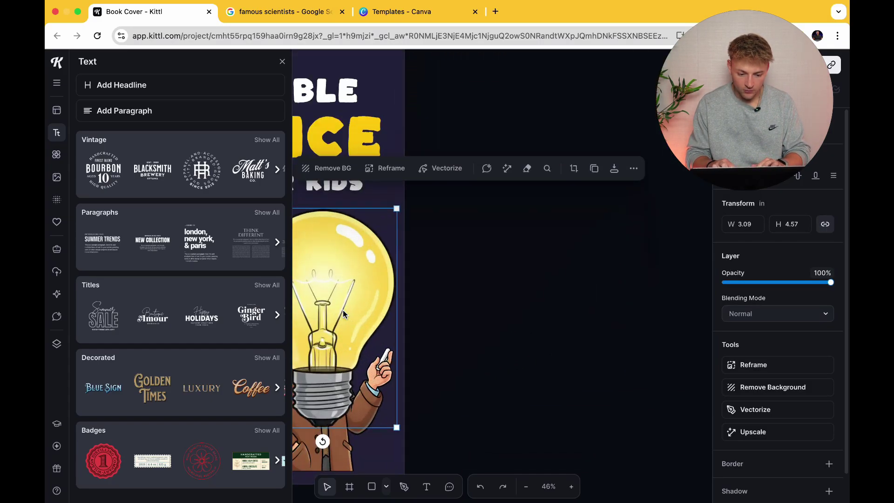
scroll(372, 303, left, 6)
drag(667, 272, 605, 271)
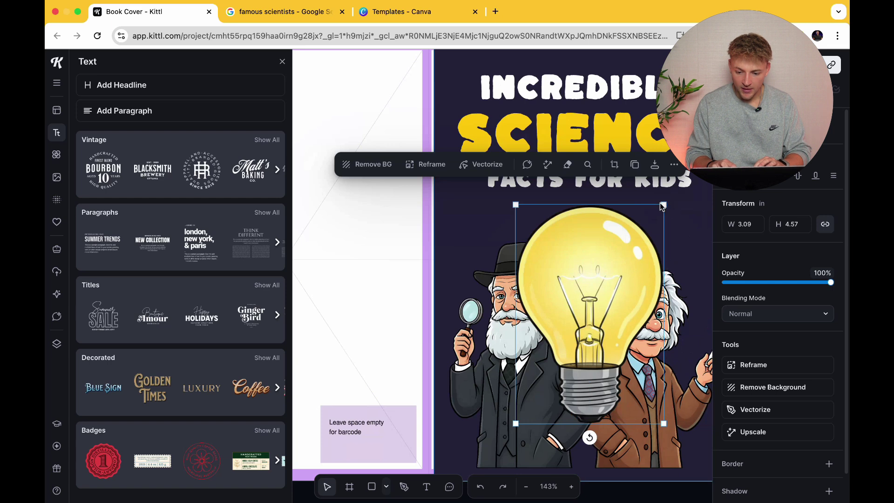
Shrink and tilt the lightbulb and place it above Einstein's raised hand on the front cover
click(660, 203)
click(628, 234)
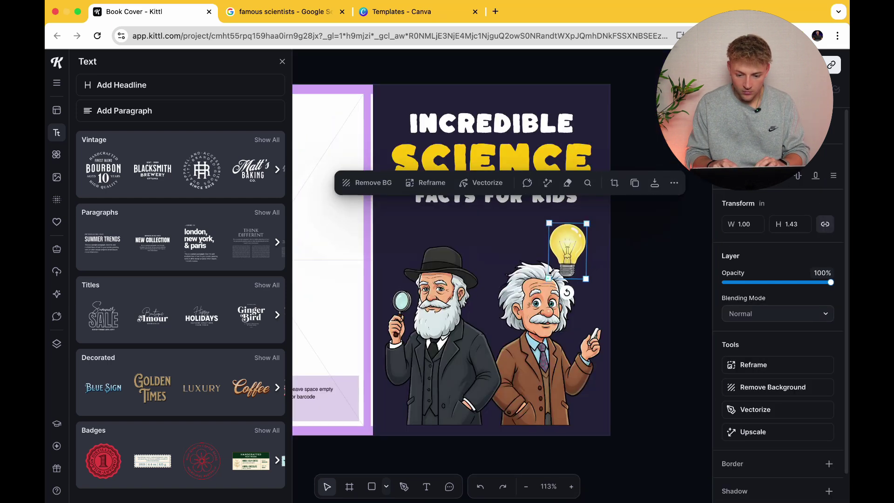
drag(547, 278, 562, 257)
mouse_move(574, 271)
mouse_down()
mouse_move(591, 265)
mouse_move(577, 250)
mouse_move(578, 262)
mouse_up()
scroll(577, 262, up, 2)
click(498, 306)
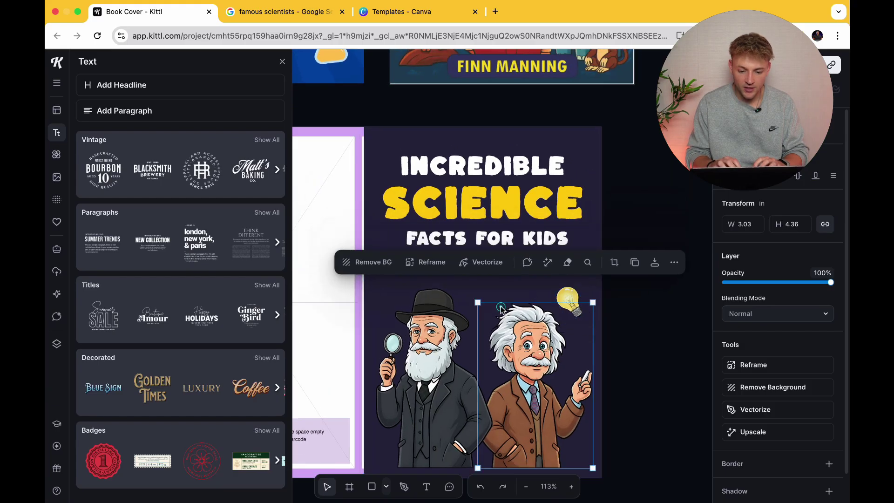
Search the illustrations for "banner" and add the beige curved ribbon banner to the design
scroll(498, 306, up, 10)
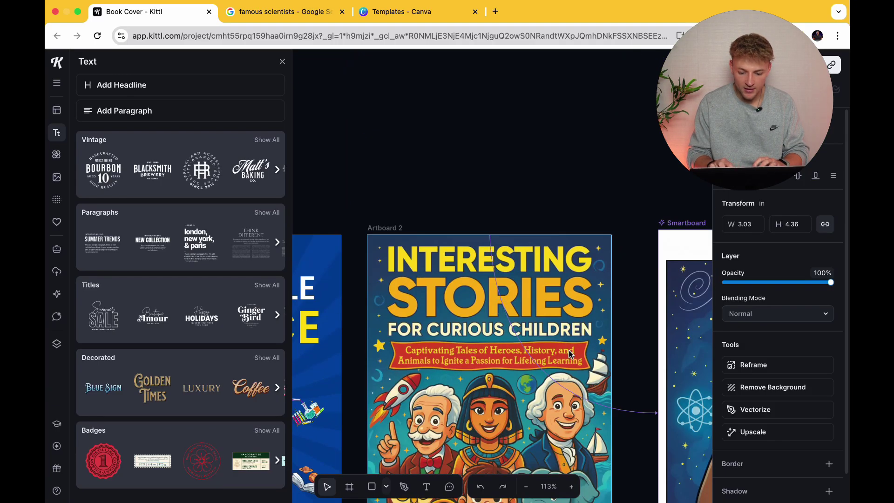
scroll(481, 365, down, 10)
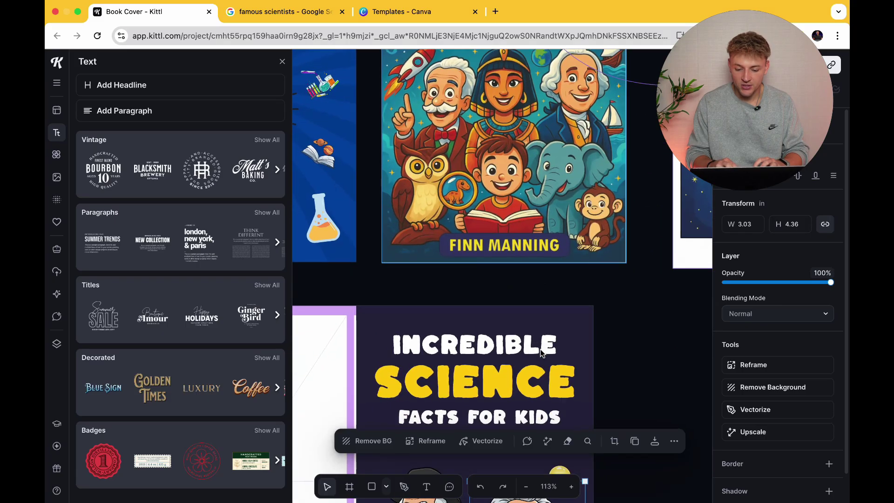
click(636, 379)
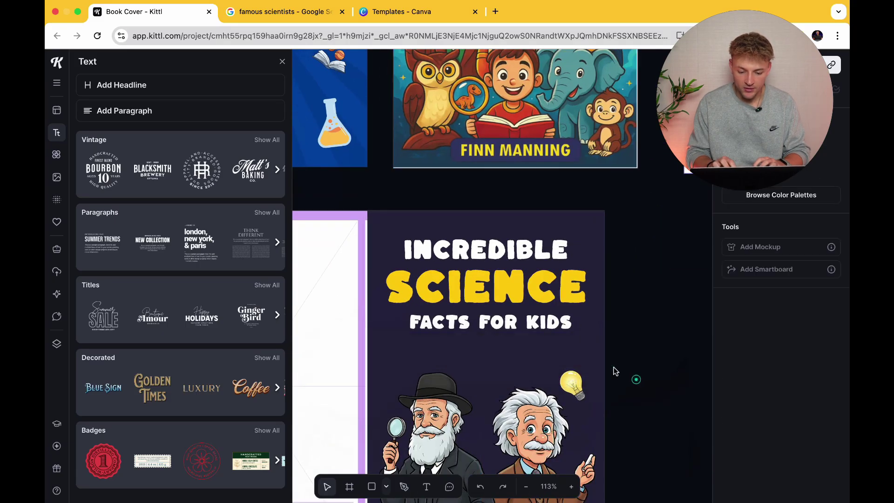
click(57, 154)
text(banner)
key(Return)
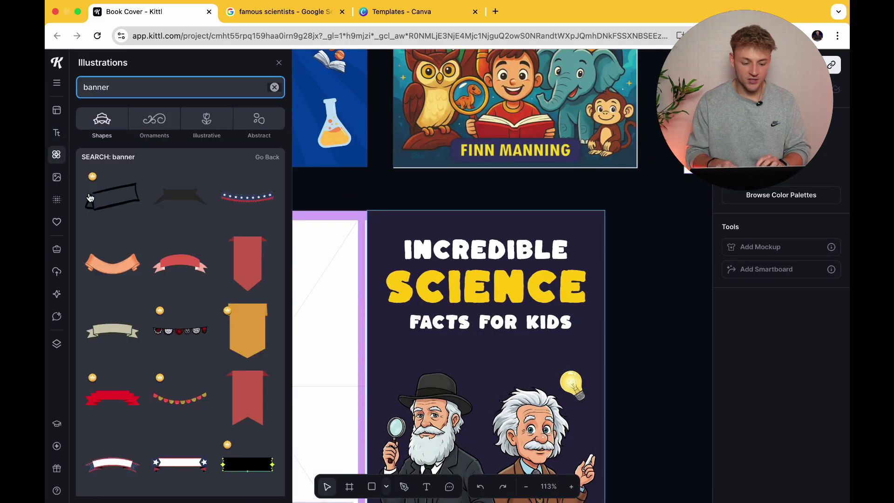
click(106, 329)
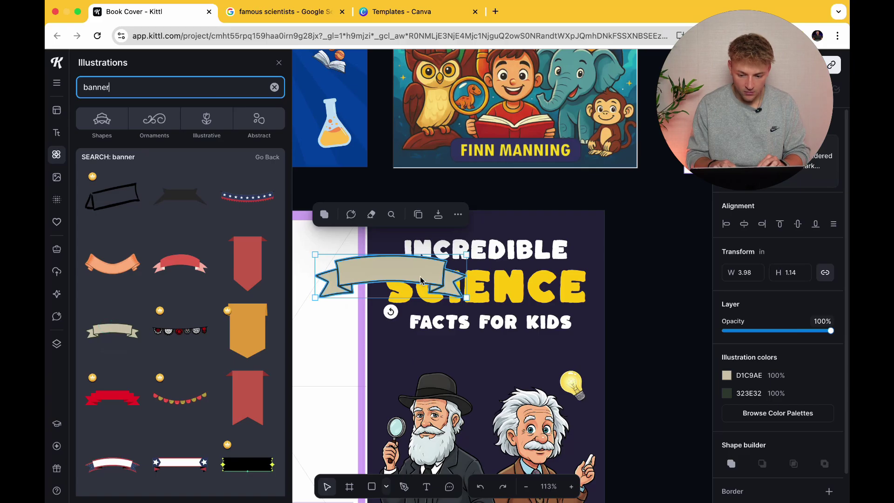
Enlarge the banner to 4.97 in wide beneath the FACTS FOR KIDS line and make its outline black (000000)
drag(420, 280, 613, 388)
drag(546, 365, 523, 365)
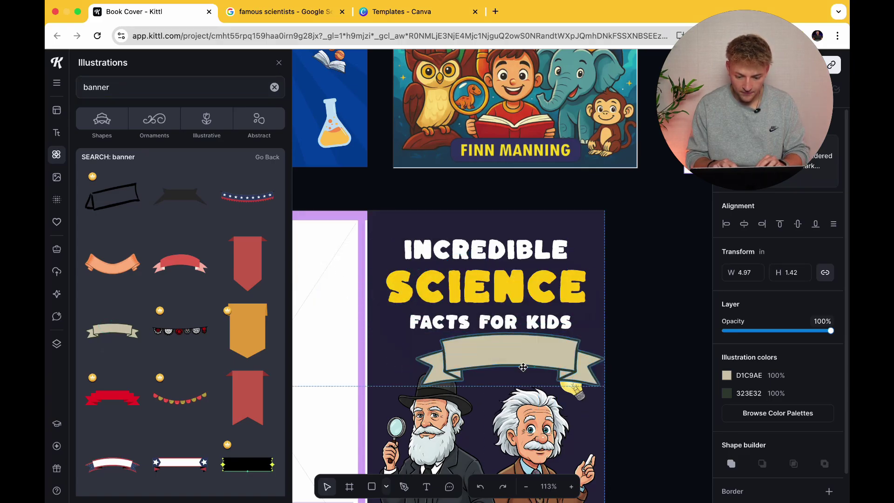
scroll(523, 365, down, 2)
Duplicate the FACTS FOR KIDS line onto the banner and change the copy's text to "INCREDIBLE FACTS THAT"
alt+drag(498, 267, 498, 298)
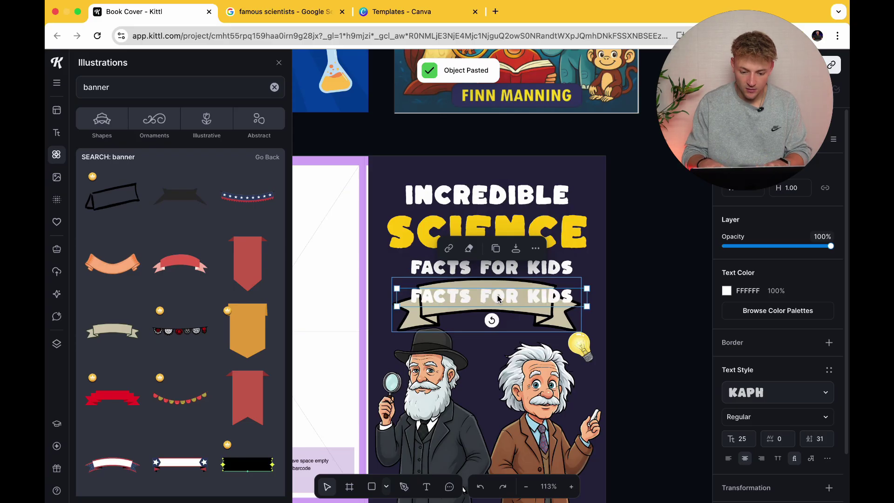
double_click(498, 298)
text(IN)
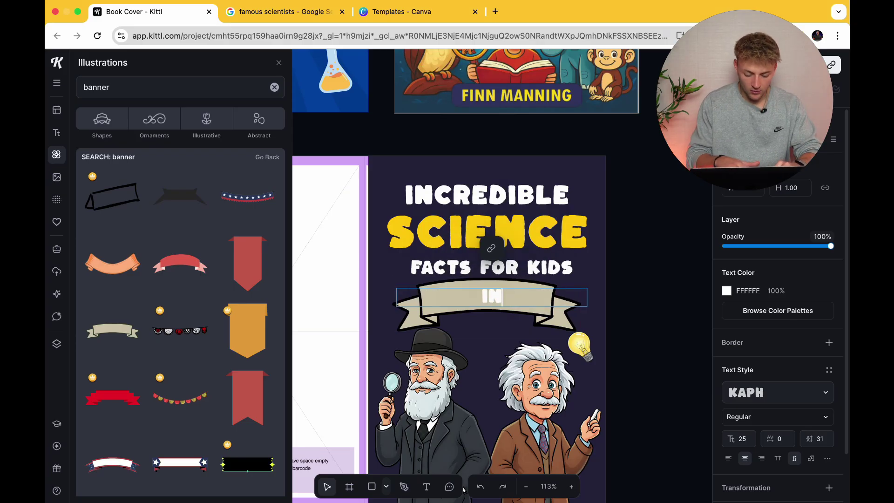
text(MCREDIBLE)
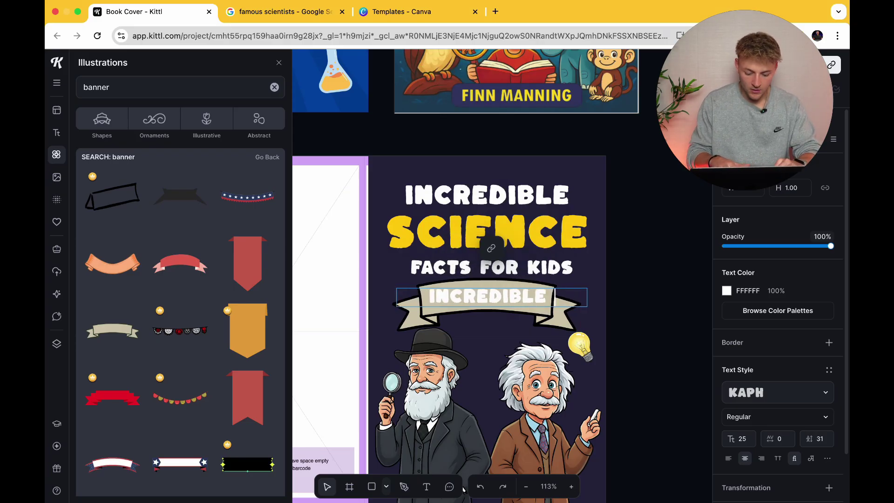
text( FACTS THAT)
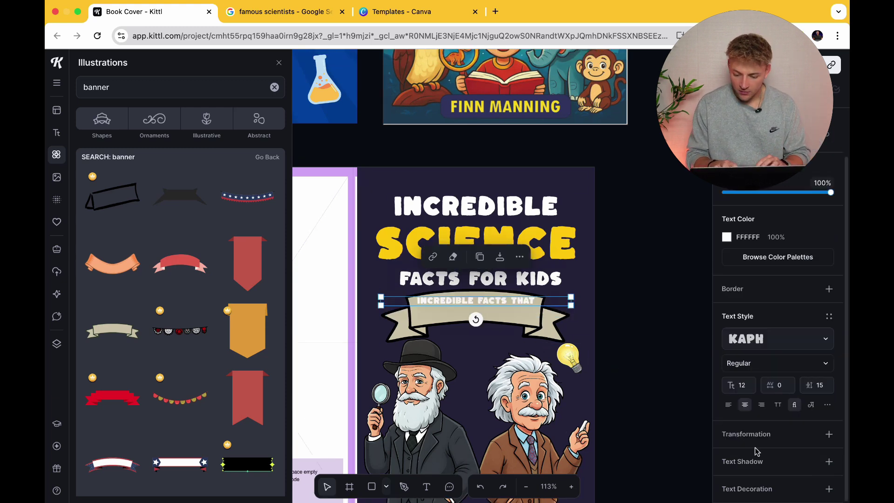
Set the banner text to font size 12 and bend it with an Arch transformation at 100% curve, widening its path at both ends
click(761, 434)
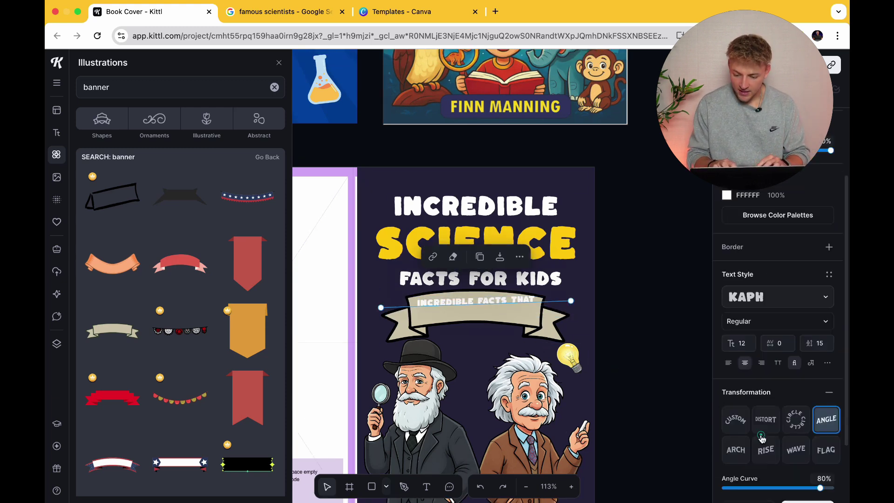
scroll(762, 433, down, 3)
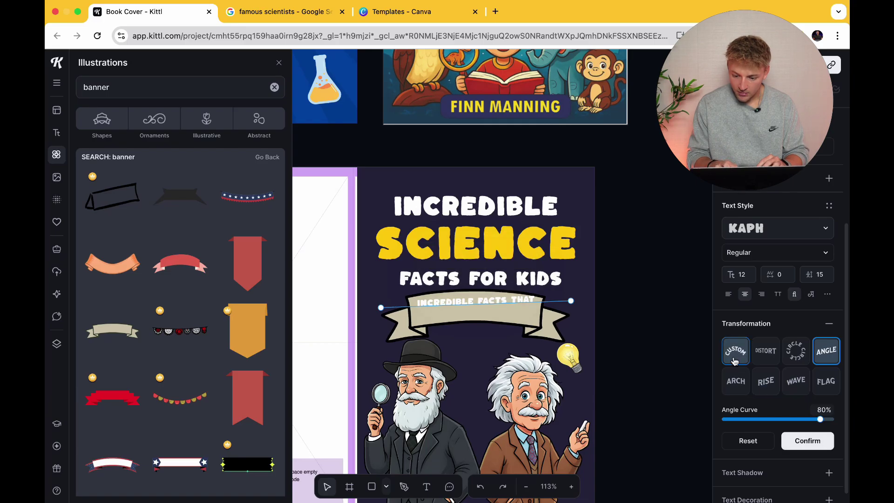
click(735, 361)
click(736, 397)
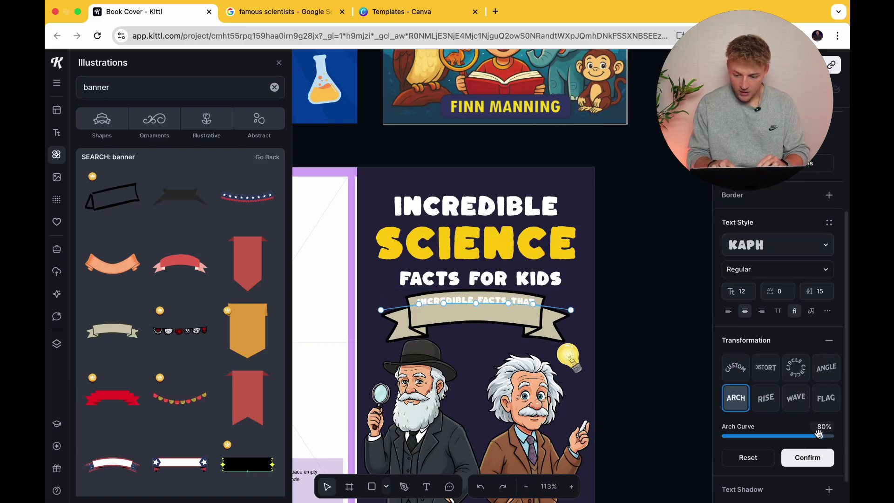
click(822, 435)
drag(824, 435, 833, 436)
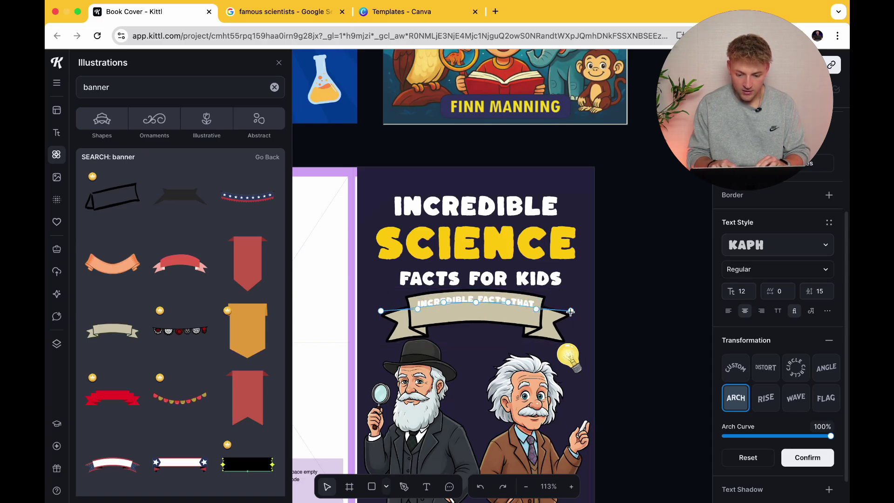
drag(571, 311, 578, 310)
drag(380, 311, 373, 309)
click(492, 366)
Duplicate the arched banner text just beneath itself and change the copy's text to "YOU NEVER KNEW BEFORE"
click(481, 300)
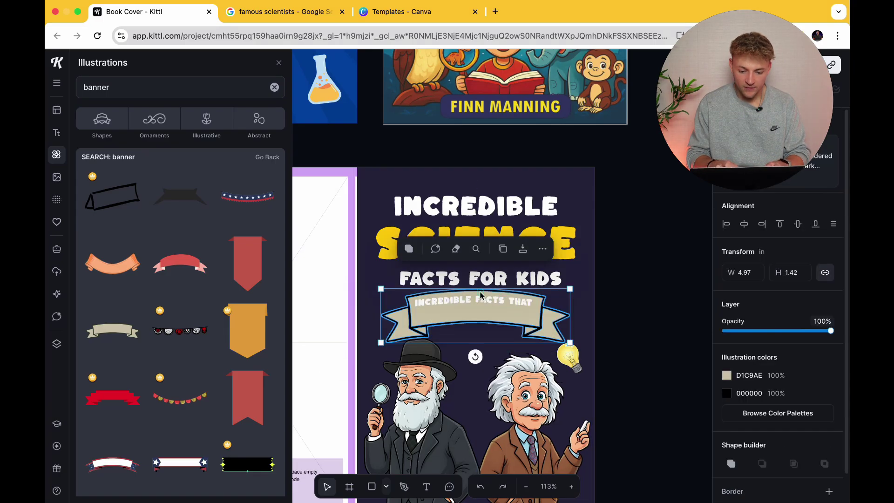
click(481, 300)
key(super+v)
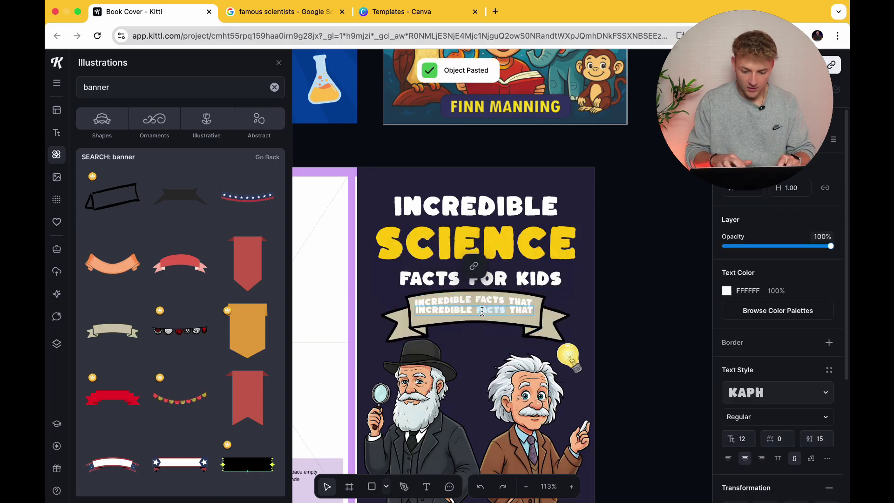
double_click(482, 311)
text(YOU NEVER)
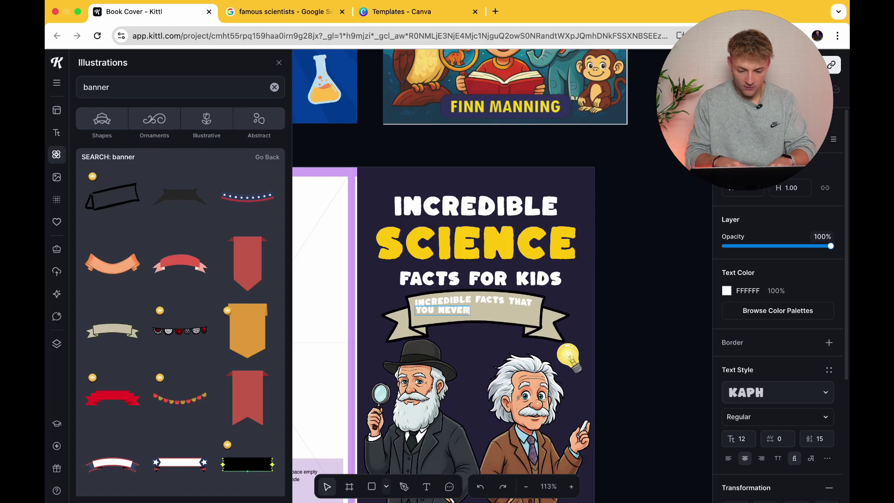
text( KNEW BEFORE)
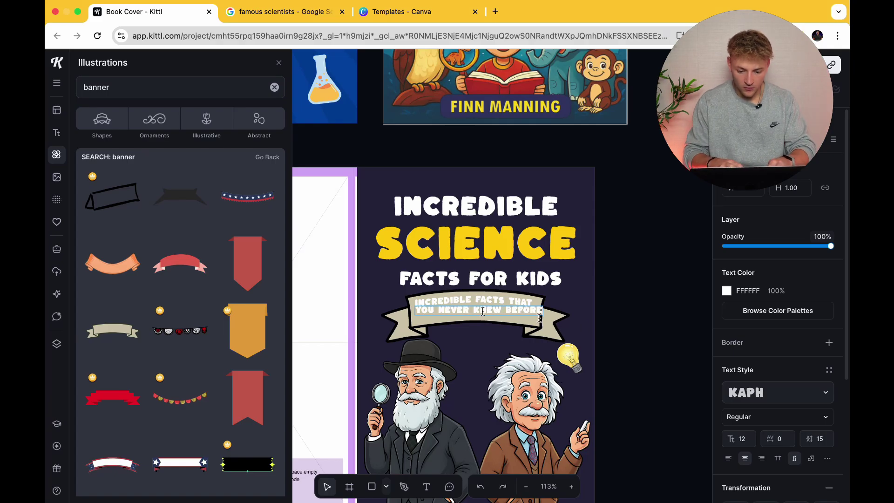
key(Escape)
click(608, 363)
scroll(608, 363, down, 3)
scroll(548, 286, up, 5)
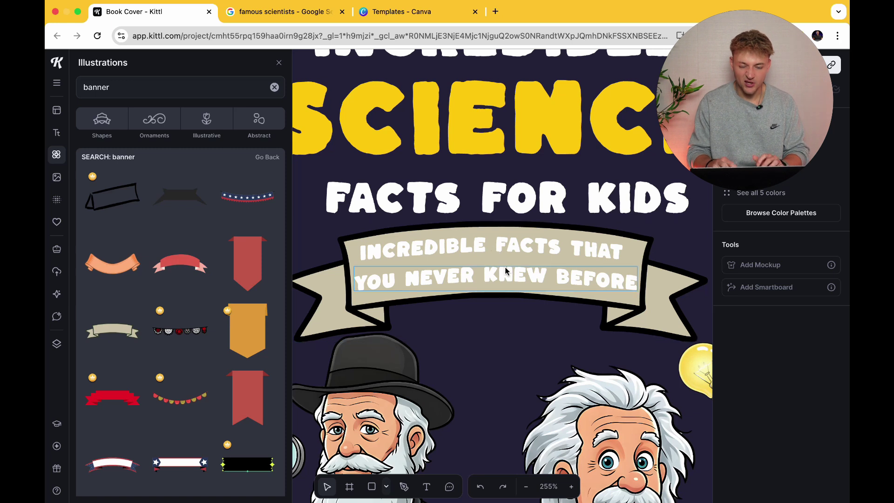
Recolor the subtitle banner's fill from beige to dark red (AE3030)
scroll(505, 270, down, 3)
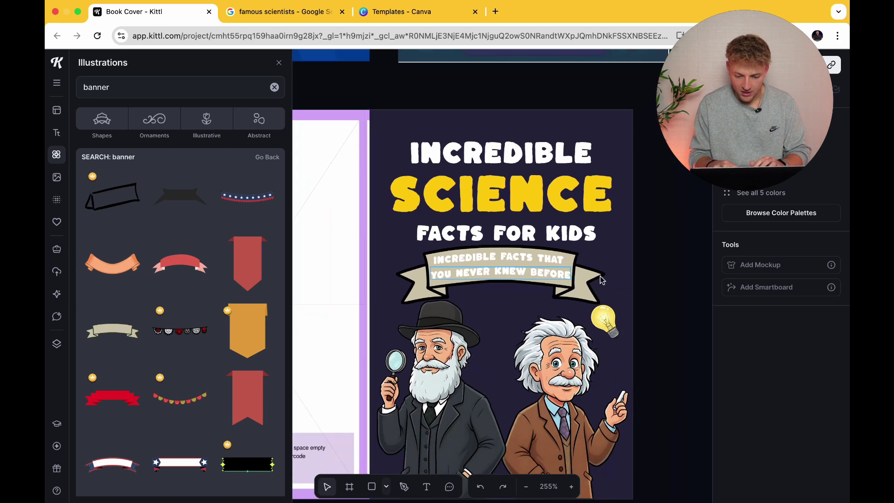
click(593, 284)
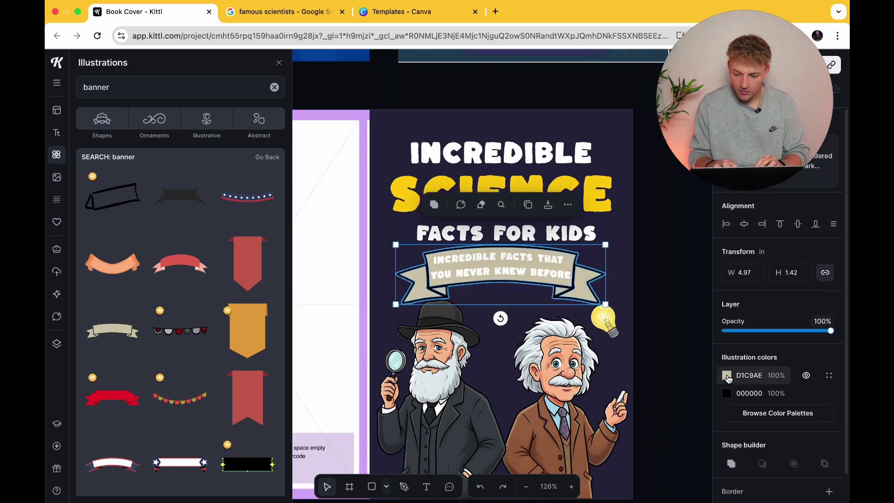
click(726, 375)
drag(579, 393, 577, 394)
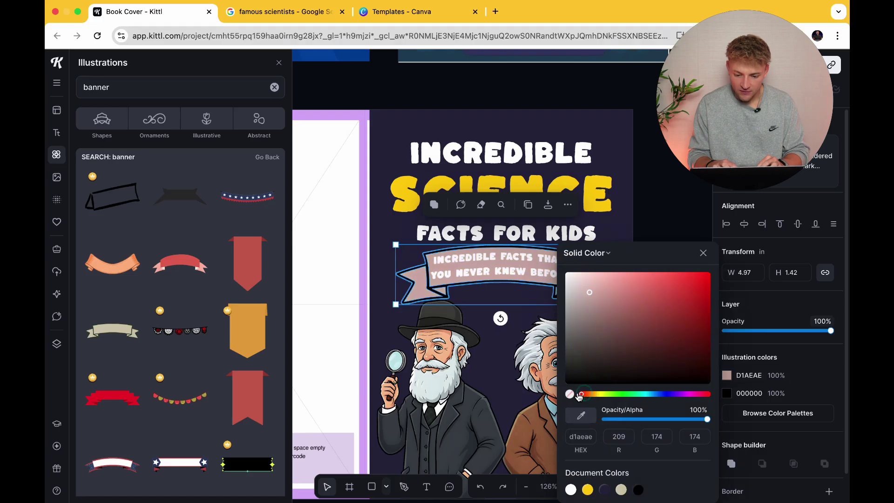
drag(590, 294, 671, 311)
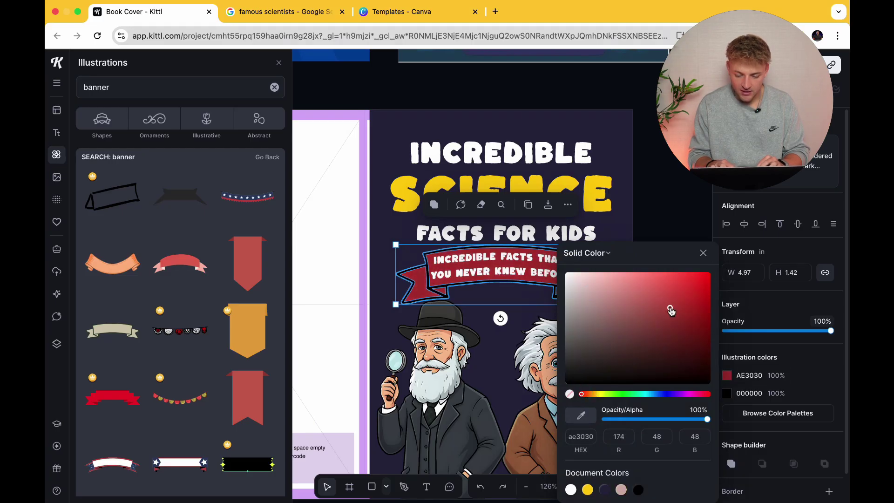
click(673, 194)
click(673, 194)
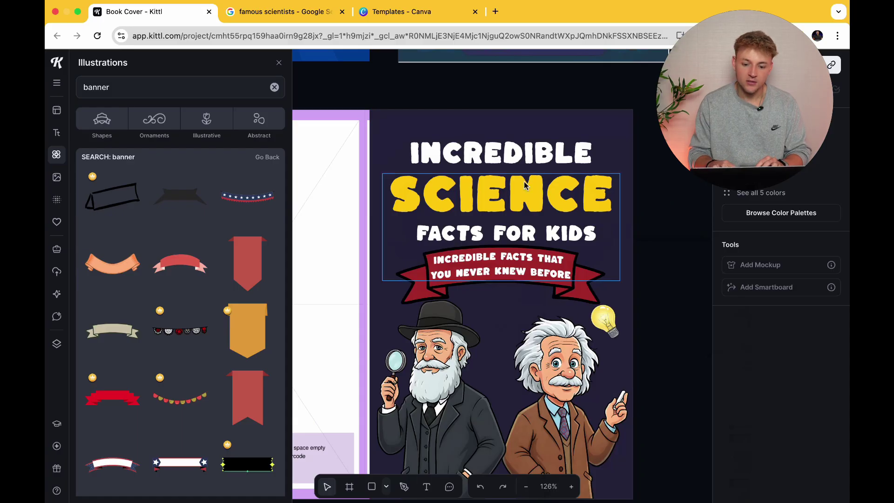
Change both banner text lines from Kaph to a narrower bold all-caps typeface
click(490, 265)
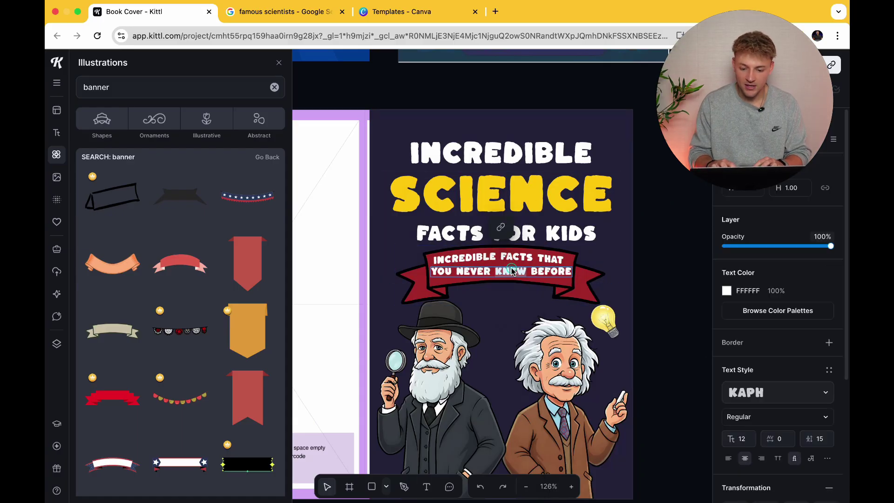
double_click(543, 259)
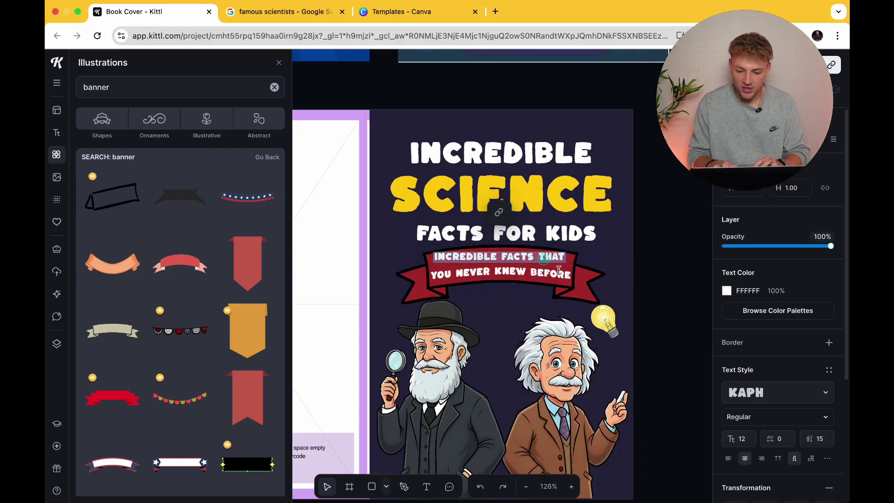
click(745, 398)
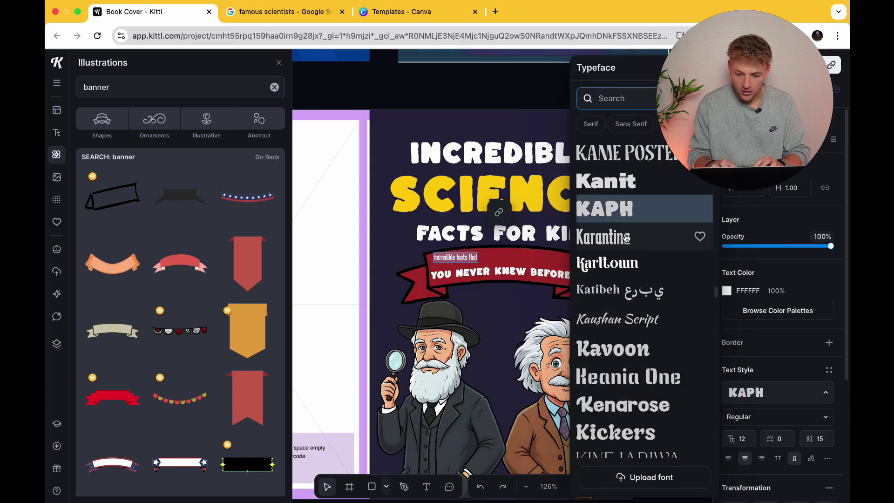
click(684, 335)
click(587, 290)
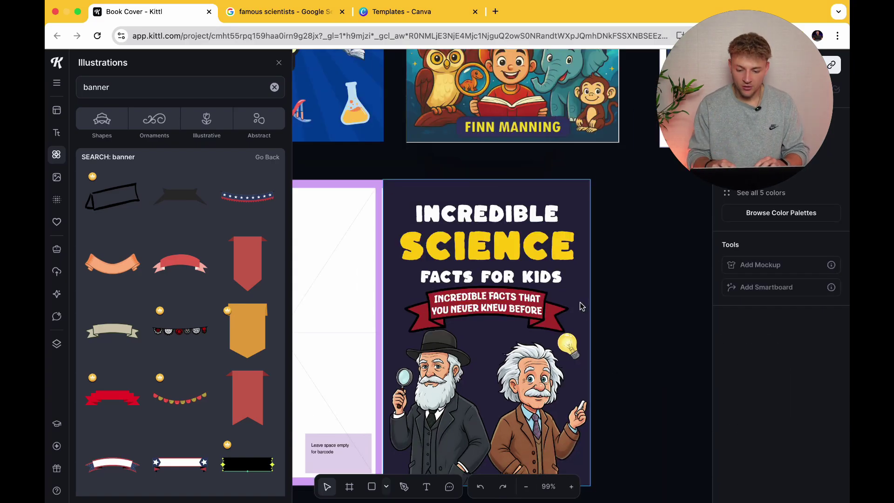
click(581, 304)
drag(590, 326, 594, 326)
click(608, 330)
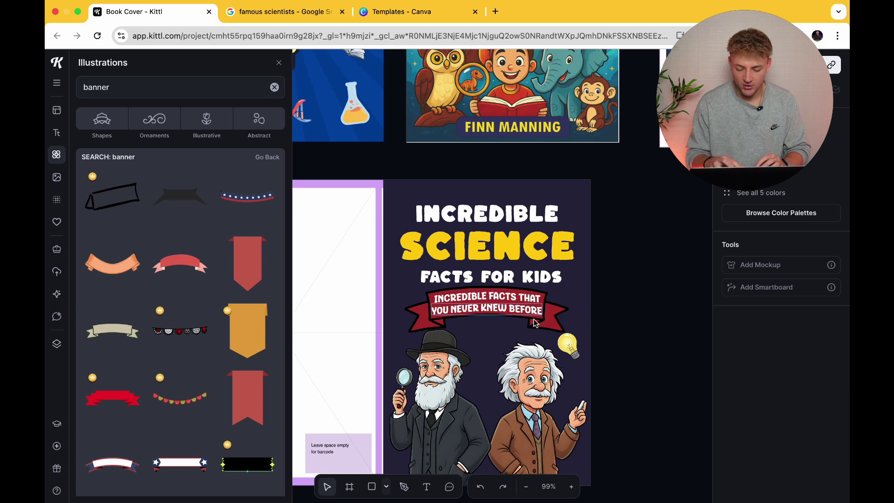
scroll(574, 358, down, 2)
scroll(573, 359, right, 2)
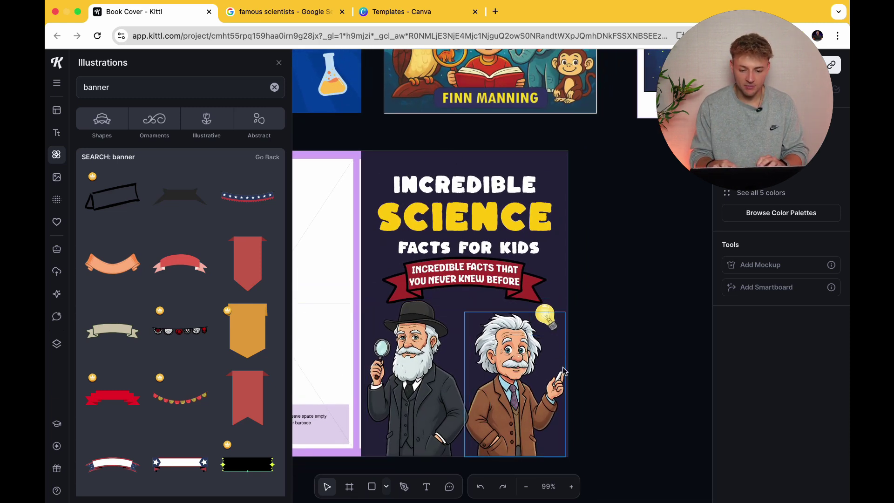
click(547, 321)
Generate a variation from the lightbulb Smartboard in a new Smartboard with the prompt "TURN THIS UPSIDE DOWN AND HAVE IT HANGING"
scroll(547, 321, down, 2)
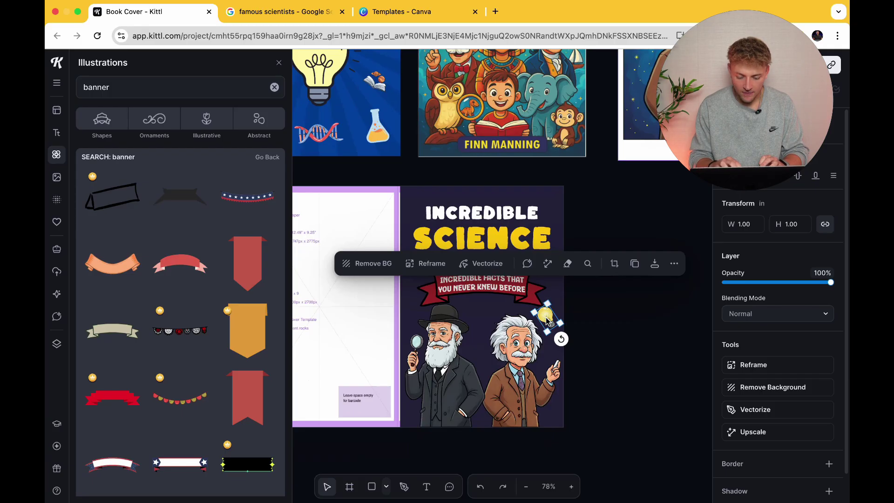
scroll(548, 321, right, 1)
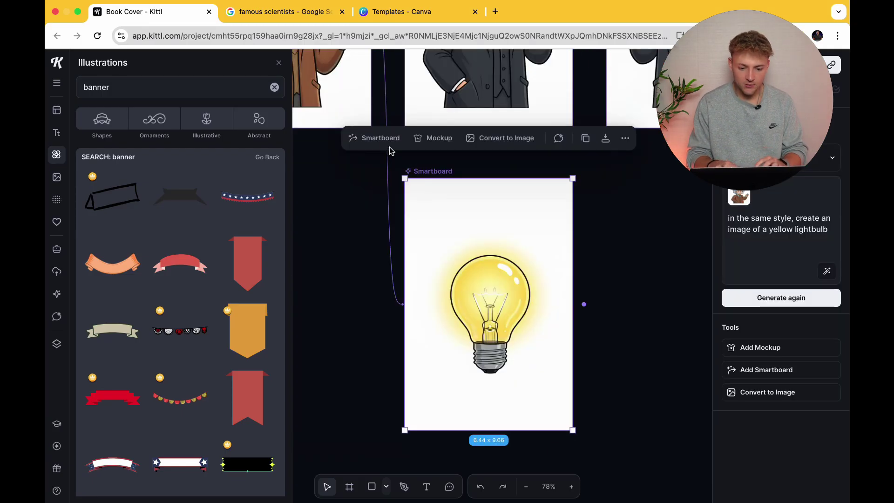
click(384, 138)
click(782, 265)
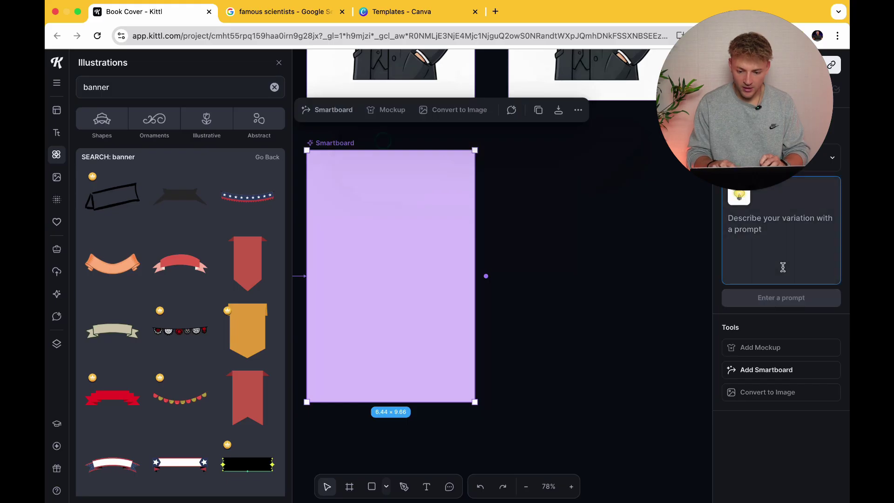
text(TURN)
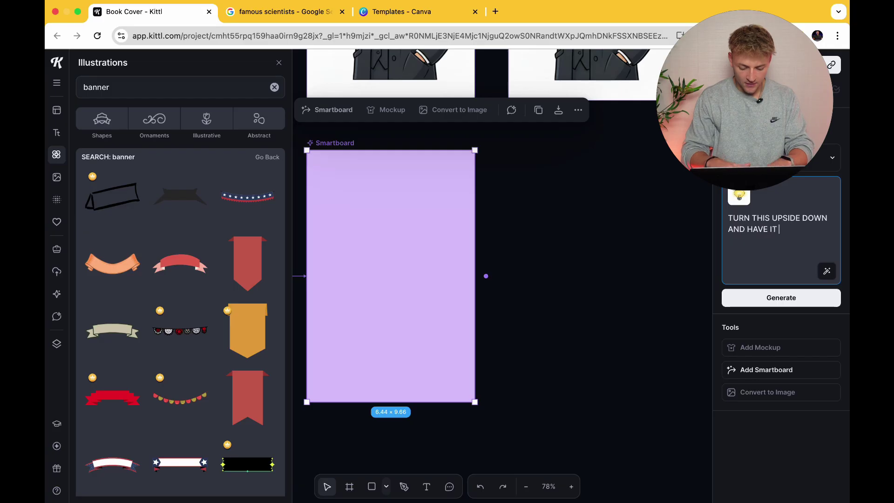
text(THIS UPSIDE DOWN AND HAVE IT HANGING)
key(Return)
Convert the generated hanging lightbulb Smartboard to an image and remove the image's background
scroll(683, 261, left, 6)
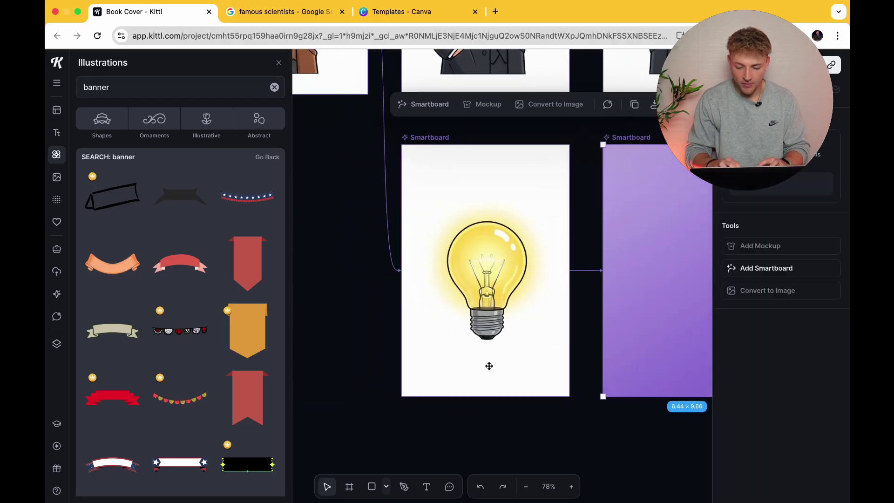
scroll(488, 369, right, 6)
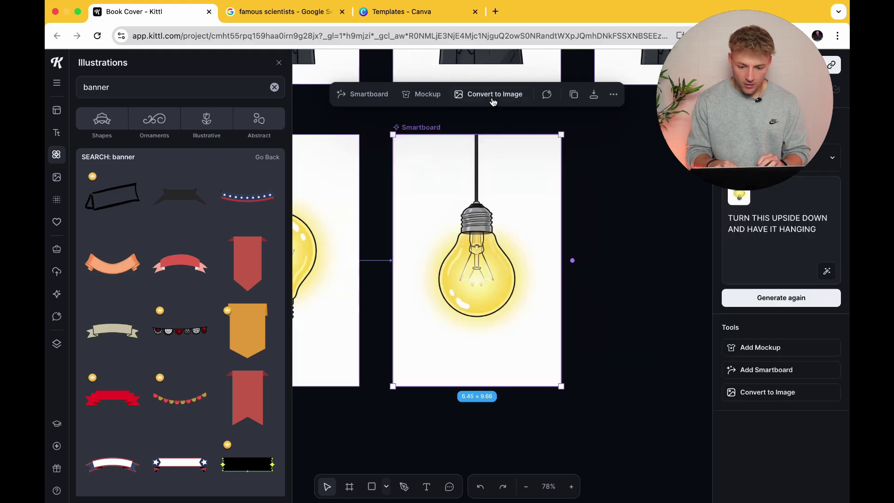
click(494, 94)
click(758, 397)
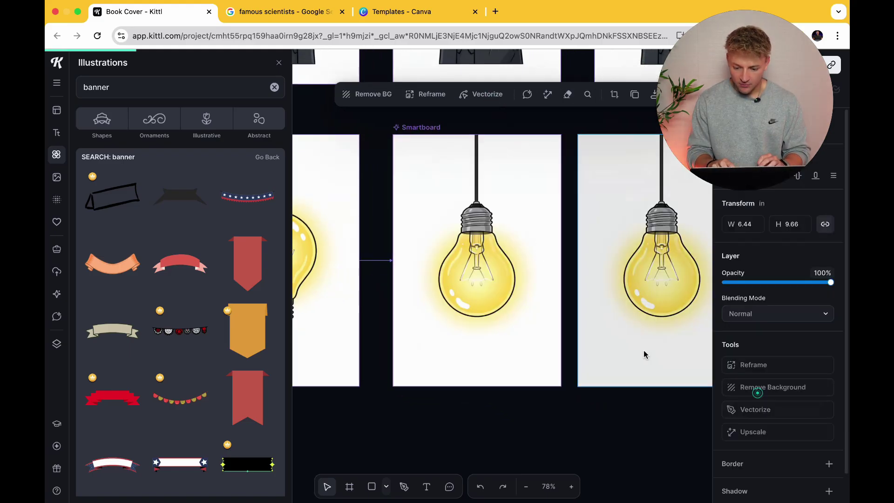
scroll(643, 350, right, 3)
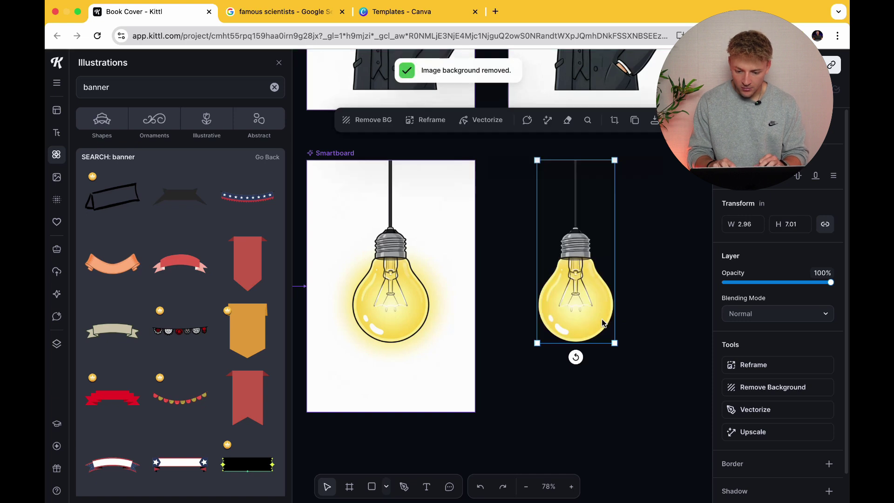
scroll(600, 329, down, 3)
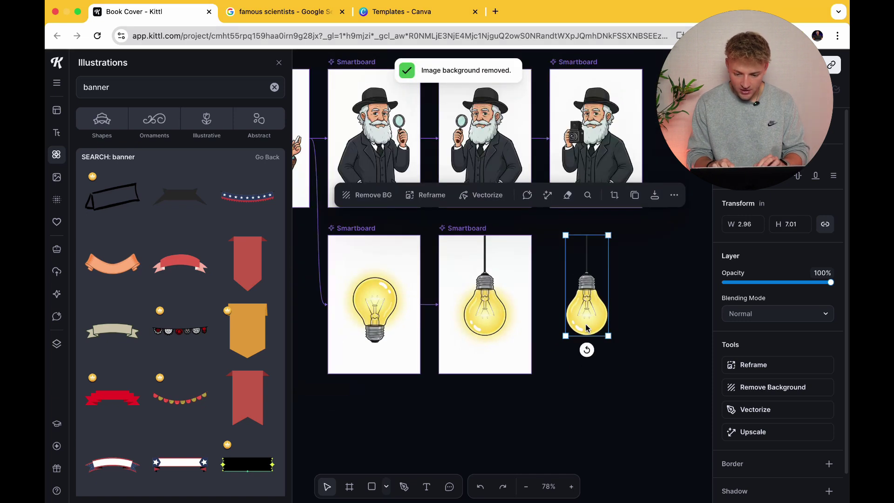
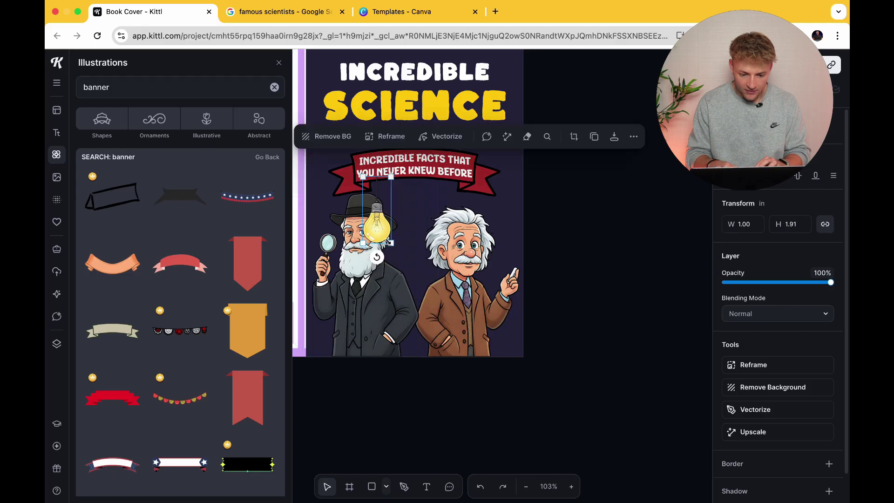
Position the hanging lightbulb between the two scientists just below the subtitle banner and shrink it slightly
click(401, 284)
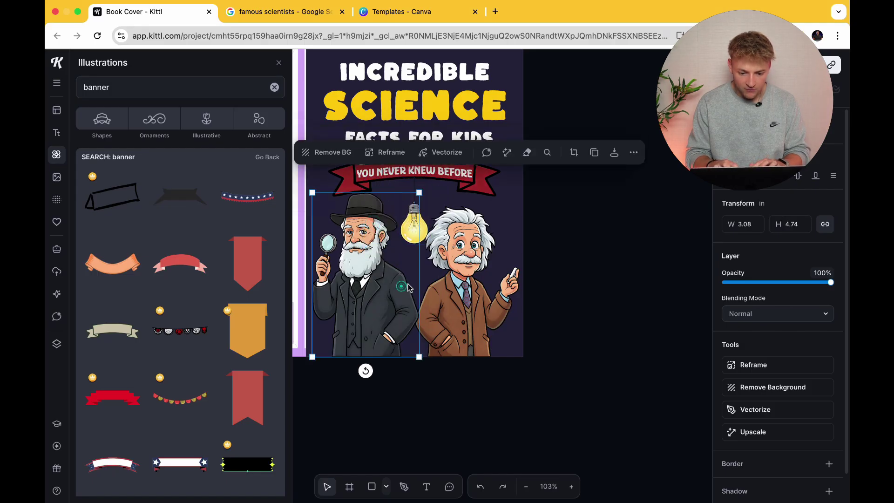
ctrl+scroll(463, 273, up, 3)
scroll(462, 276, up, 5)
click(396, 307)
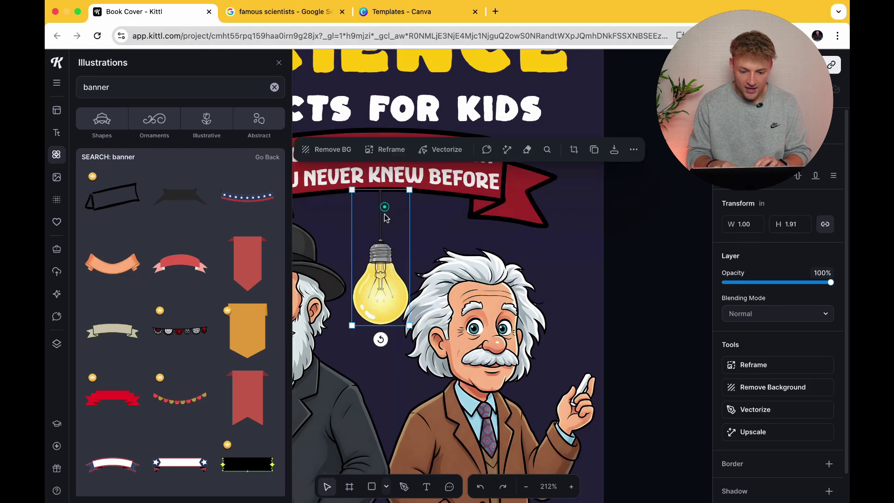
drag(409, 325, 403, 312)
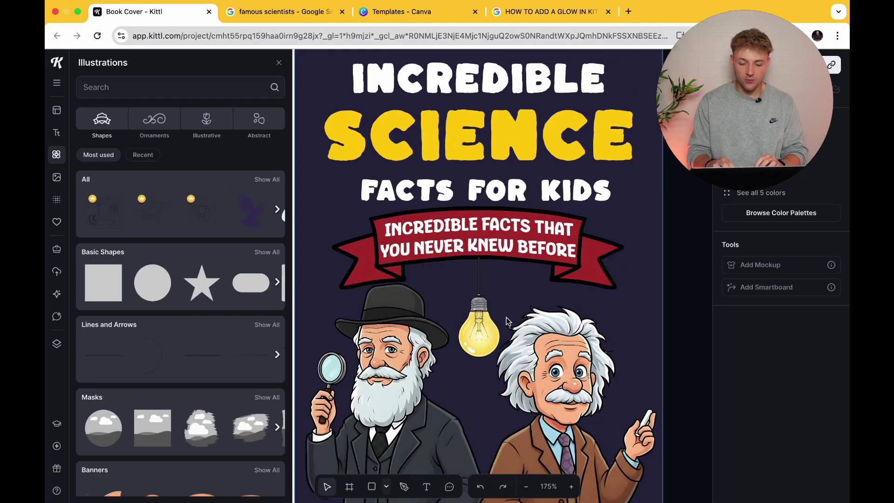
Sample the yellow colour #FCDF60 from the lightbulb with the browser's colour picker extension
scroll(494, 324, down, 2)
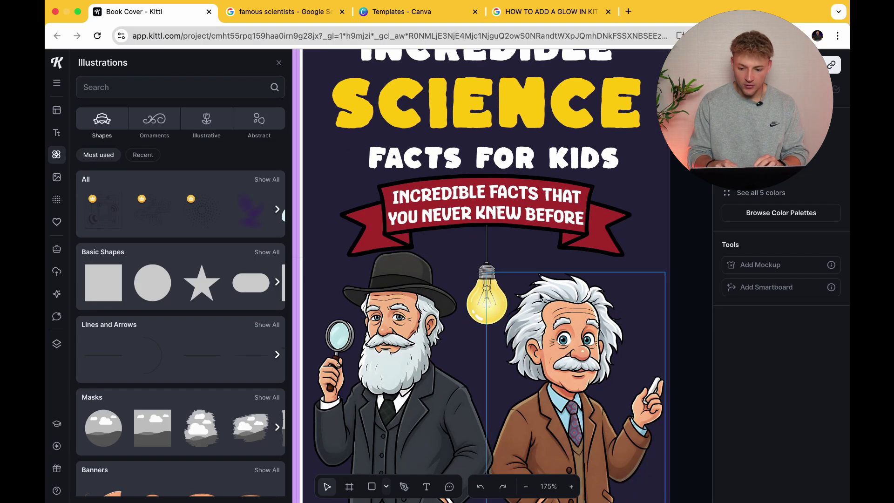
click(795, 35)
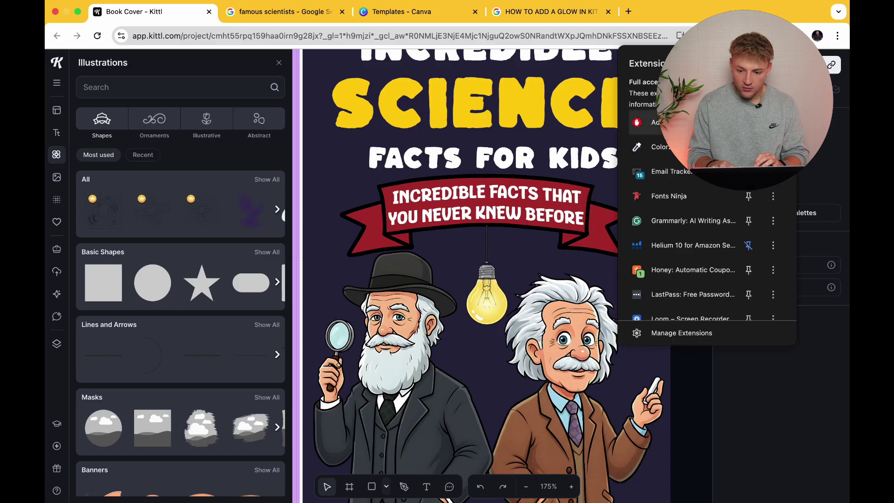
click(654, 147)
click(698, 59)
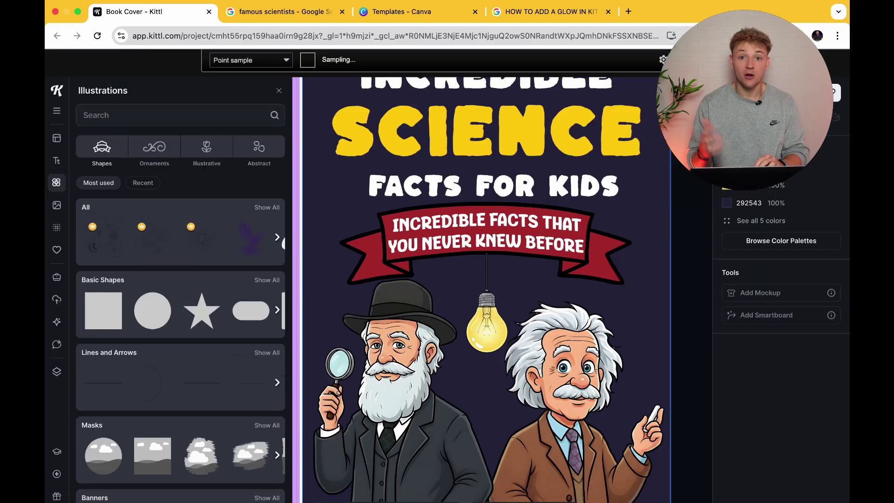
click(503, 332)
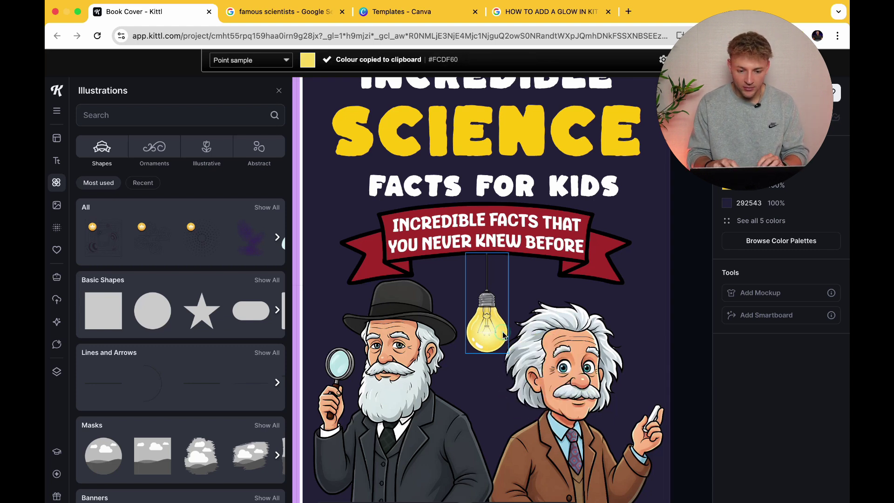
key(Escape)
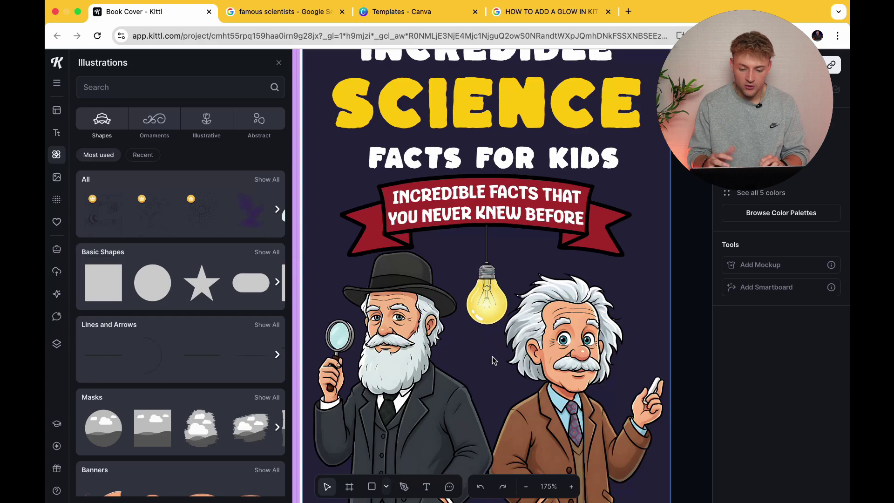
Add a circle shape and shrink it to fit over the round glass of the lightbulb
click(158, 293)
drag(393, 274, 483, 279)
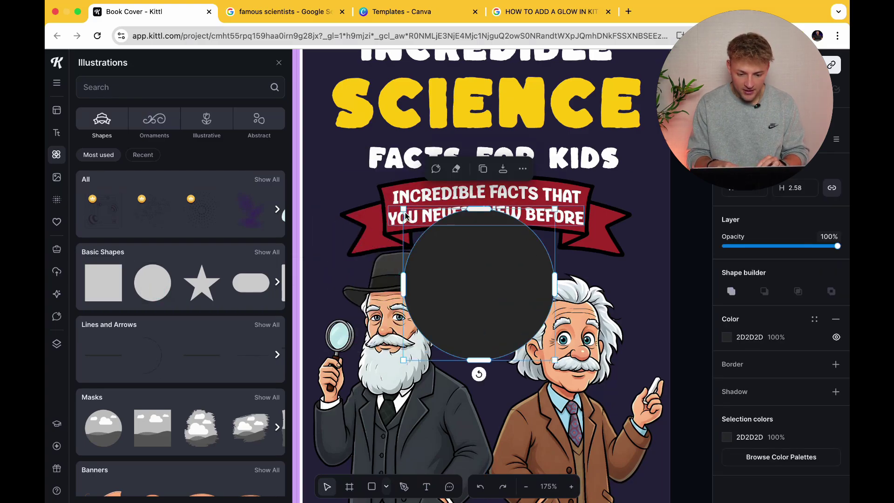
drag(402, 208, 495, 301)
drag(532, 326, 488, 310)
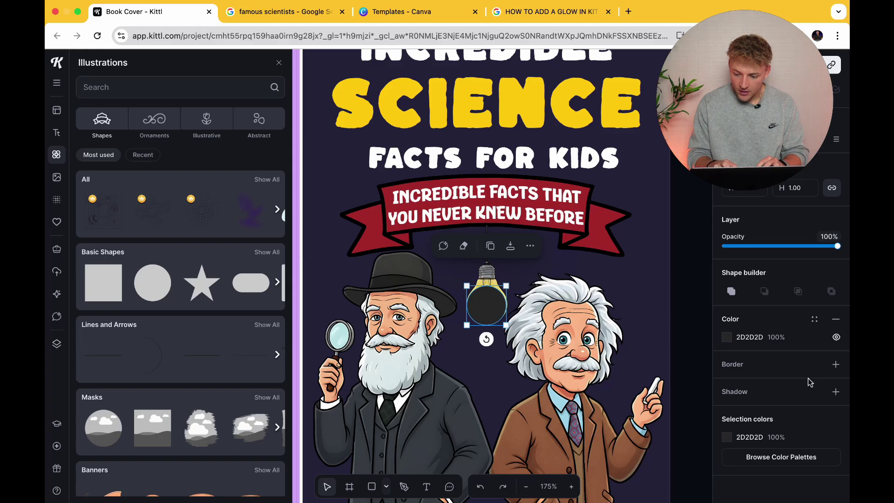
Add a shadow to the circle and set the shadow colour to FCDF60
click(835, 393)
scroll(791, 372, down, 3)
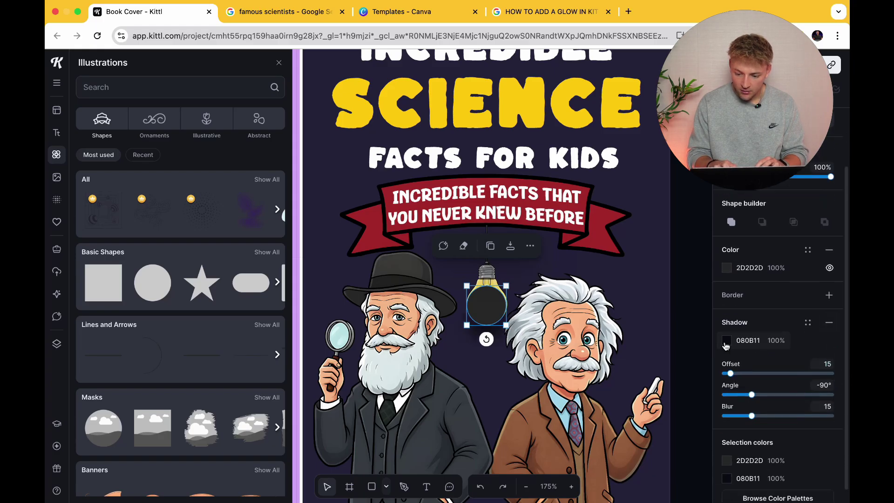
click(724, 342)
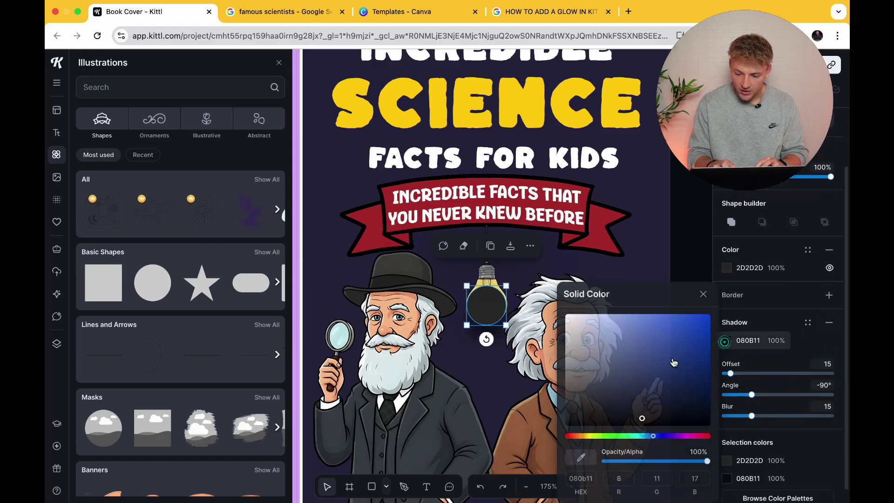
click(585, 478)
text(FCDF60)
key(Return)
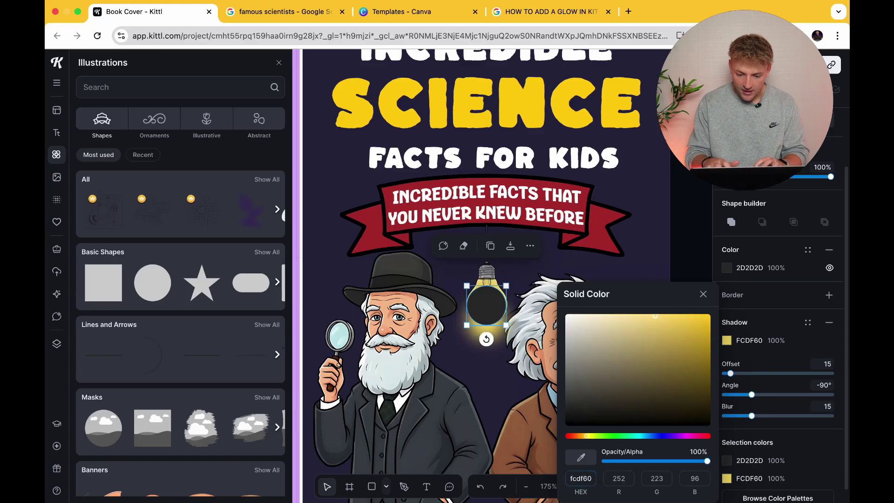
Move the circle off the lightbulb and set its shadow's offset to 3, angle to -58° and blur to 26
drag(485, 312, 627, 272)
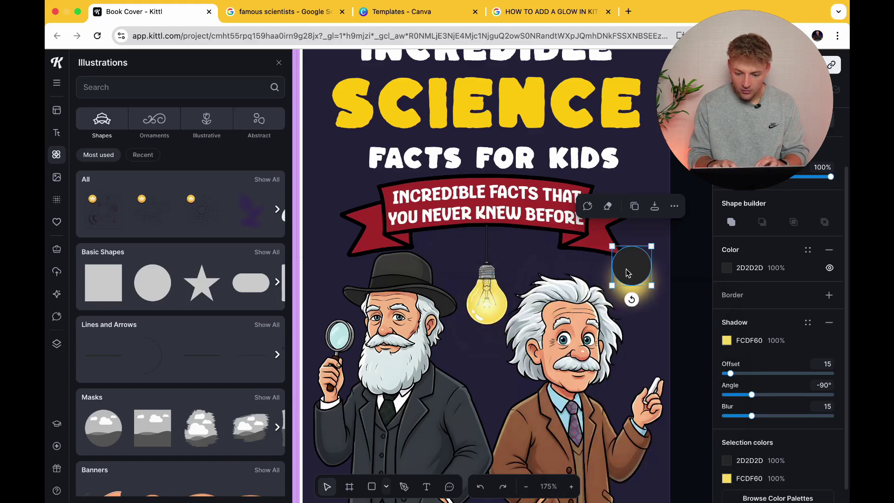
scroll(800, 431, down, 1)
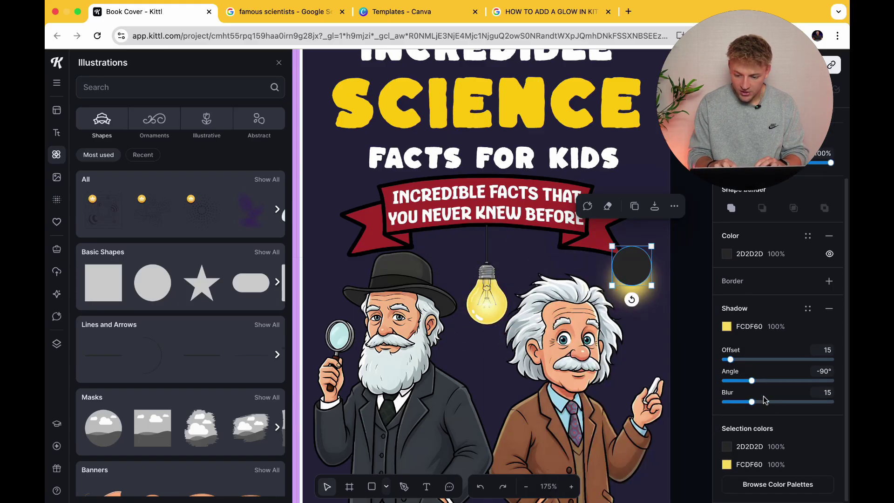
mouse_move(729, 362)
mouse_down()
mouse_move(742, 361)
mouse_move(724, 360)
mouse_up()
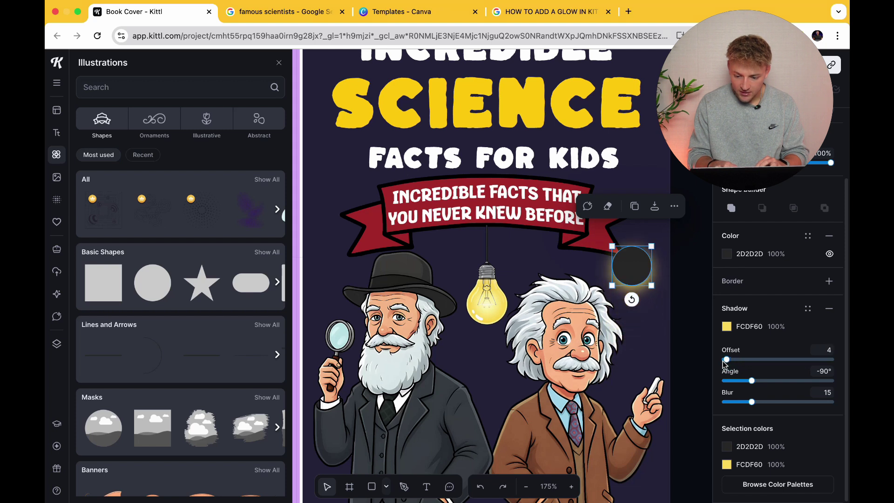
drag(750, 402, 776, 404)
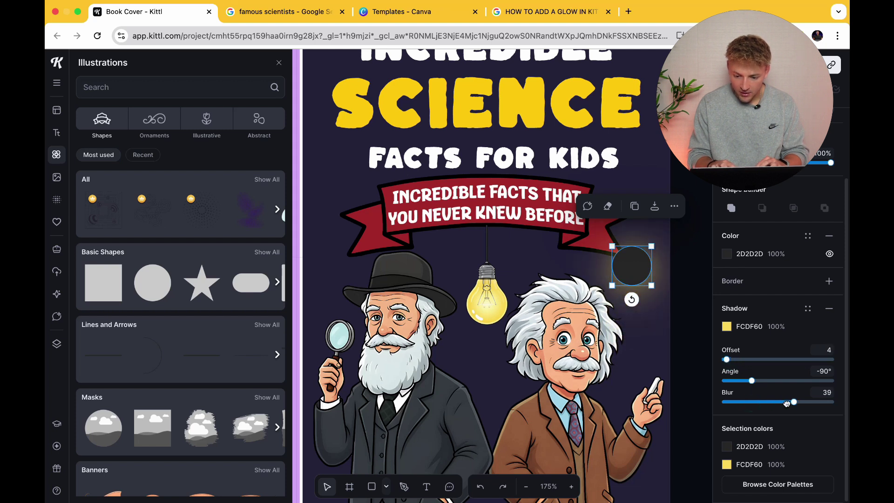
Move the glowing circle back over the lightbulb's glass and send it behind the lightbulb
drag(637, 272, 493, 311)
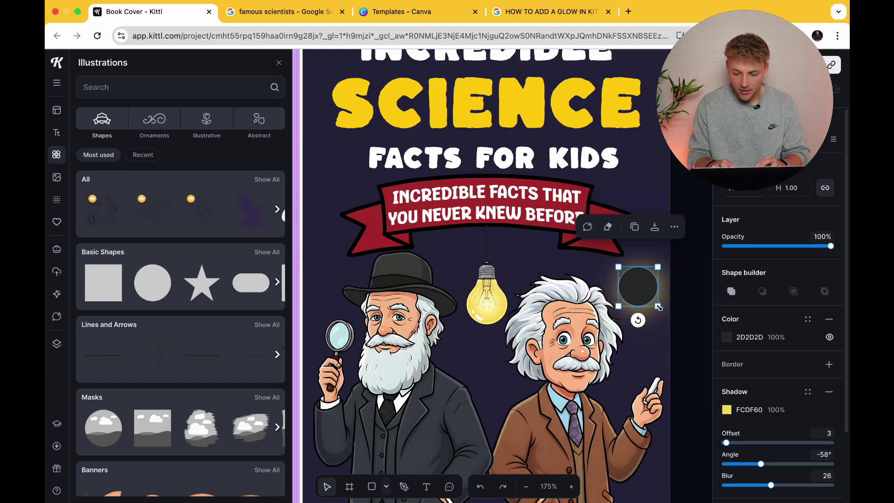
click(676, 304)
click(639, 291)
key(super+[)
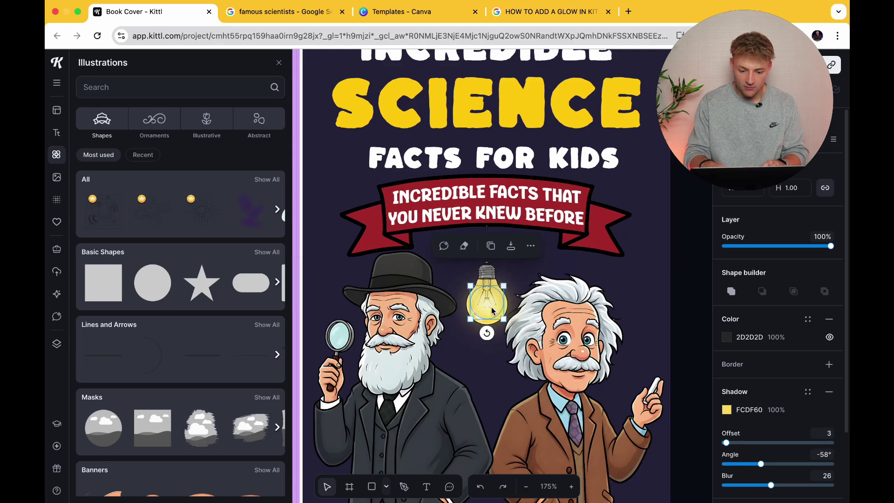
Examine the yellow glow around the lightbulb up close and within the whole front cover
click(496, 383)
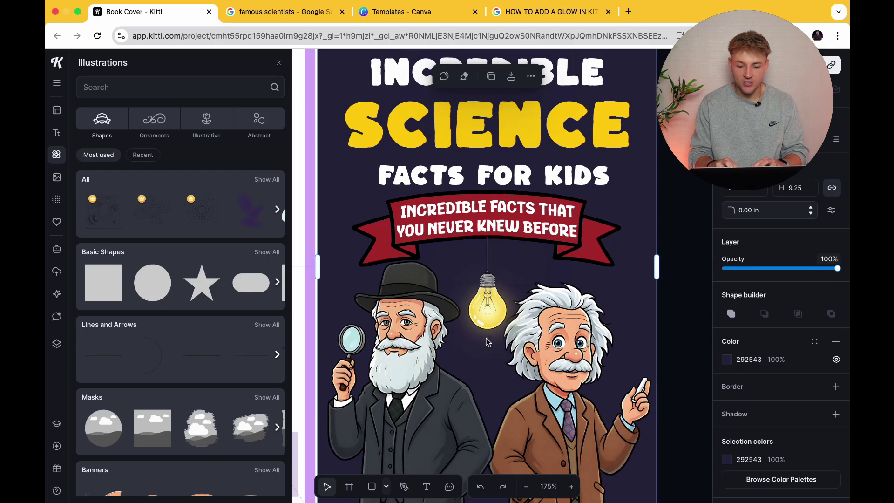
scroll(479, 337, up, 5)
scroll(466, 326, up, 2)
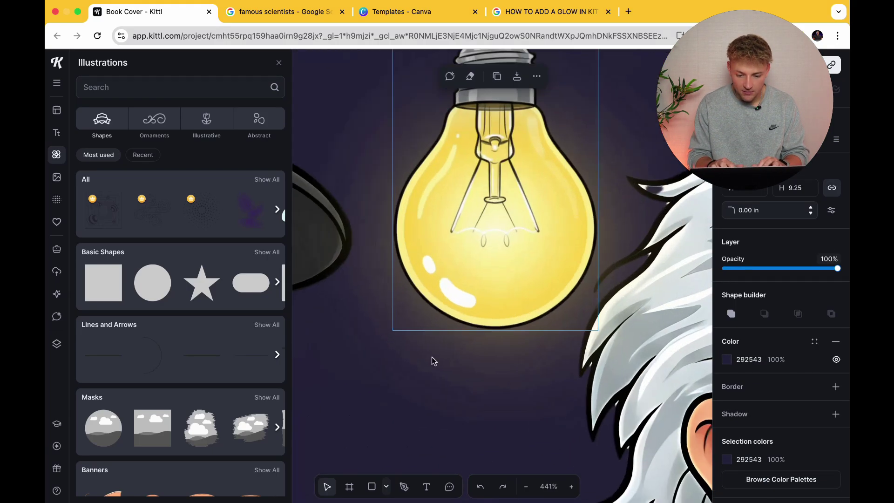
scroll(484, 349, down, 8)
scroll(484, 352, down, 10)
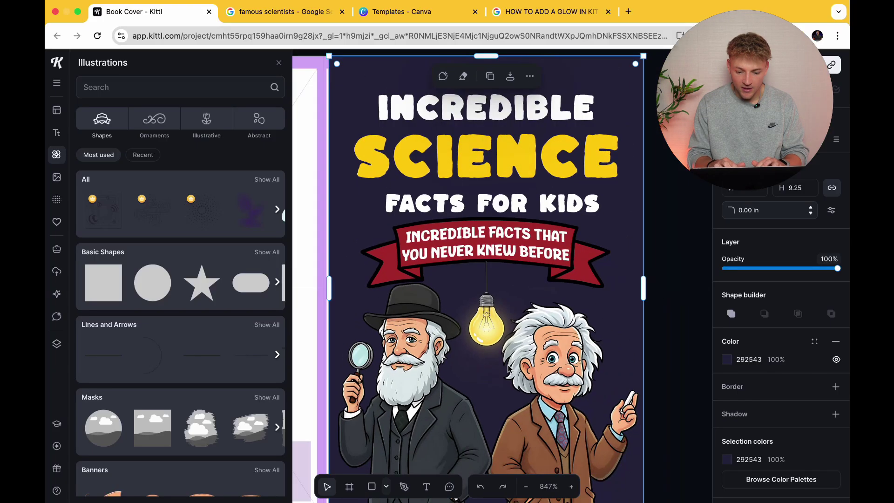
scroll(419, 309, down, 1)
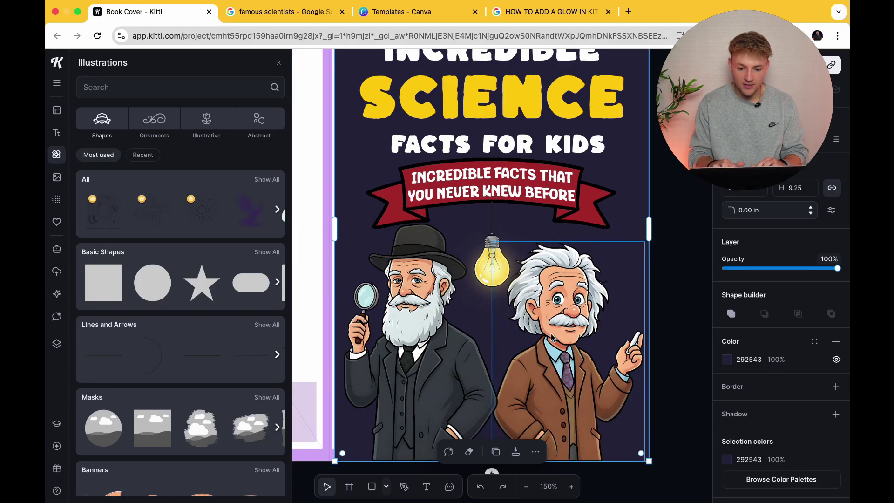
scroll(581, 337, down, 4)
click(641, 336)
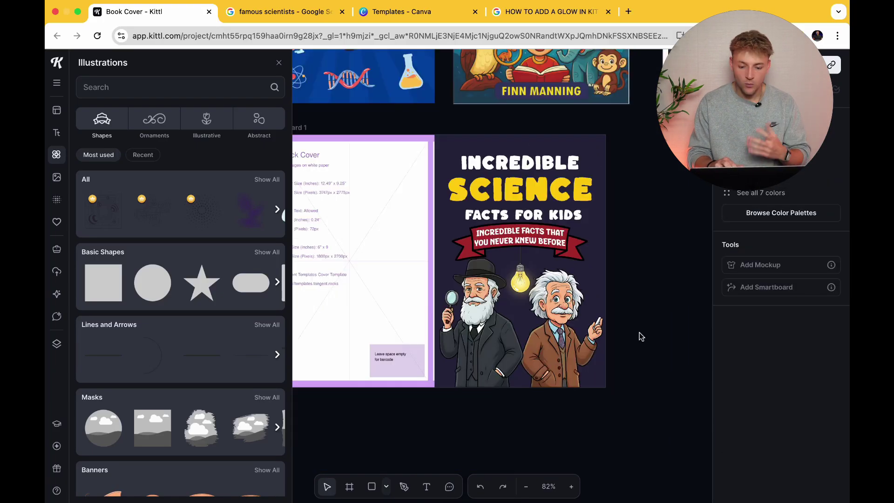
Lighten the front cover's background from dark navy to a muted purple
click(597, 261)
click(727, 359)
drag(630, 356, 618, 340)
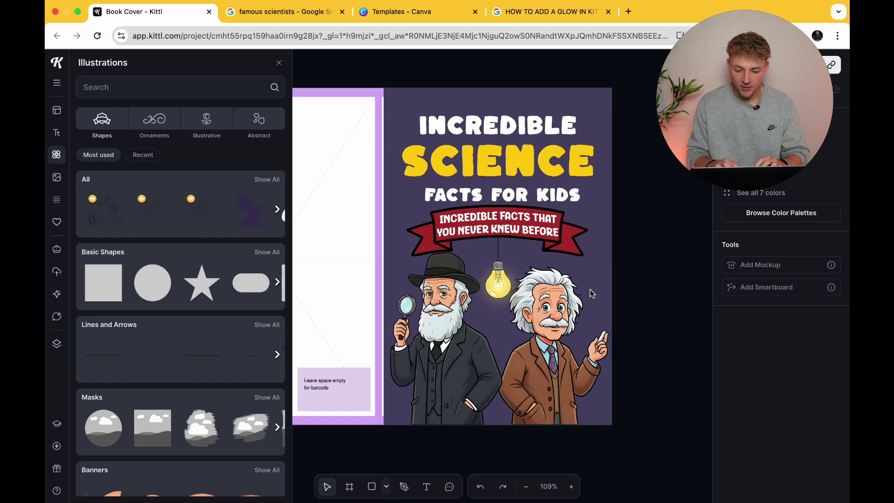
Reorder the layers so the subtitle banner overlaps the top of the lightbulb's cord
scroll(582, 290, up, 5)
click(428, 238)
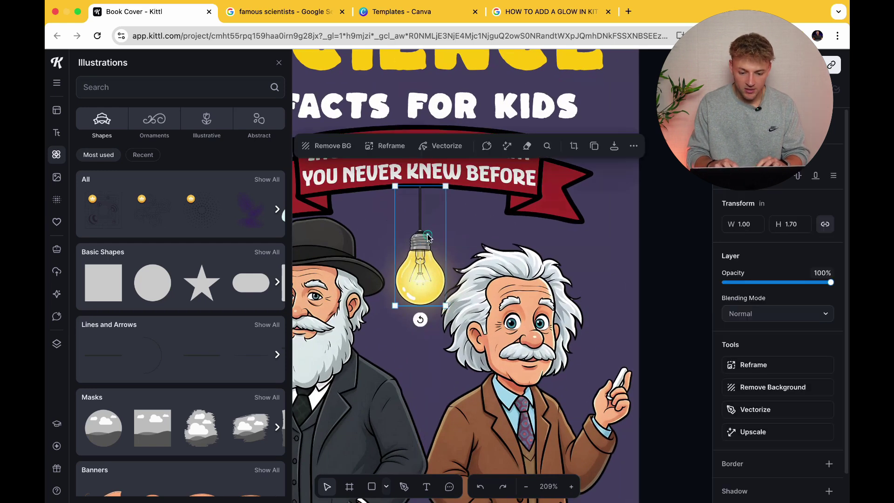
scroll(428, 237, up, 5)
key(super+[)
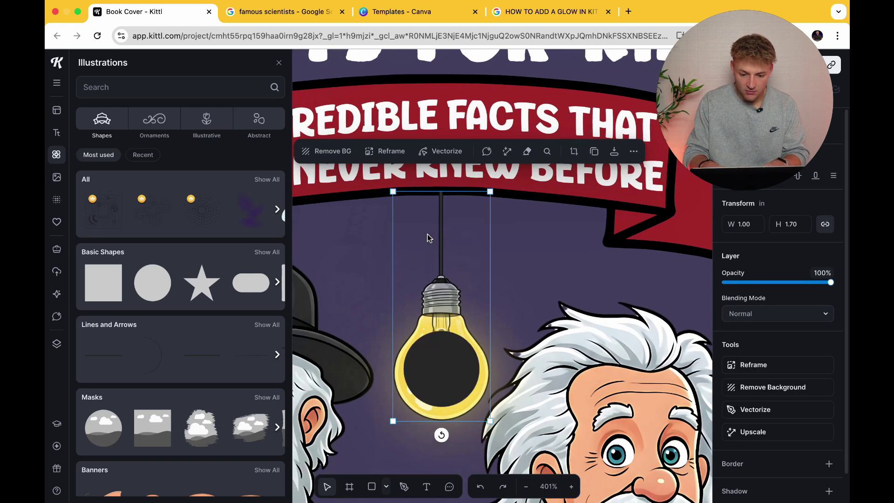
click(635, 227)
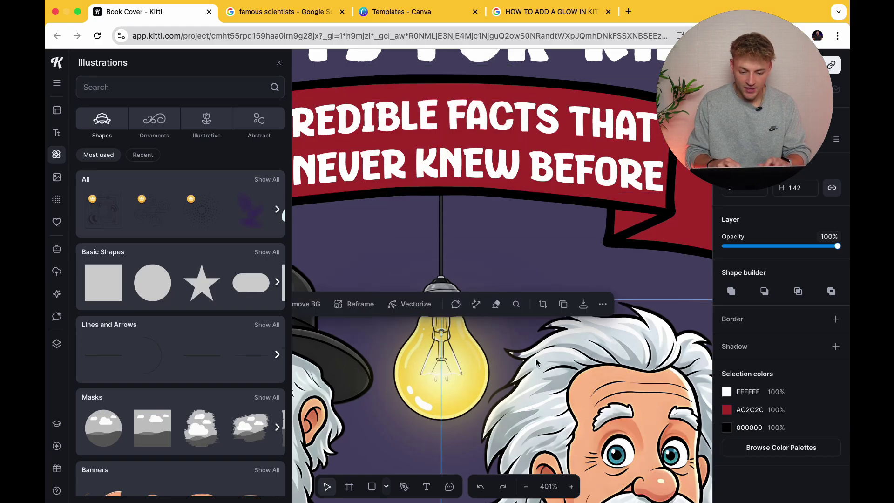
Review the whole front cover with the lighter background, the glowing lightbulb and both scientists
click(461, 326)
scroll(461, 325, down, 2)
scroll(461, 326, down, 5)
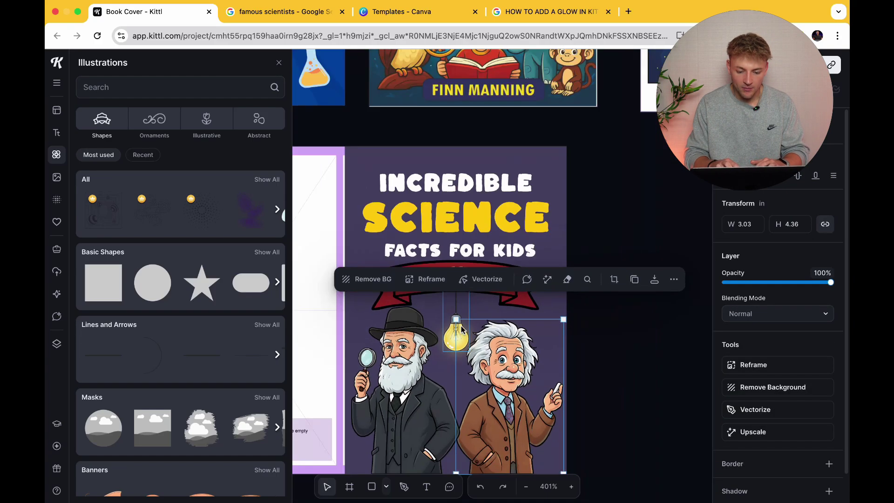
click(583, 378)
scroll(510, 394, down, 1)
scroll(510, 394, left, 1)
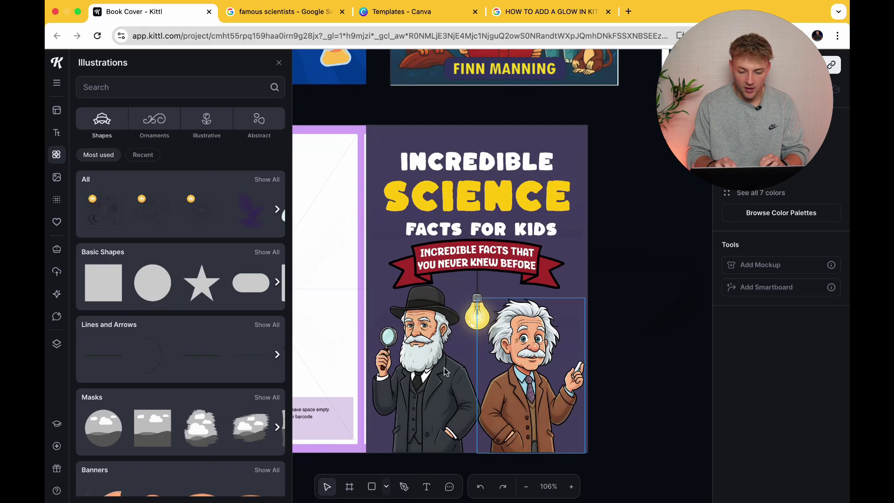
scroll(560, 313, down, 1)
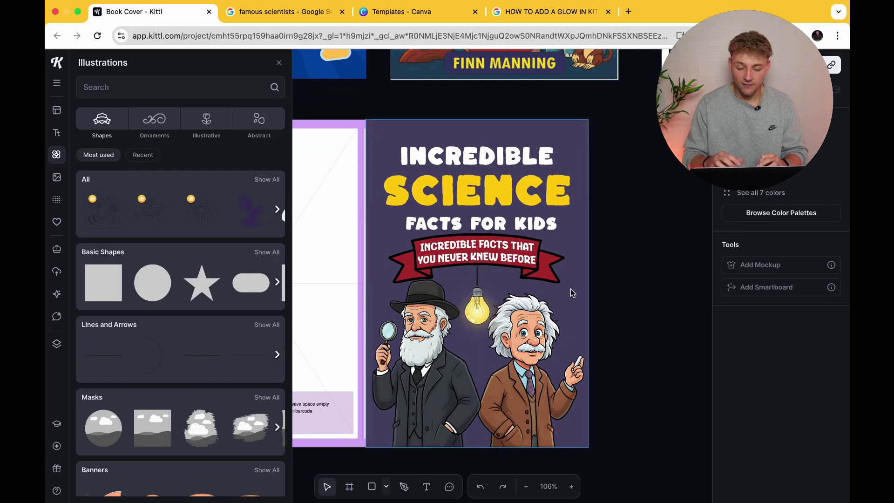
Generate a variation in the new Smartboard from the upright lightbulb with the prompt "KEEP THE SAME STYLE BUT CREATE AN IMAGE OF A TEST TUBE"
scroll(571, 289, right, 5)
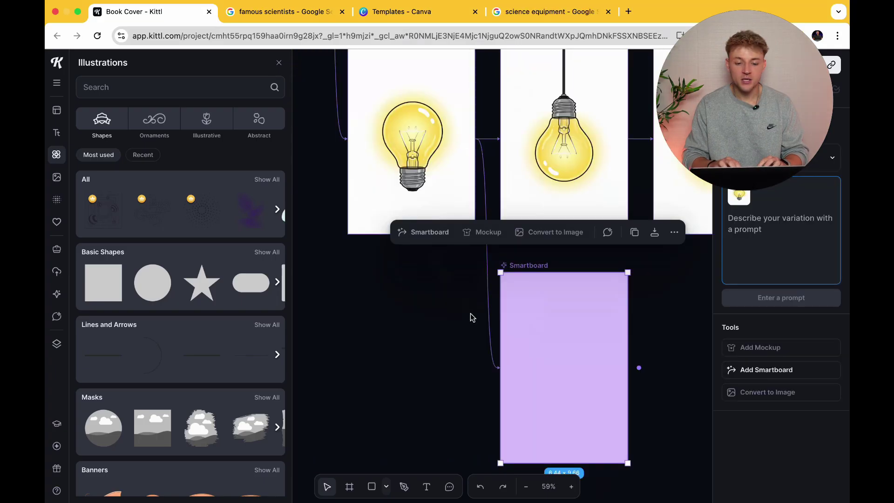
scroll(471, 317, up, 4)
click(778, 254)
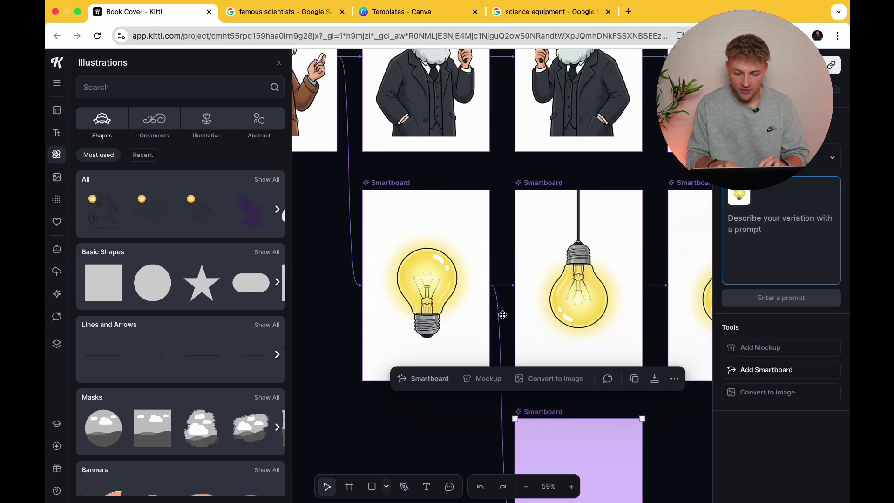
text(KEEP THE SAME STYLE BUT CREATE AN IMAGE OF A TEST TUBE)
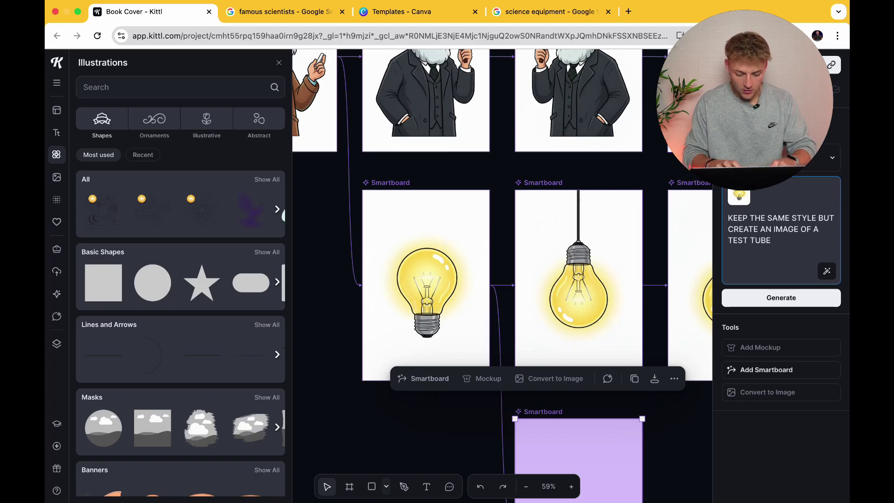
key(super+a)
key(super+c)
click(773, 298)
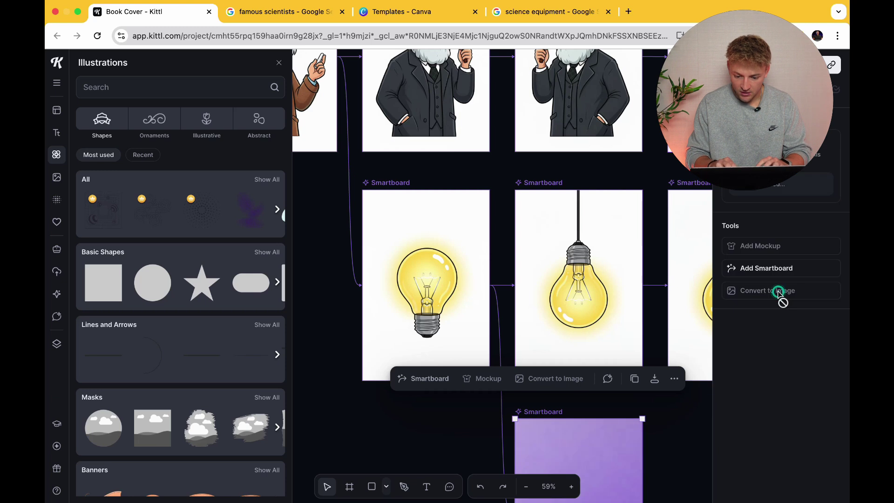
Generate another variation of the upright lightbulb with the prompt "KEEP THE SAME STYLE BUT CREATE AN IMAGE OF A BUNSEN BURNER"
click(415, 186)
click(318, 150)
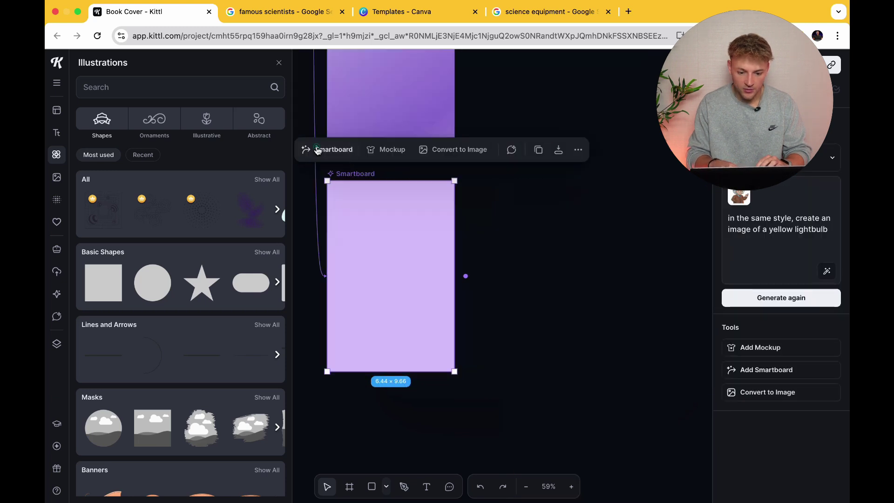
click(745, 231)
key(super+v)
drag(772, 240, 728, 240)
text(BUNSEN BURNER)
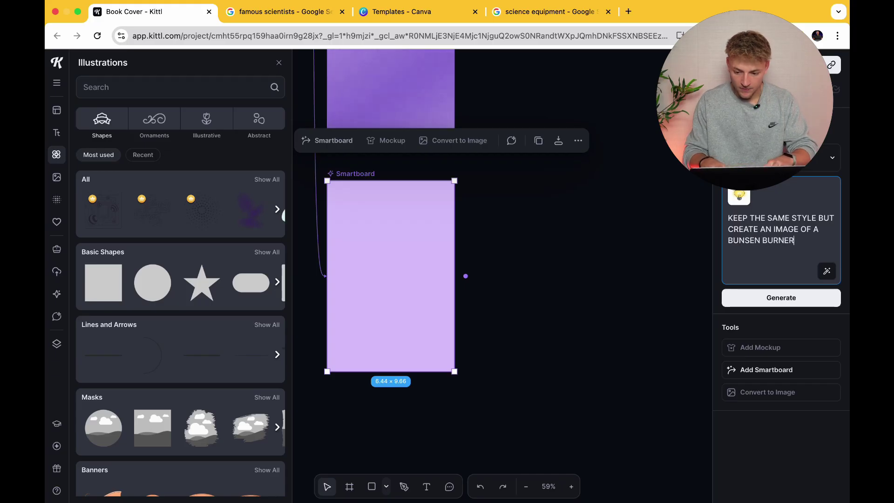
click(748, 300)
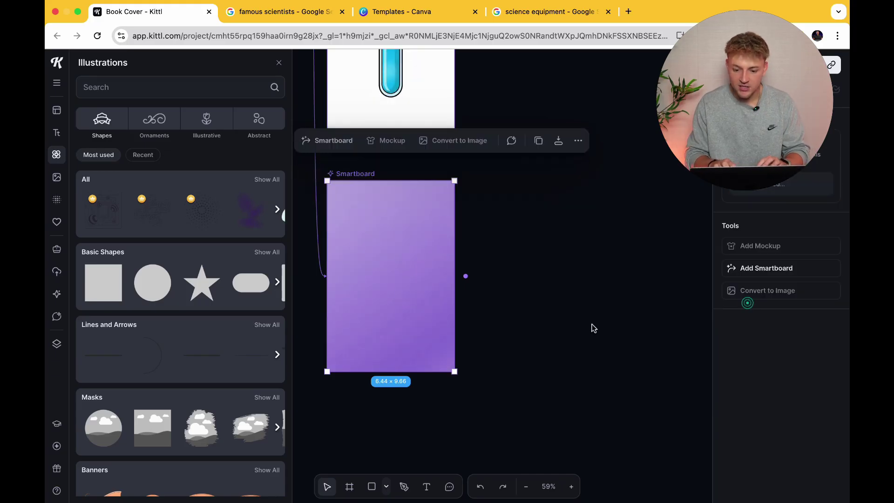
Examine the generated test tube, Bunsen burner and petri dish illustrations for a style matching the lightbulb
scroll(593, 328, up, 1)
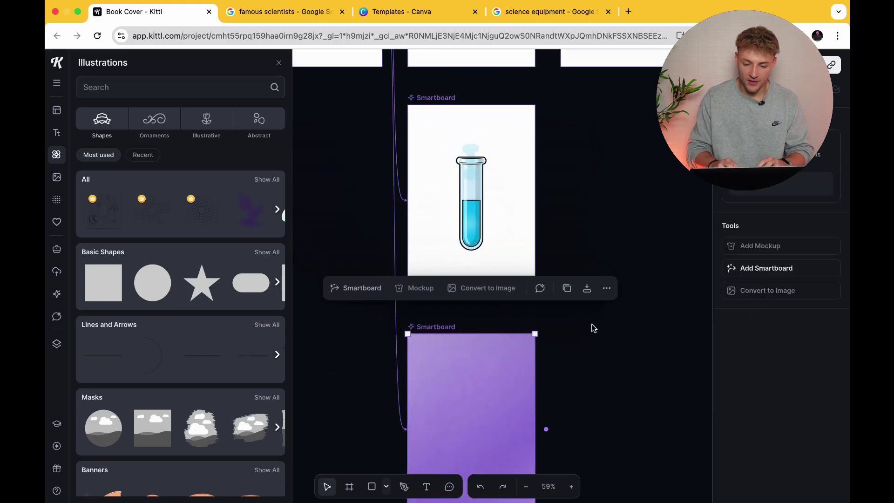
scroll(593, 328, down, 1)
scroll(417, 183, up, 10)
scroll(417, 183, left, 5)
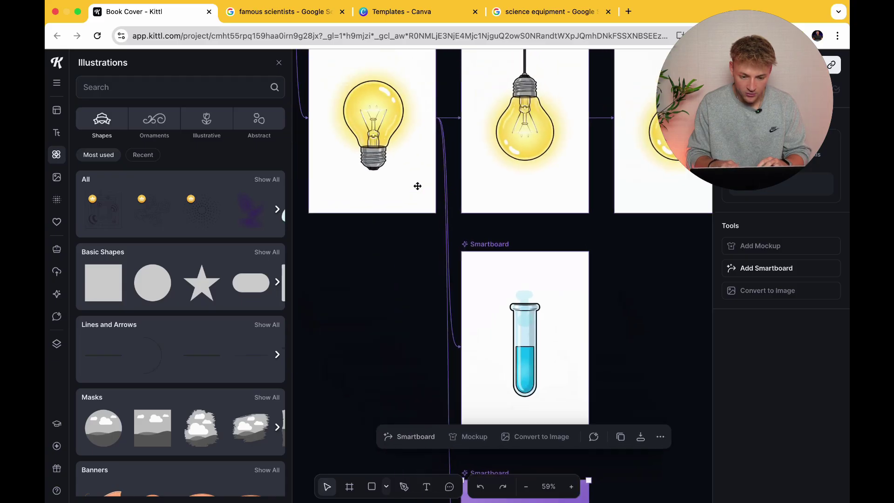
scroll(506, 259, down, 15)
scroll(506, 259, right, 3)
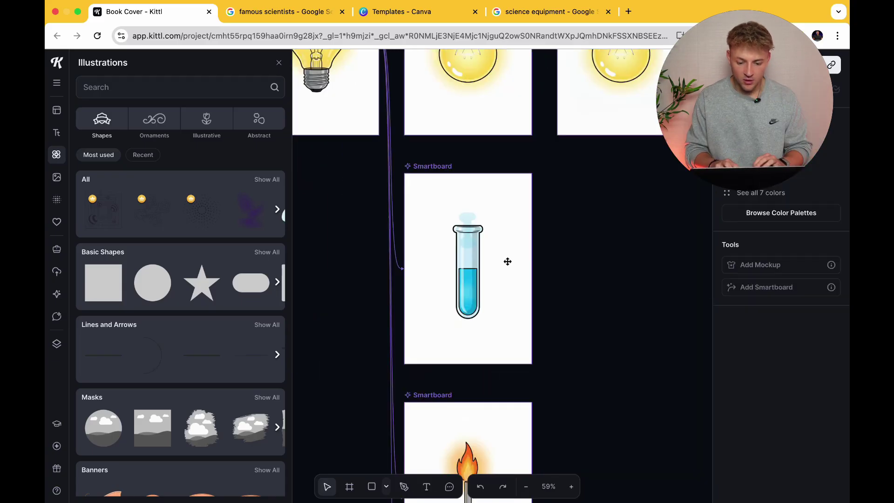
scroll(501, 207, down, 5)
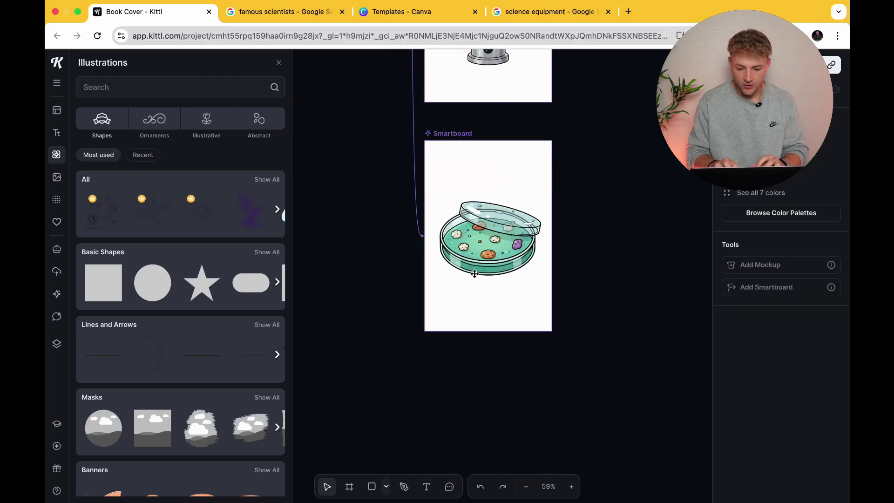
scroll(474, 274, up, 10)
scroll(474, 274, right, 2)
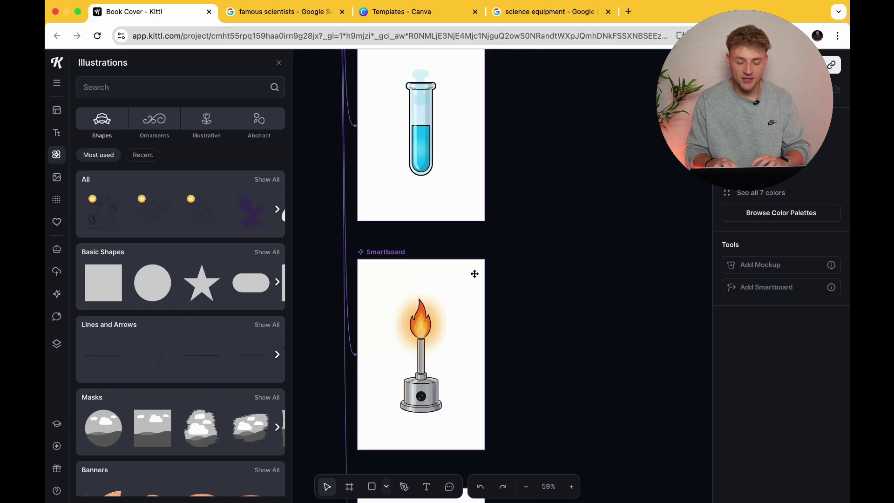
scroll(474, 273, up, 4)
scroll(474, 274, left, 1)
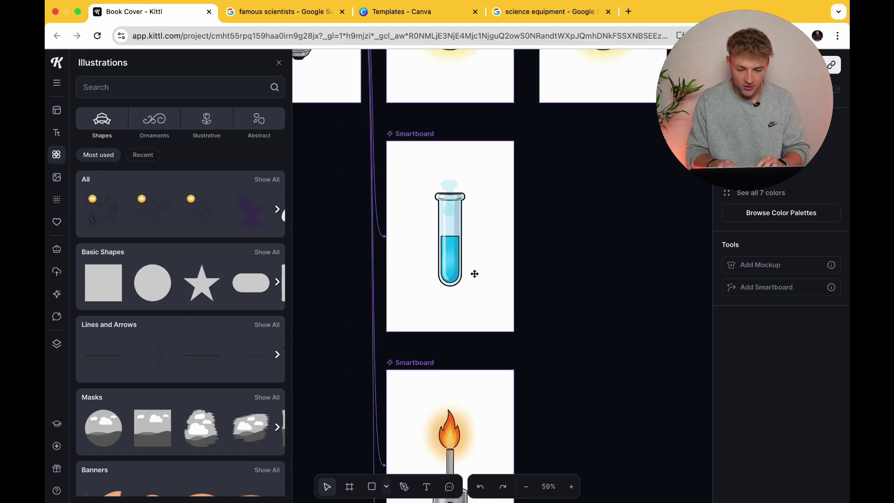
Make a separate image copy of the blue test tube and select the Bunsen burner Smartboard
click(419, 134)
key(super+d)
click(413, 365)
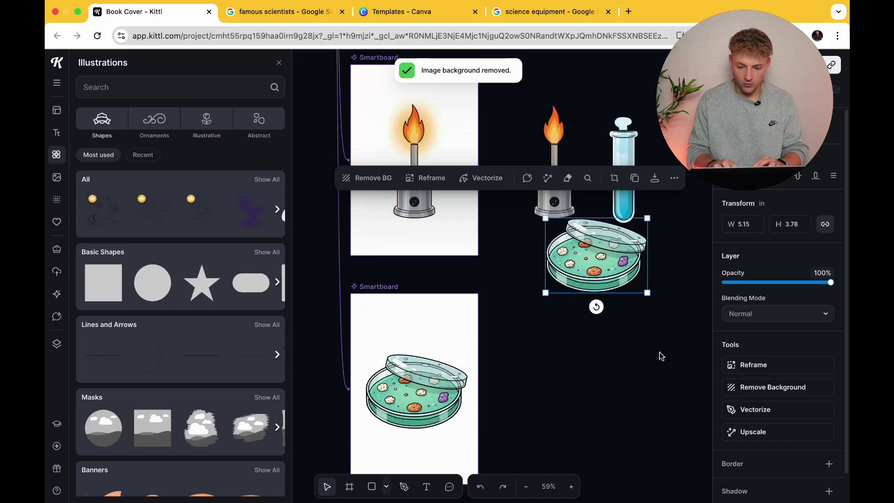
Move the cut-out test tube, Bunsen burner and petri dish together to the front cover's lower right corner
drag(659, 356, 540, 136)
scroll(573, 254, down, 5)
drag(572, 254, 389, 305)
scroll(389, 305, left, 7)
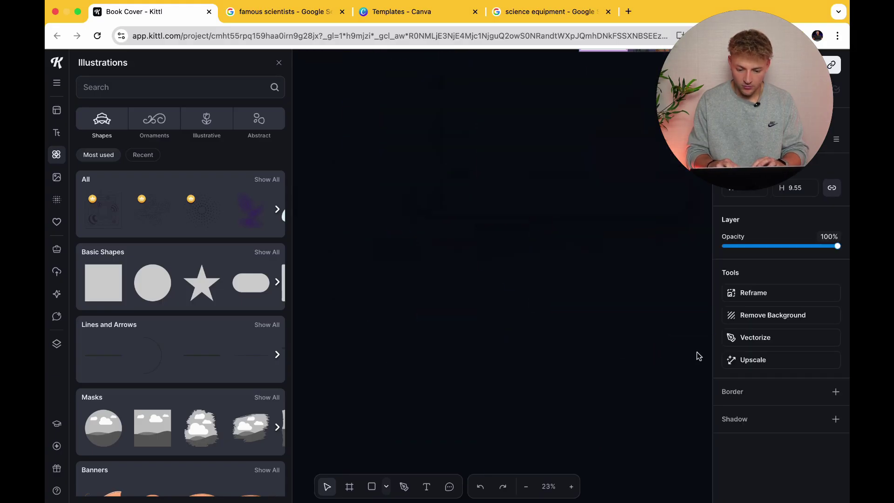
scroll(628, 296, up, 3)
drag(643, 379, 528, 177)
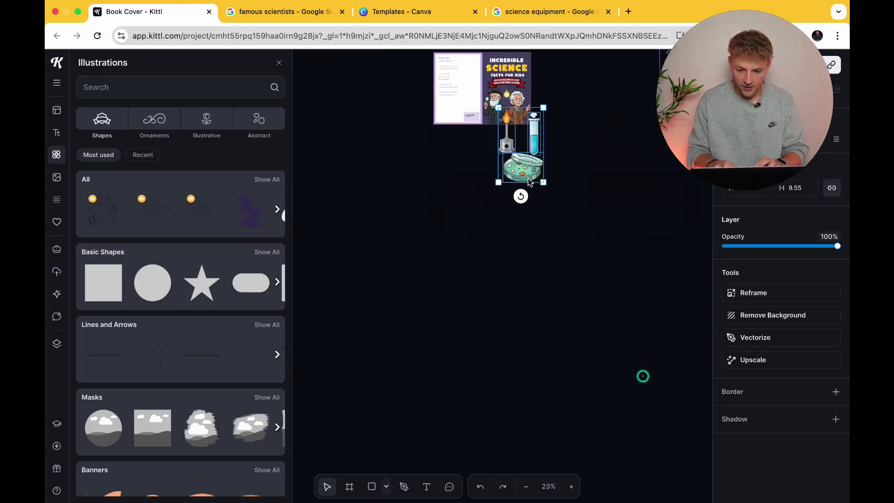
Shrink the blue test tube to about 1.39 in high, tilt it and place it above Einstein's raised hand
scroll(528, 178, up, 10)
click(494, 255)
click(497, 243)
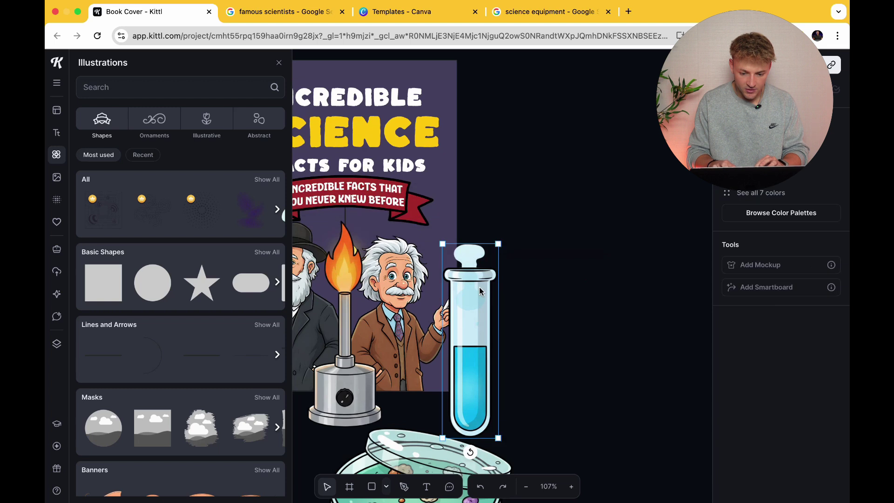
drag(498, 243, 450, 379)
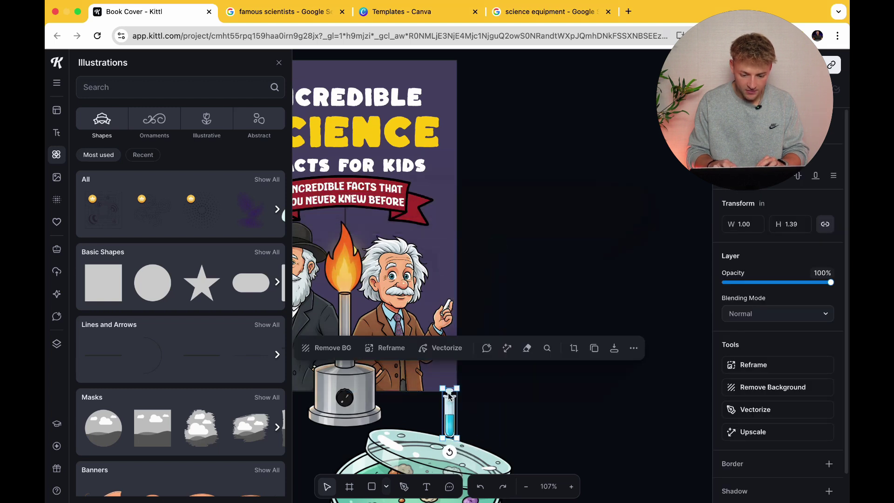
drag(449, 452, 465, 448)
drag(450, 414, 438, 264)
click(543, 383)
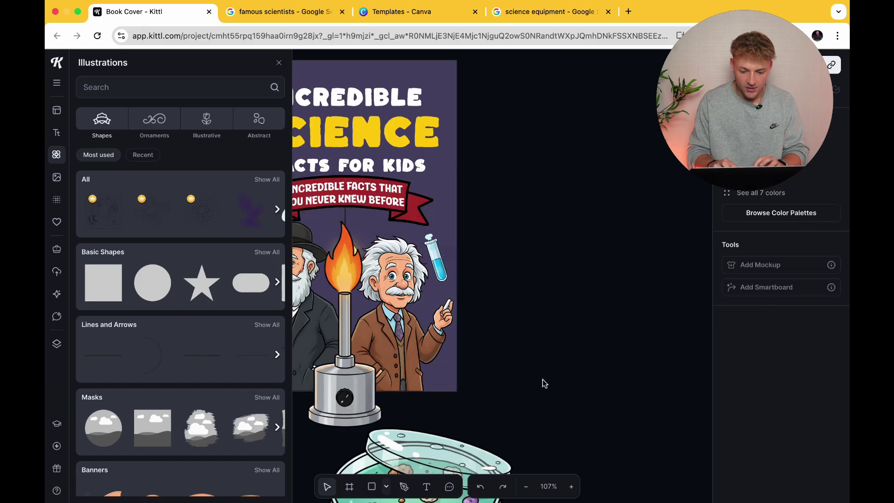
Shrink the Bunsen burner and place it tilted to the left of "FACTS FOR KIDS" on the front cover
scroll(543, 383, left, 3)
click(456, 417)
drag(489, 243, 429, 406)
drag(422, 441, 359, 213)
Shrink the petri dish and place it in the front cover's lower right corner beside Einstein's coat
drag(578, 438, 577, 218)
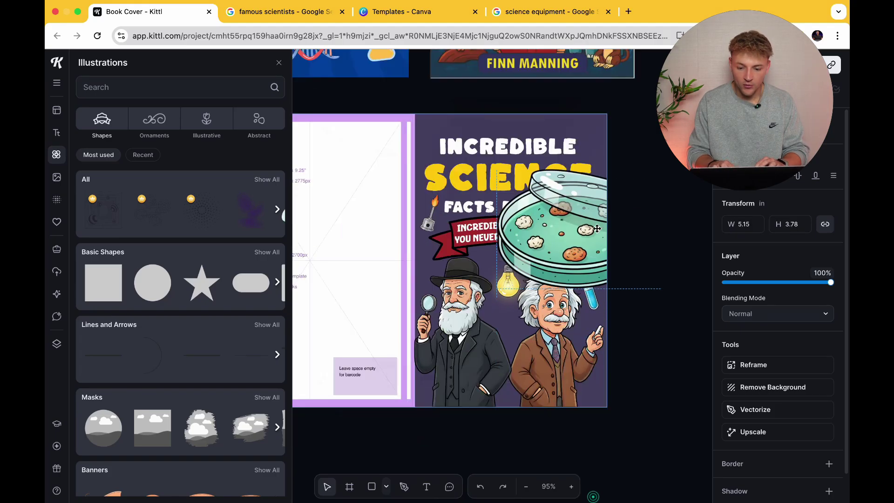
double_click(578, 219)
click(677, 233)
drag(660, 169, 588, 154)
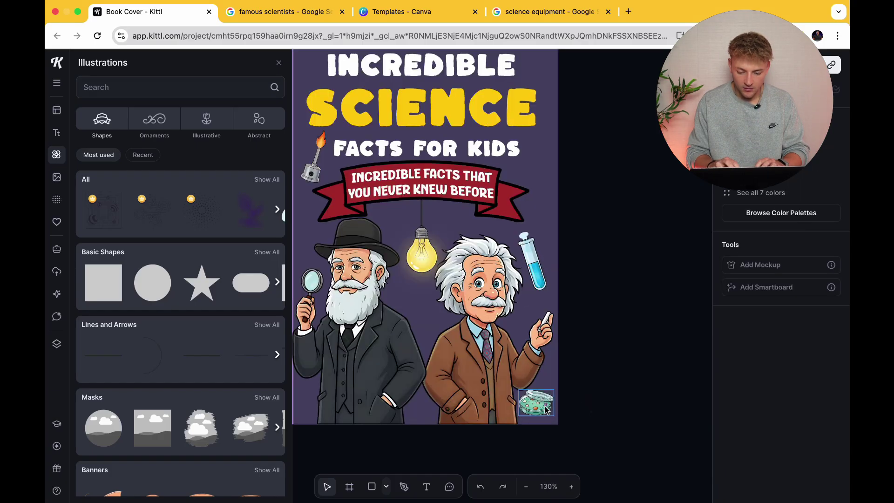
Generate a variation of the blue test tube in a new Smartboard with the prompt "CHANGE THE LIQUID TO RED"
scroll(528, 404, down, 5)
scroll(528, 403, down, 8)
scroll(529, 398, down, 10)
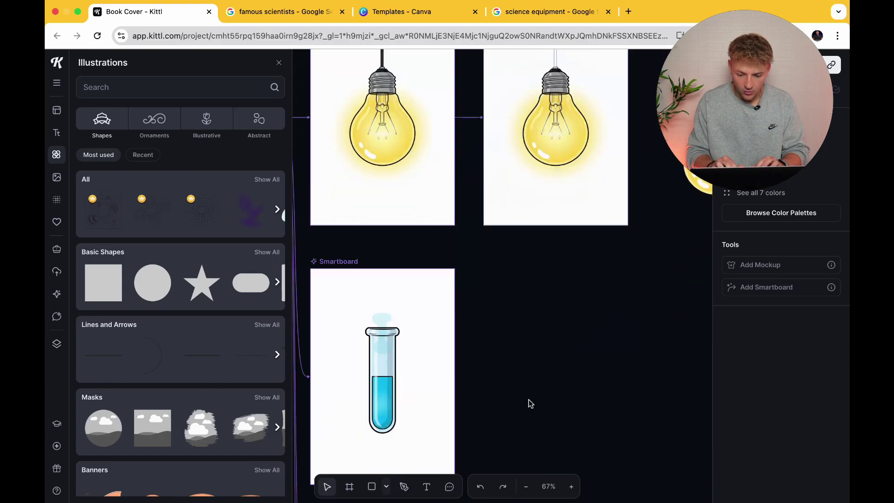
scroll(365, 110, up, 1)
click(366, 108)
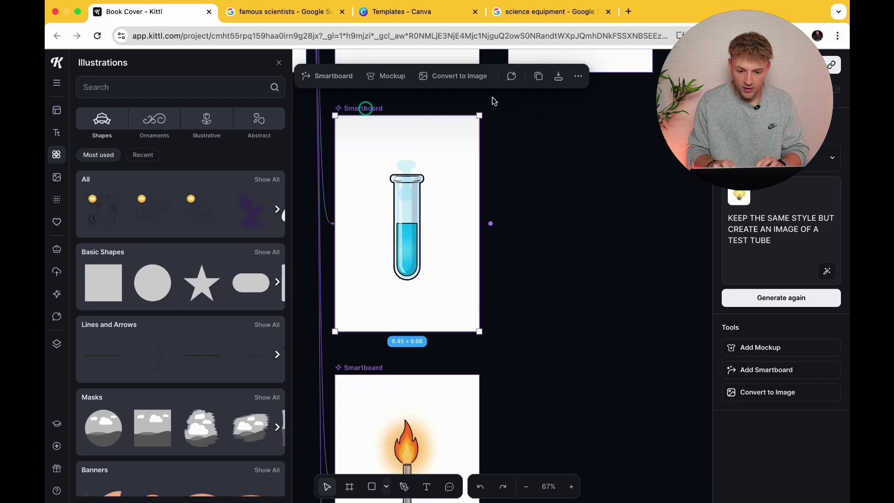
click(335, 78)
text(CH)
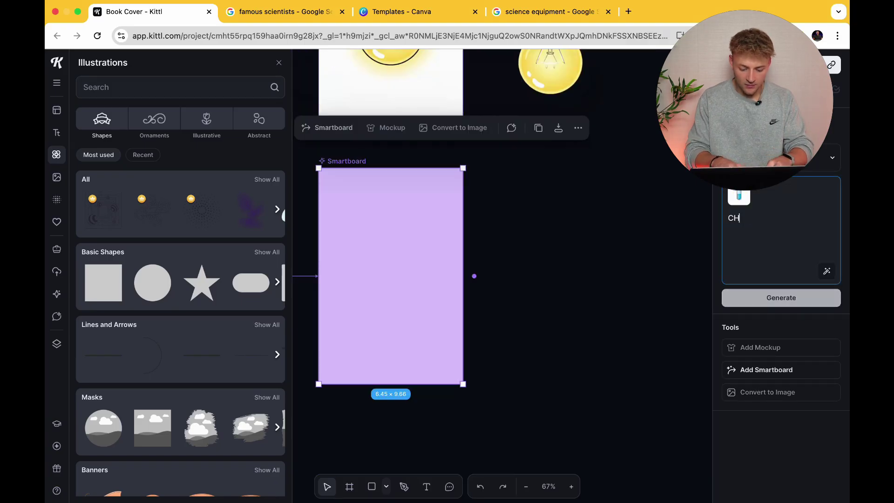
text(ANGE THE LIQUID TO RED)
key(Return)
Convert the red test tube Smartboard to an image and remove its background
scroll(525, 281, left, 6)
scroll(525, 281, up, 3)
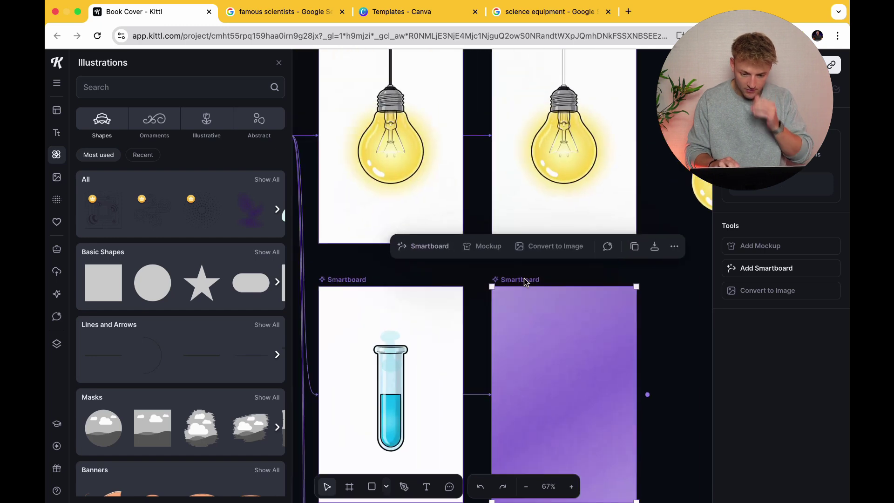
scroll(525, 281, down, 3)
scroll(535, 276, right, 5)
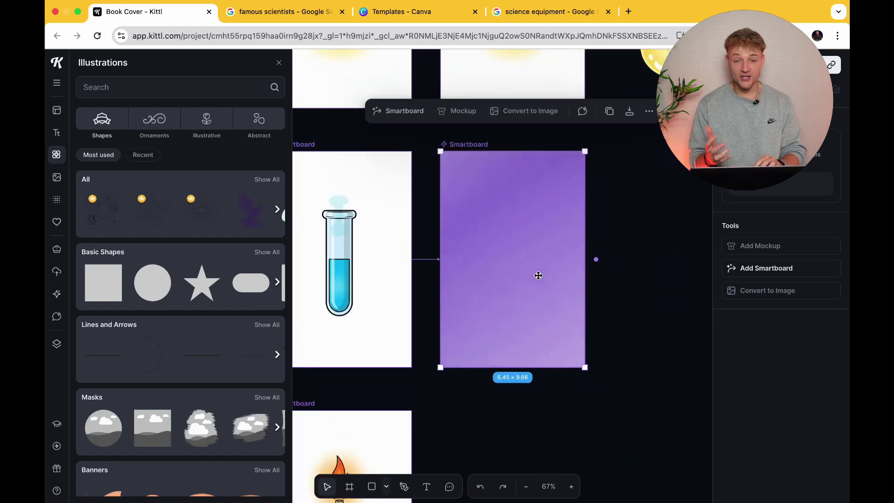
scroll(536, 270, up, 1)
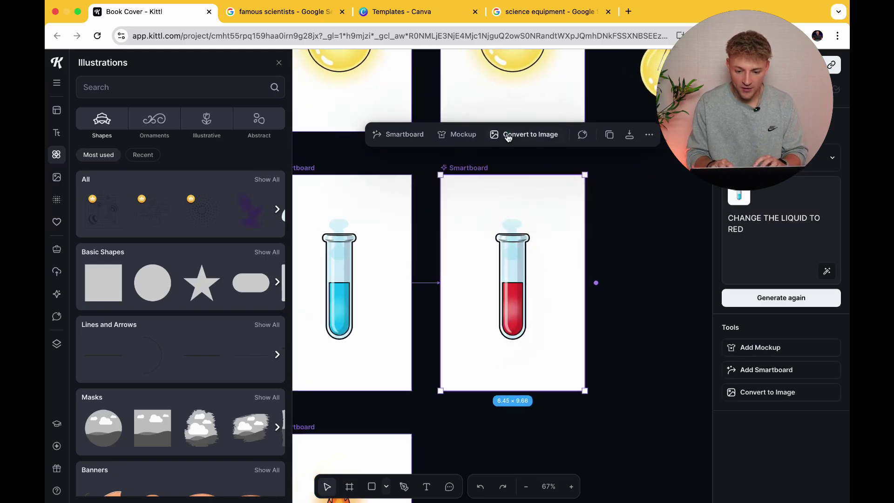
click(493, 134)
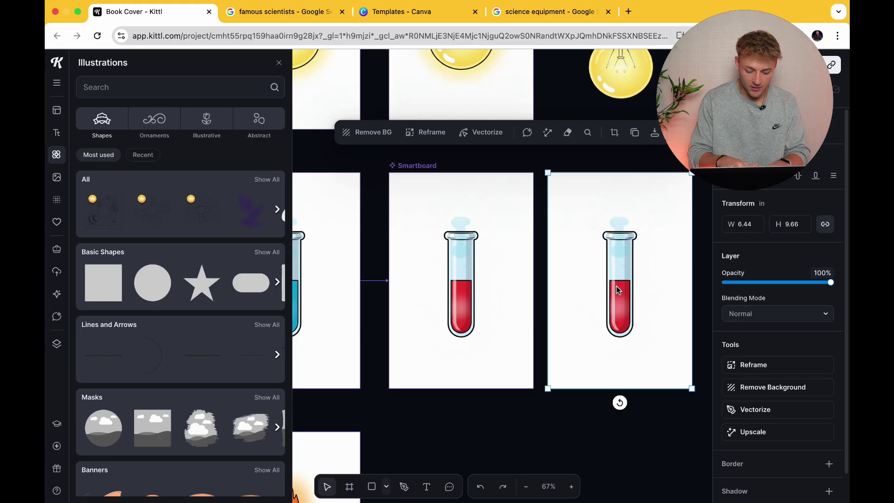
click(767, 388)
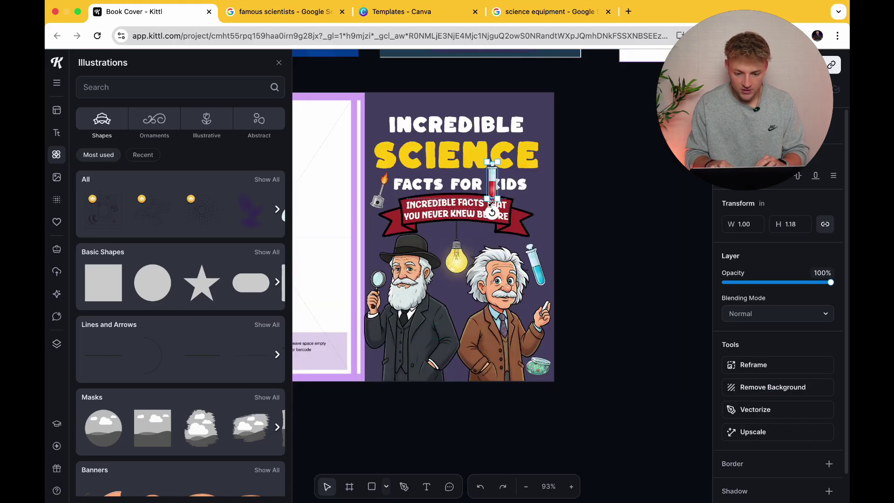
Move the Bunsen burner to the right of "FACTS FOR KIDS" and place the red test tube, tilted, on the left
drag(489, 209, 499, 206)
mouse_move(383, 201)
mouse_down()
mouse_move(539, 209)
mouse_move(538, 199)
mouse_up()
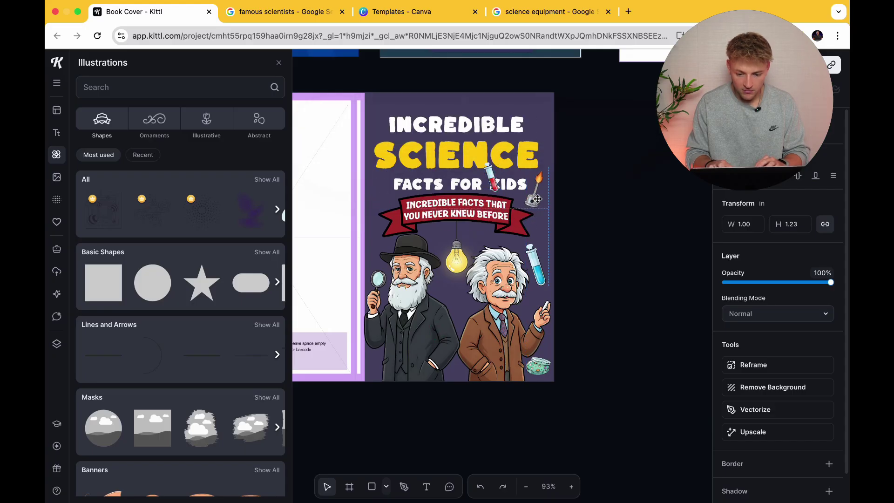
drag(492, 182, 385, 195)
click(635, 249)
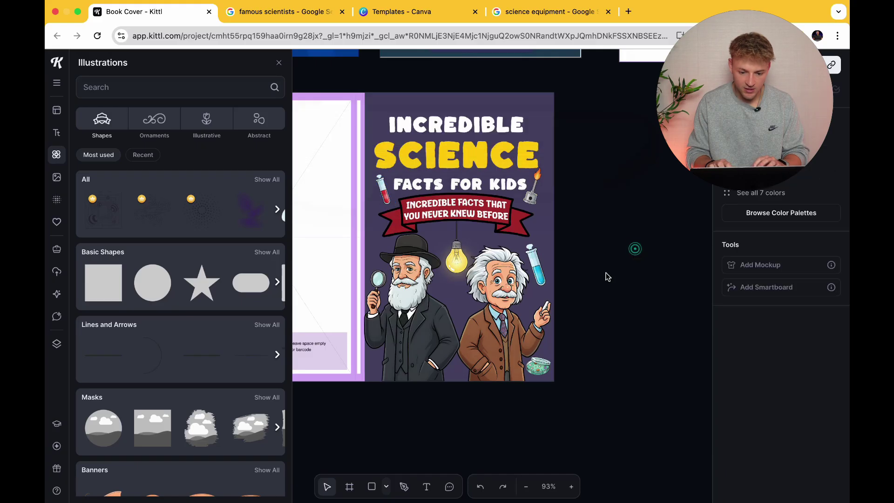
click(383, 176)
drag(383, 174, 385, 173)
Compare the front cover's layout and illustrations with the "INTERESTING STORIES" reference cover
click(535, 263)
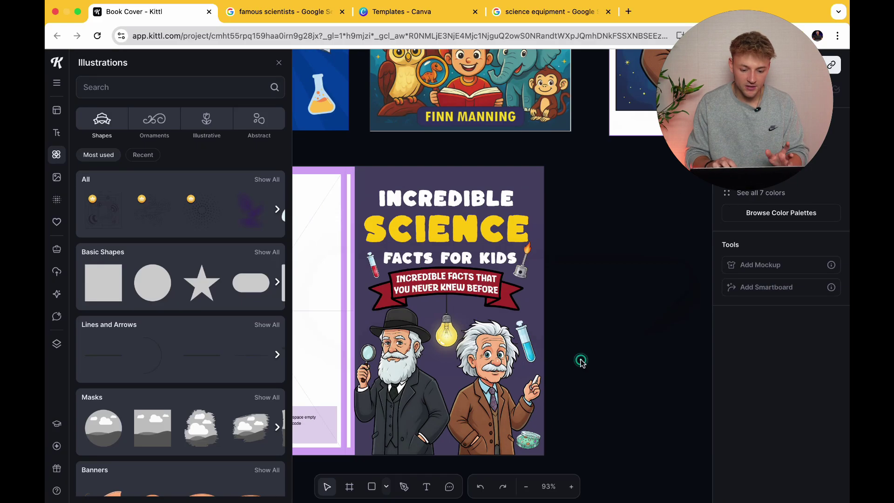
scroll(580, 360, right, 4)
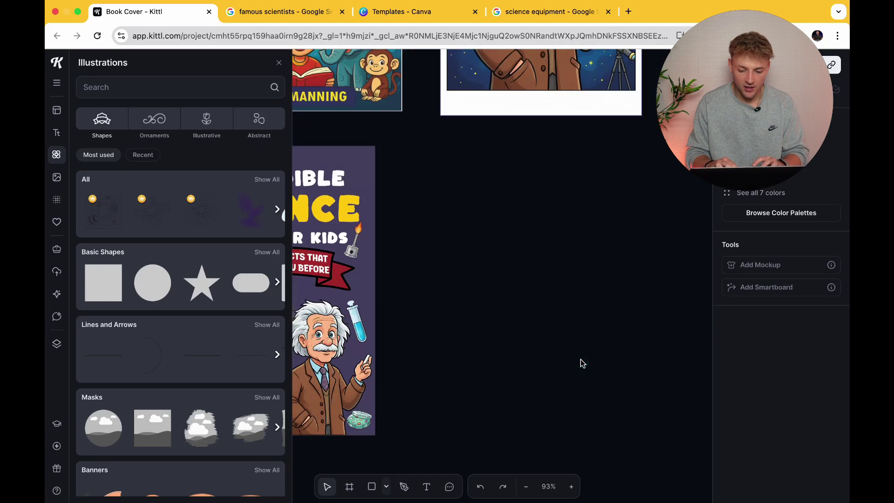
scroll(582, 363, left, 6)
scroll(582, 363, down, 1)
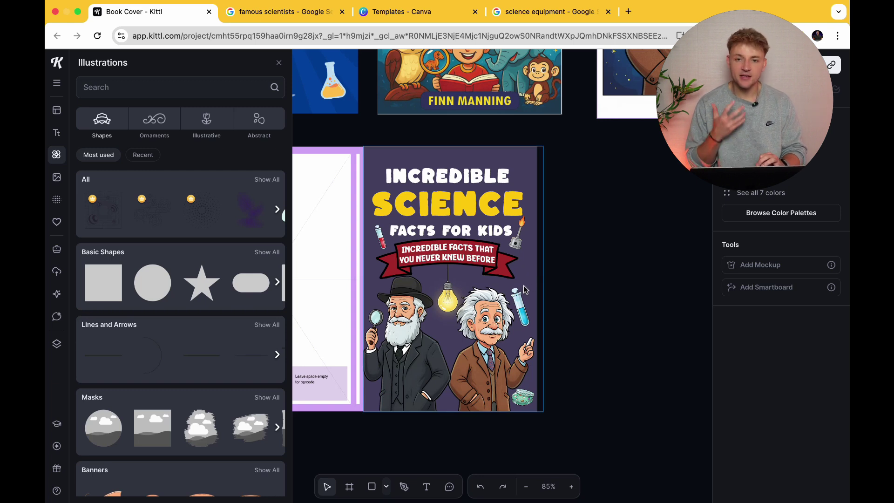
scroll(523, 286, up, 5)
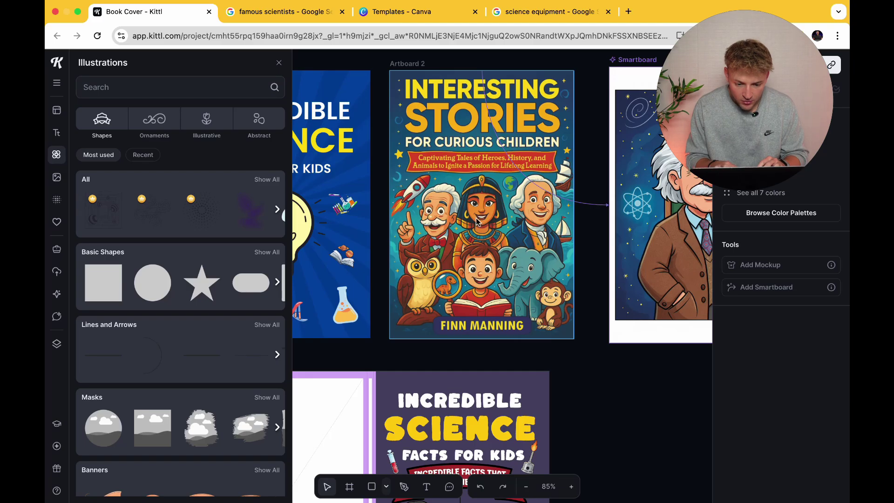
scroll(478, 223, down, 5)
click(537, 252)
click(503, 138)
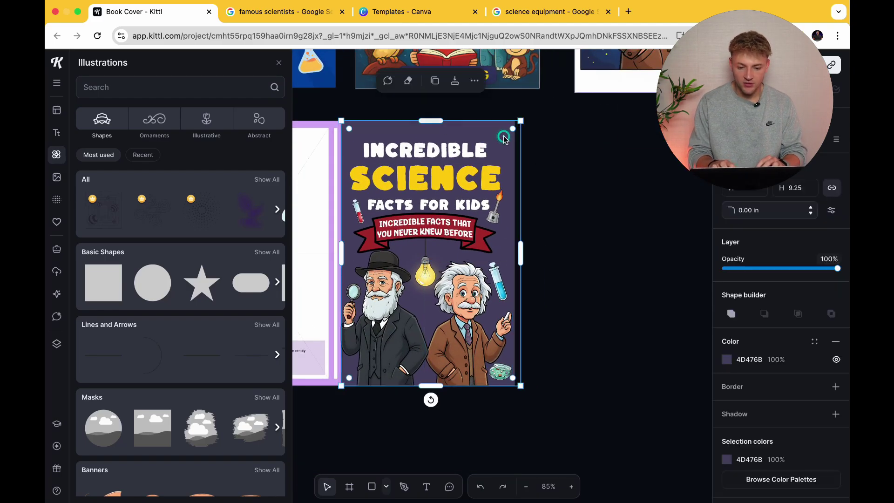
key(BackSpace)
key(super+z)
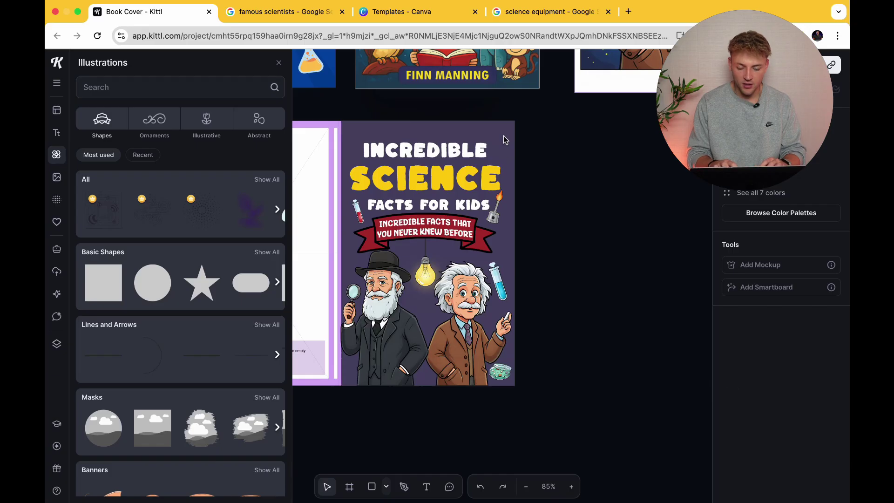
click(503, 138)
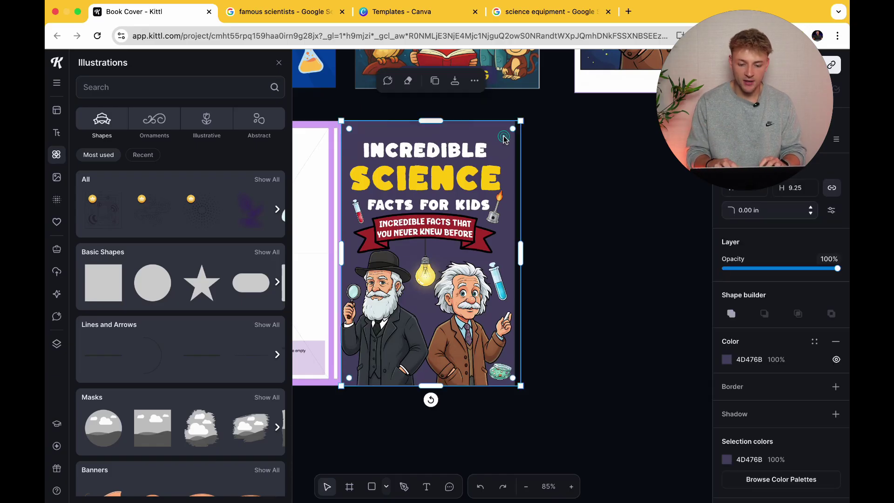
click(571, 225)
Look over the star illustrations generated from the red test tube Smartboard
scroll(570, 224, down, 8)
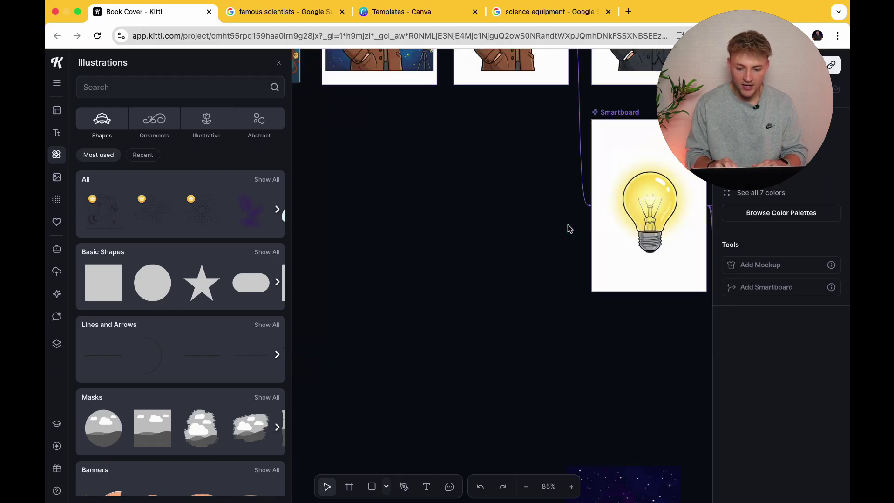
scroll(568, 224, right, 5)
scroll(568, 224, right, 5)
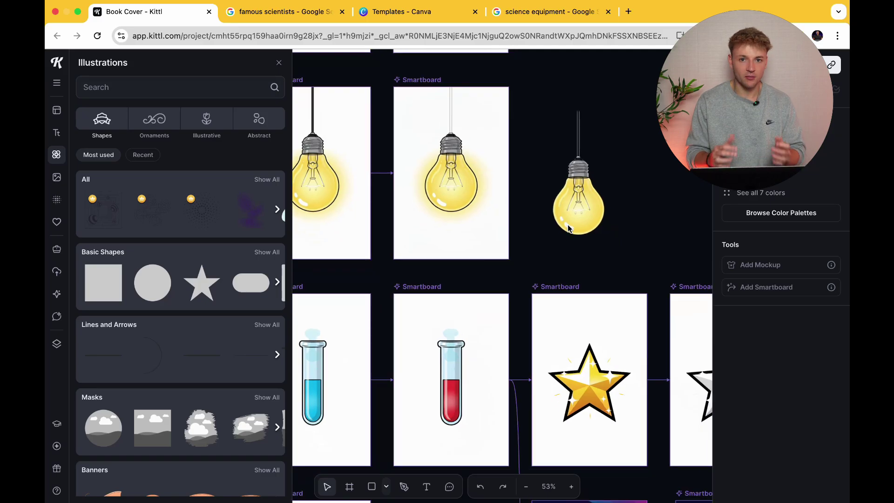
Compare the front cover's plain purple background with the generated space background Smartboards
scroll(567, 227, up, 10)
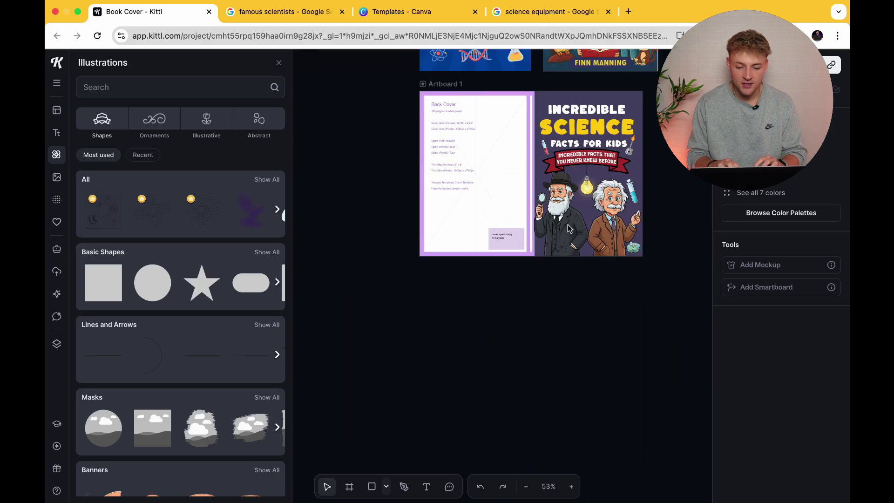
scroll(568, 224, left, 5)
scroll(551, 225, up, 8)
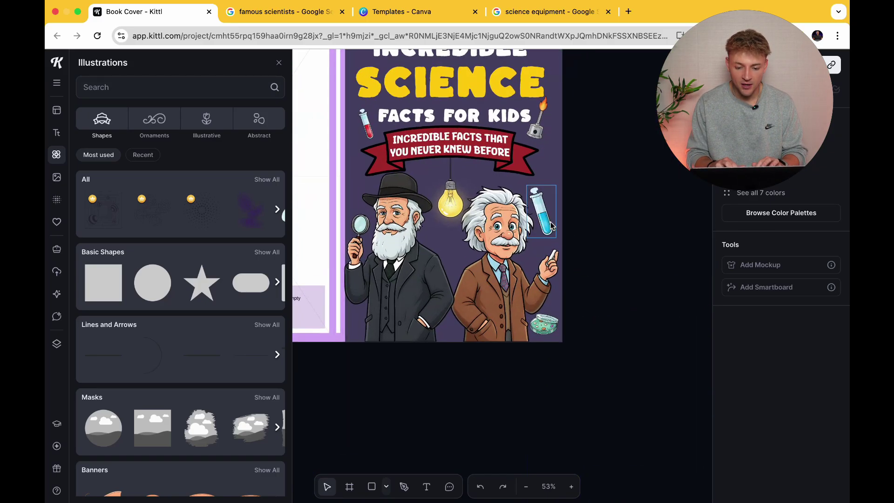
scroll(551, 225, down, 3)
scroll(550, 226, left, 2)
scroll(550, 222, down, 5)
scroll(550, 221, right, 5)
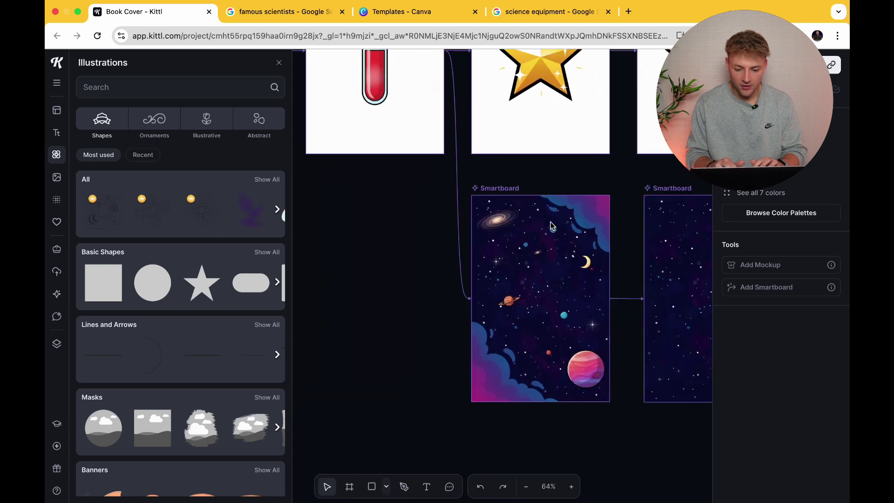
scroll(550, 221, up, 3)
scroll(550, 222, left, 3)
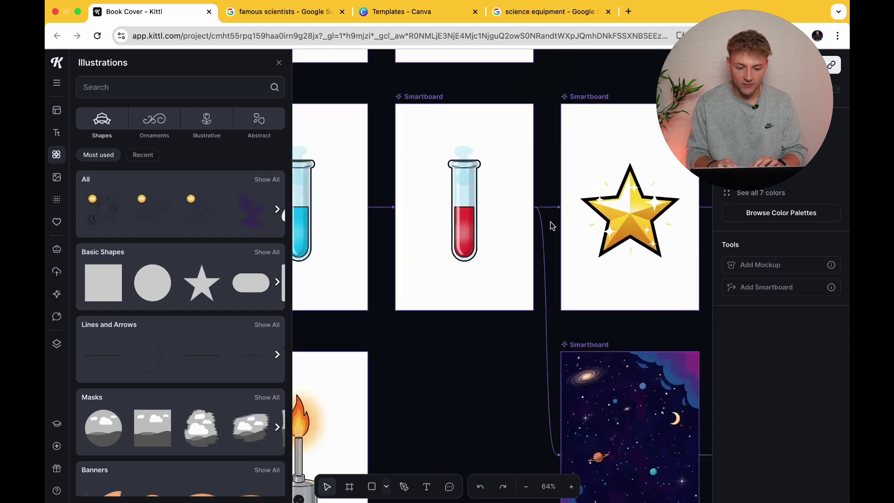
Examine the red test tube Smartboard and the prompt used to generate the space background with planets from it
click(426, 97)
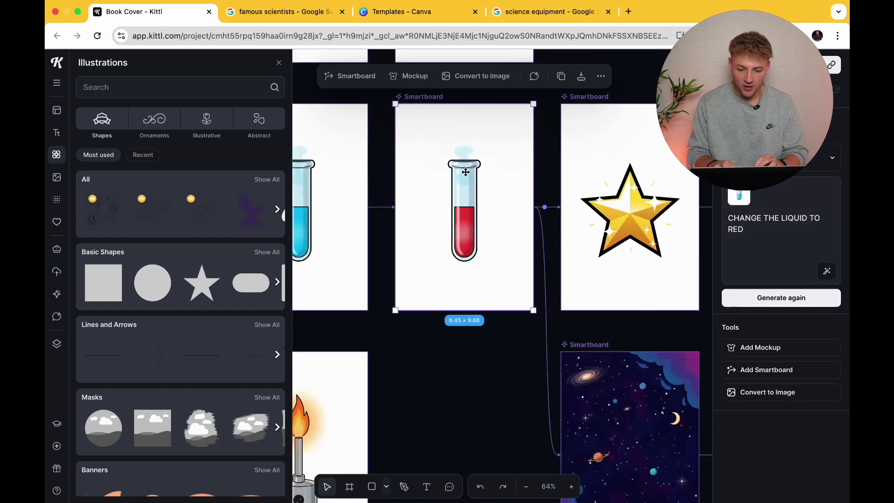
scroll(460, 234, down, 10)
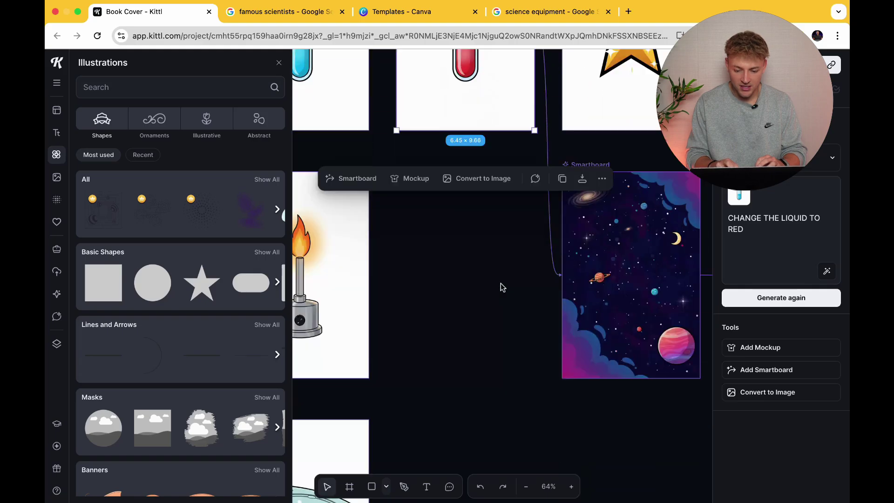
scroll(650, 233, up, 3)
click(650, 233)
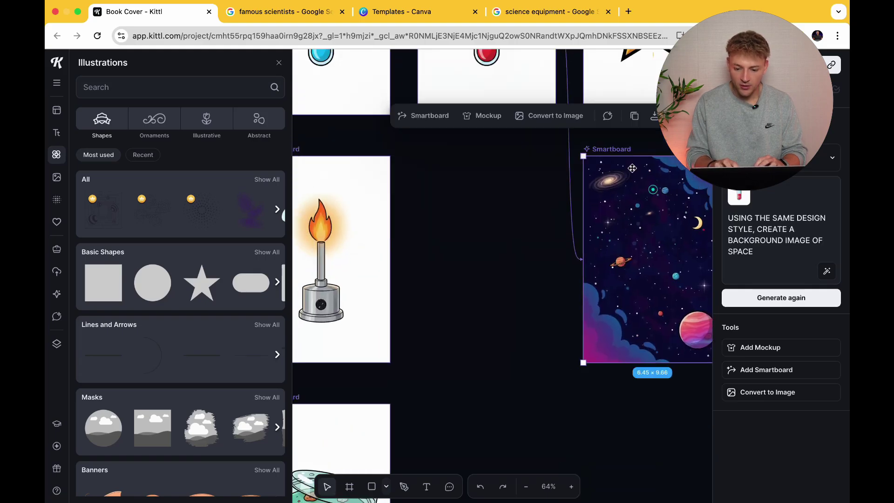
drag(755, 227, 800, 247)
click(636, 270)
click(539, 293)
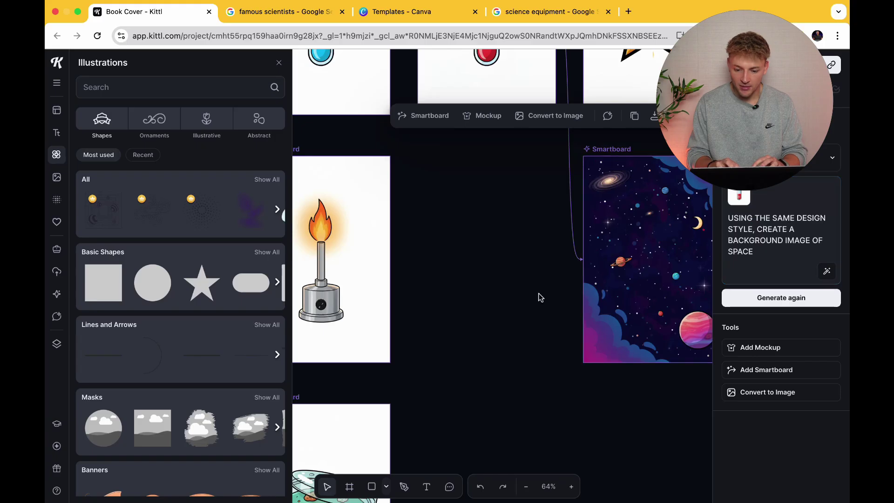
Examine the prompt used to strip the planets and clouds from the second space background Smartboard
scroll(540, 297, right, 8)
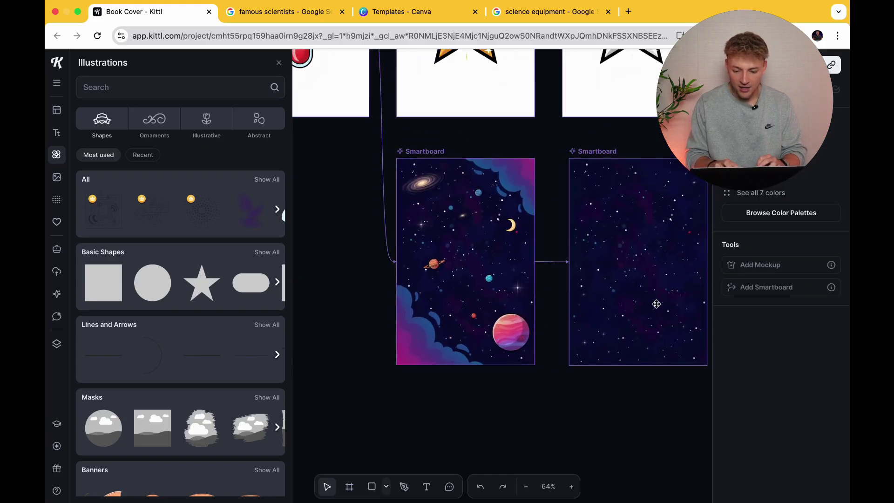
click(614, 277)
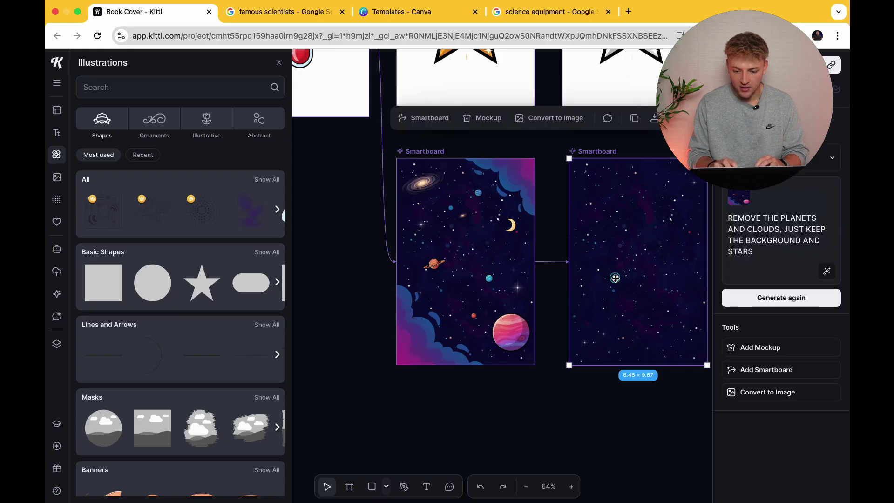
scroll(644, 265, right, 4)
click(754, 254)
drag(754, 253, 724, 218)
click(747, 228)
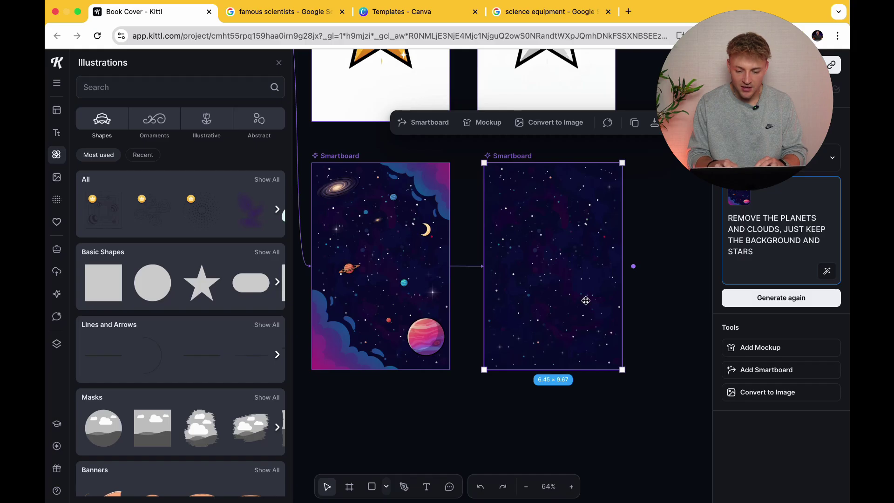
Convert the stars-only space Smartboard to an image and move it onto the book's front cover
click(550, 130)
scroll(535, 285, down, 5)
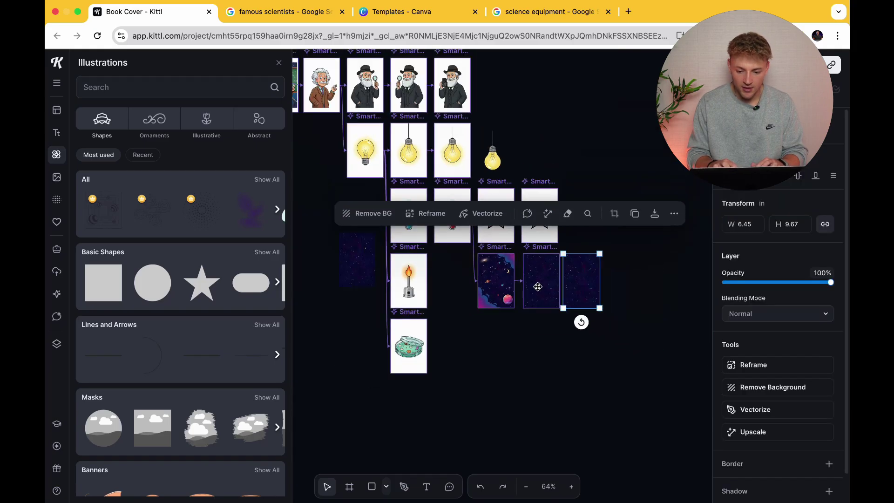
drag(581, 291, 334, 210)
scroll(334, 210, left, 4)
drag(497, 253, 400, 231)
scroll(400, 231, up, 1)
scroll(400, 231, up, 5)
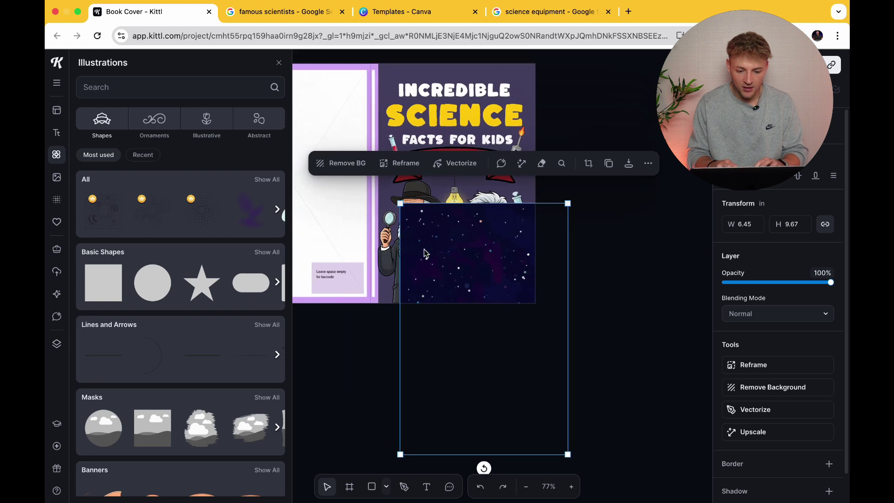
Align the starry image with the front cover's upper spine-side corner so that it covers the whole front cover
scroll(410, 297, up, 2)
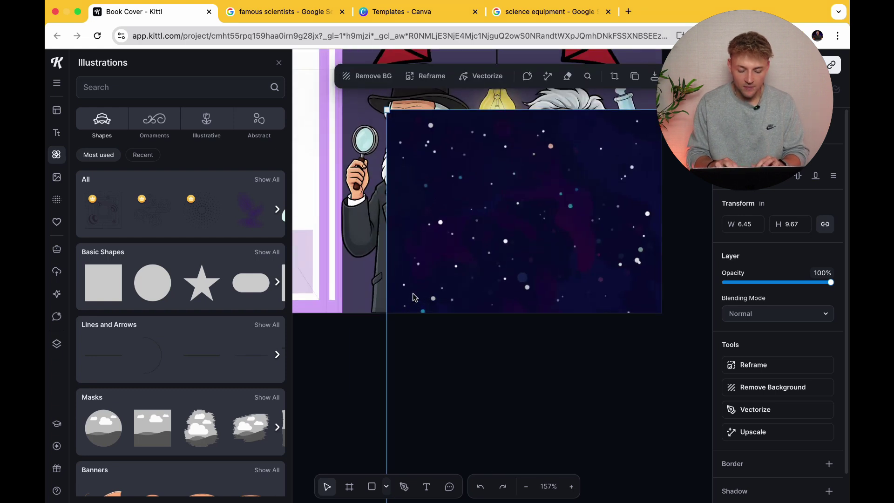
scroll(412, 295, down, 3)
scroll(458, 309, up, 3)
drag(513, 337, 486, 168)
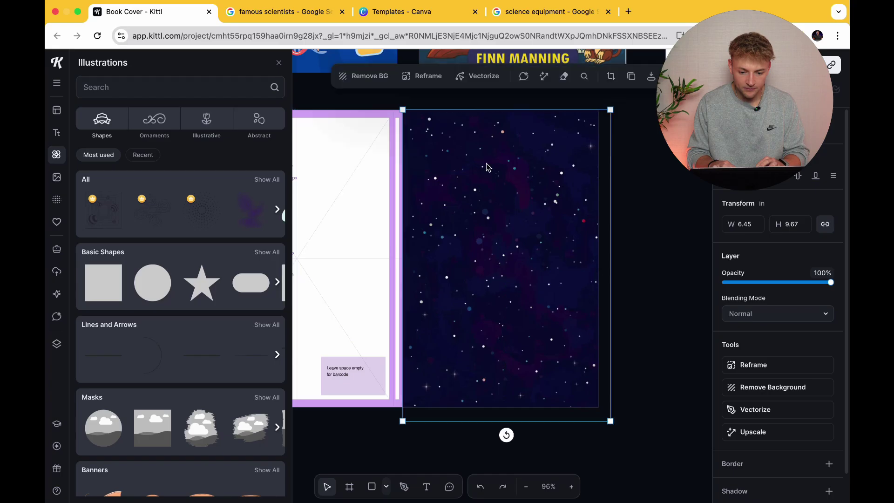